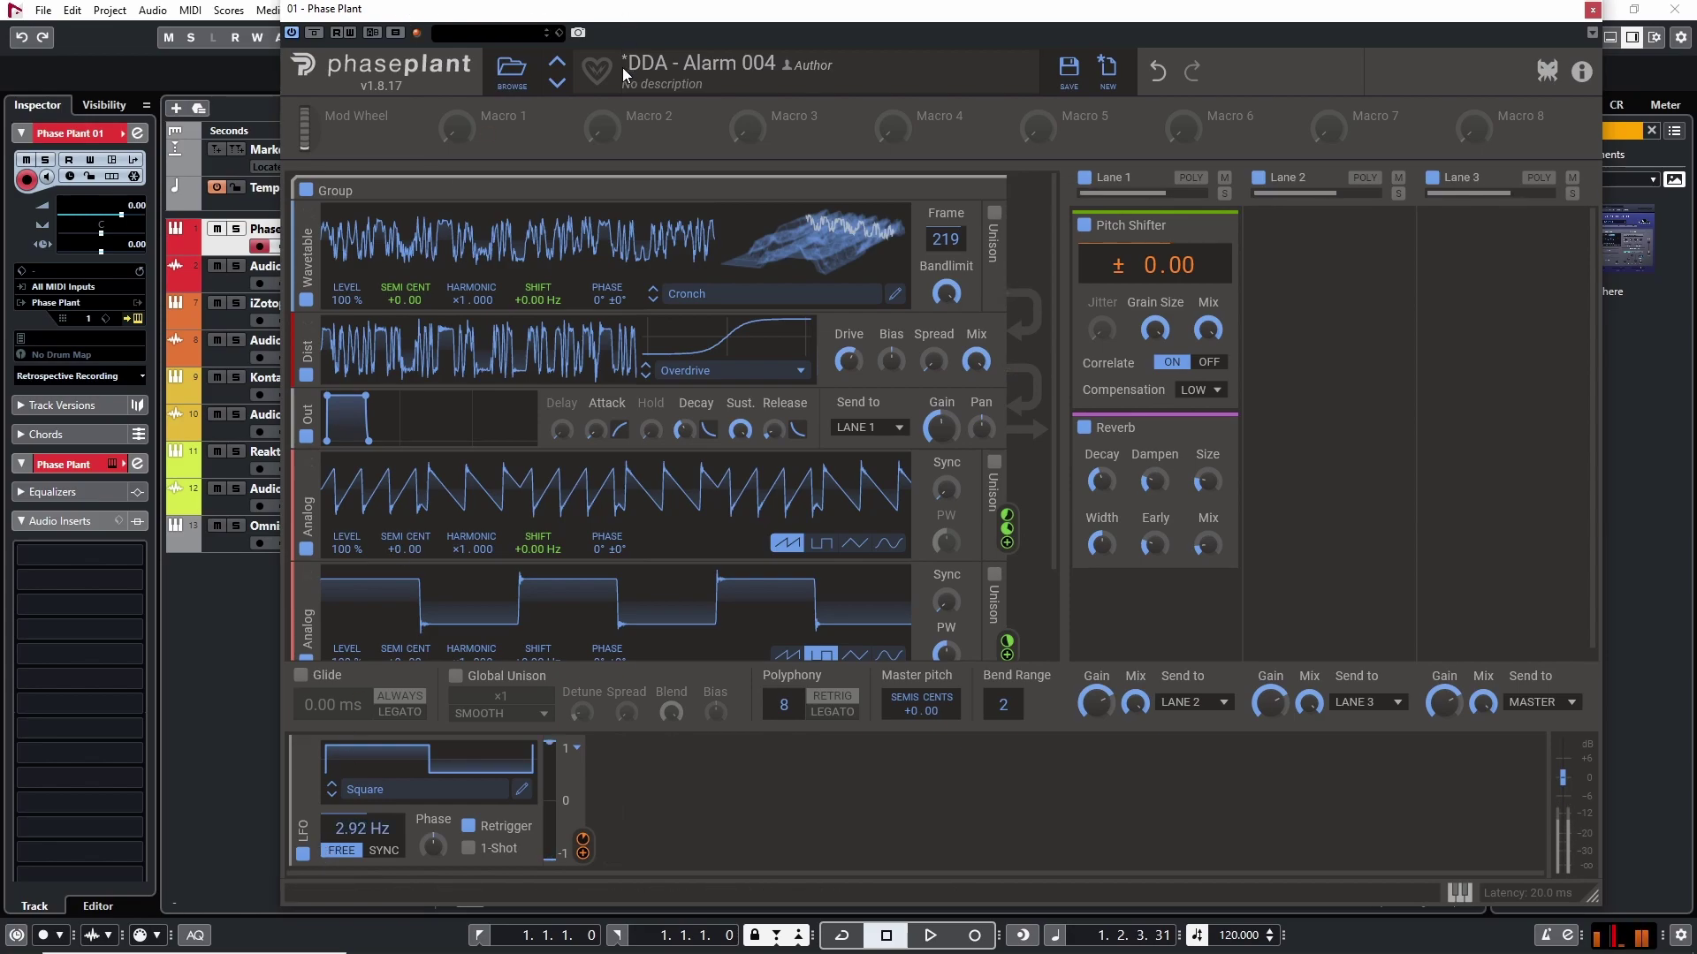
- Load the factory Init Patch to start from an empty sound
left_click(557, 62)
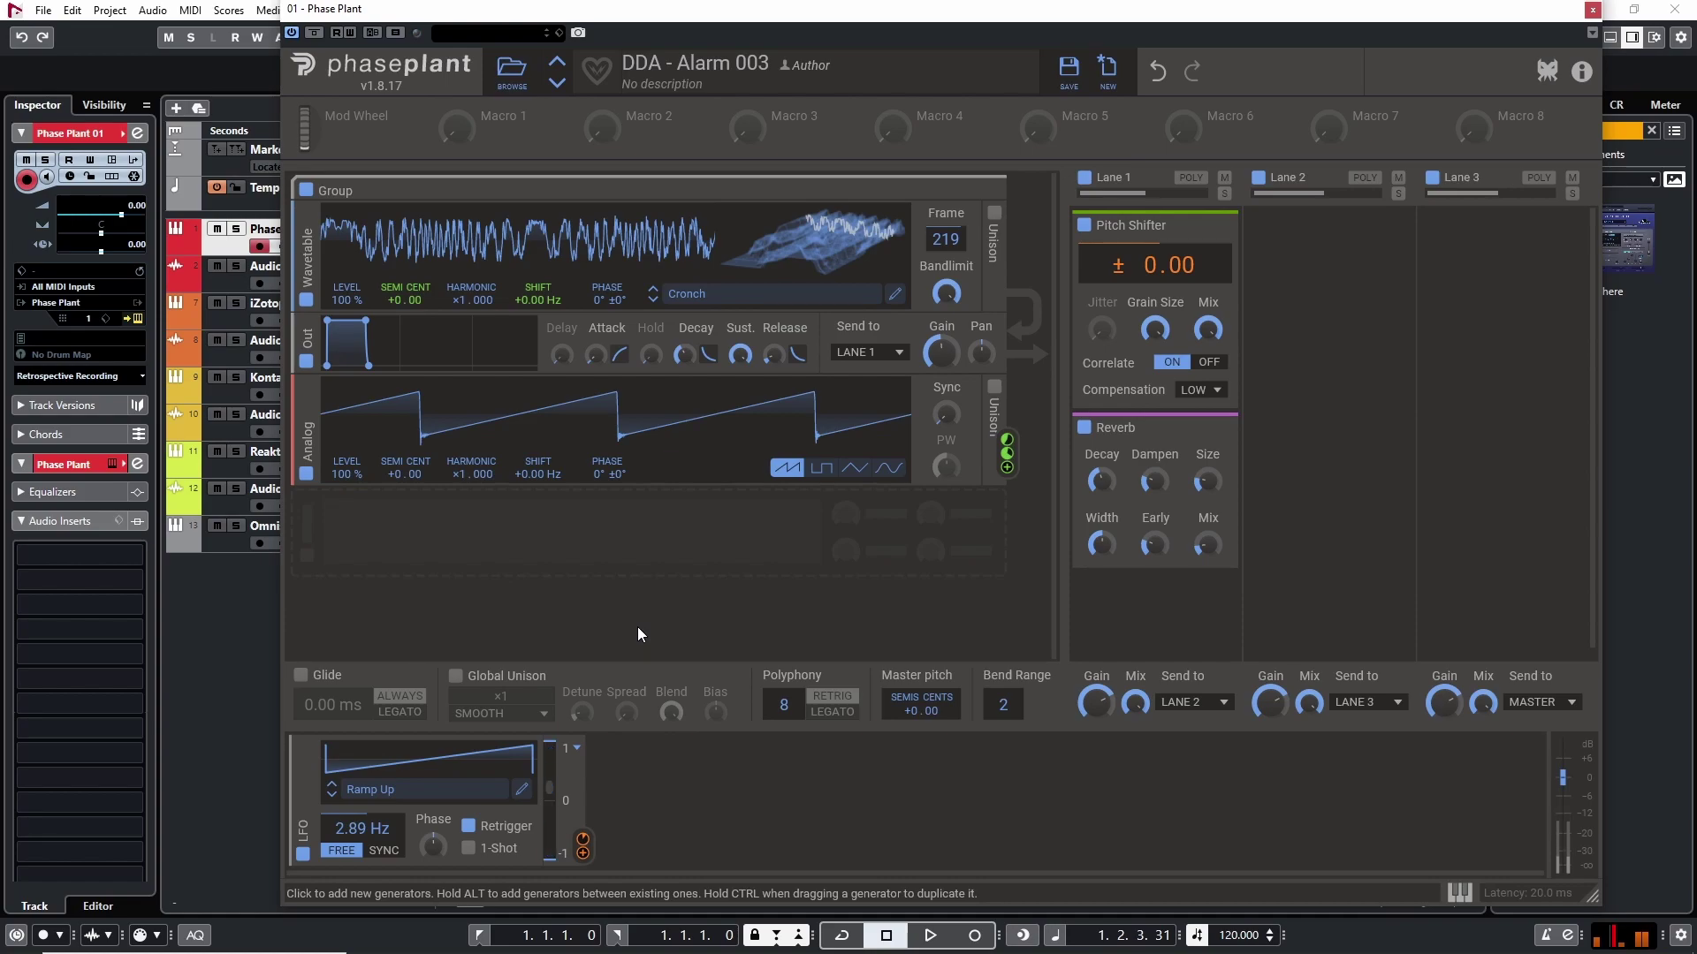
left_click(516, 67)
left_click(336, 196)
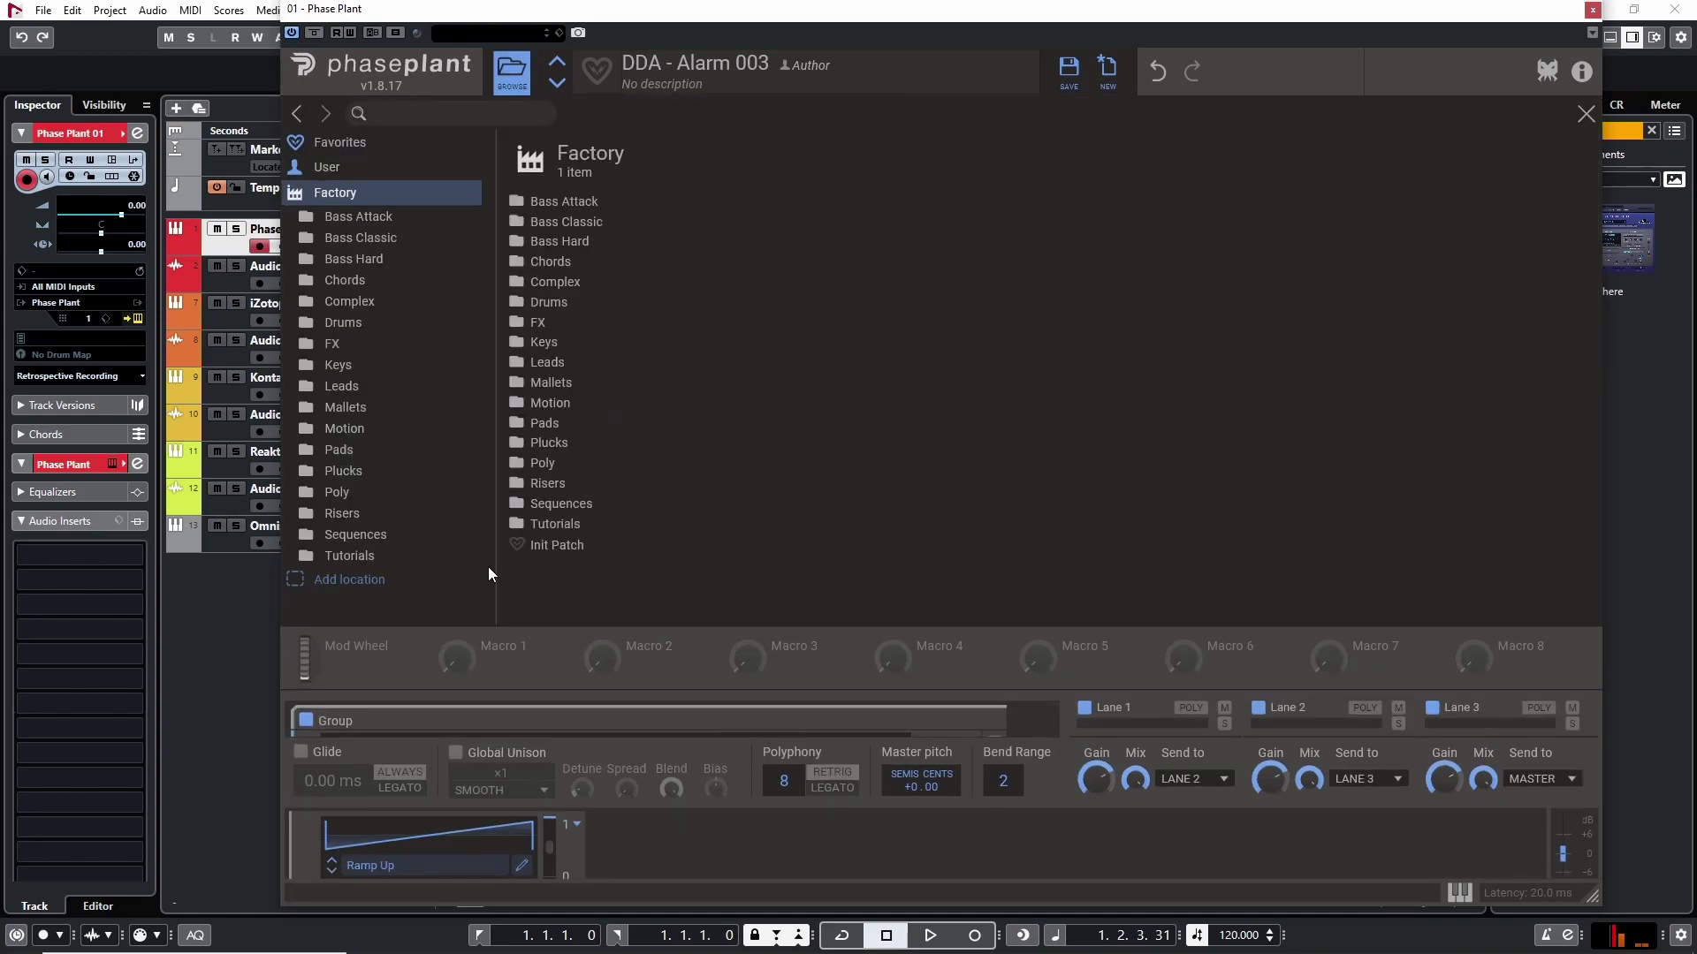
double_click(553, 545)
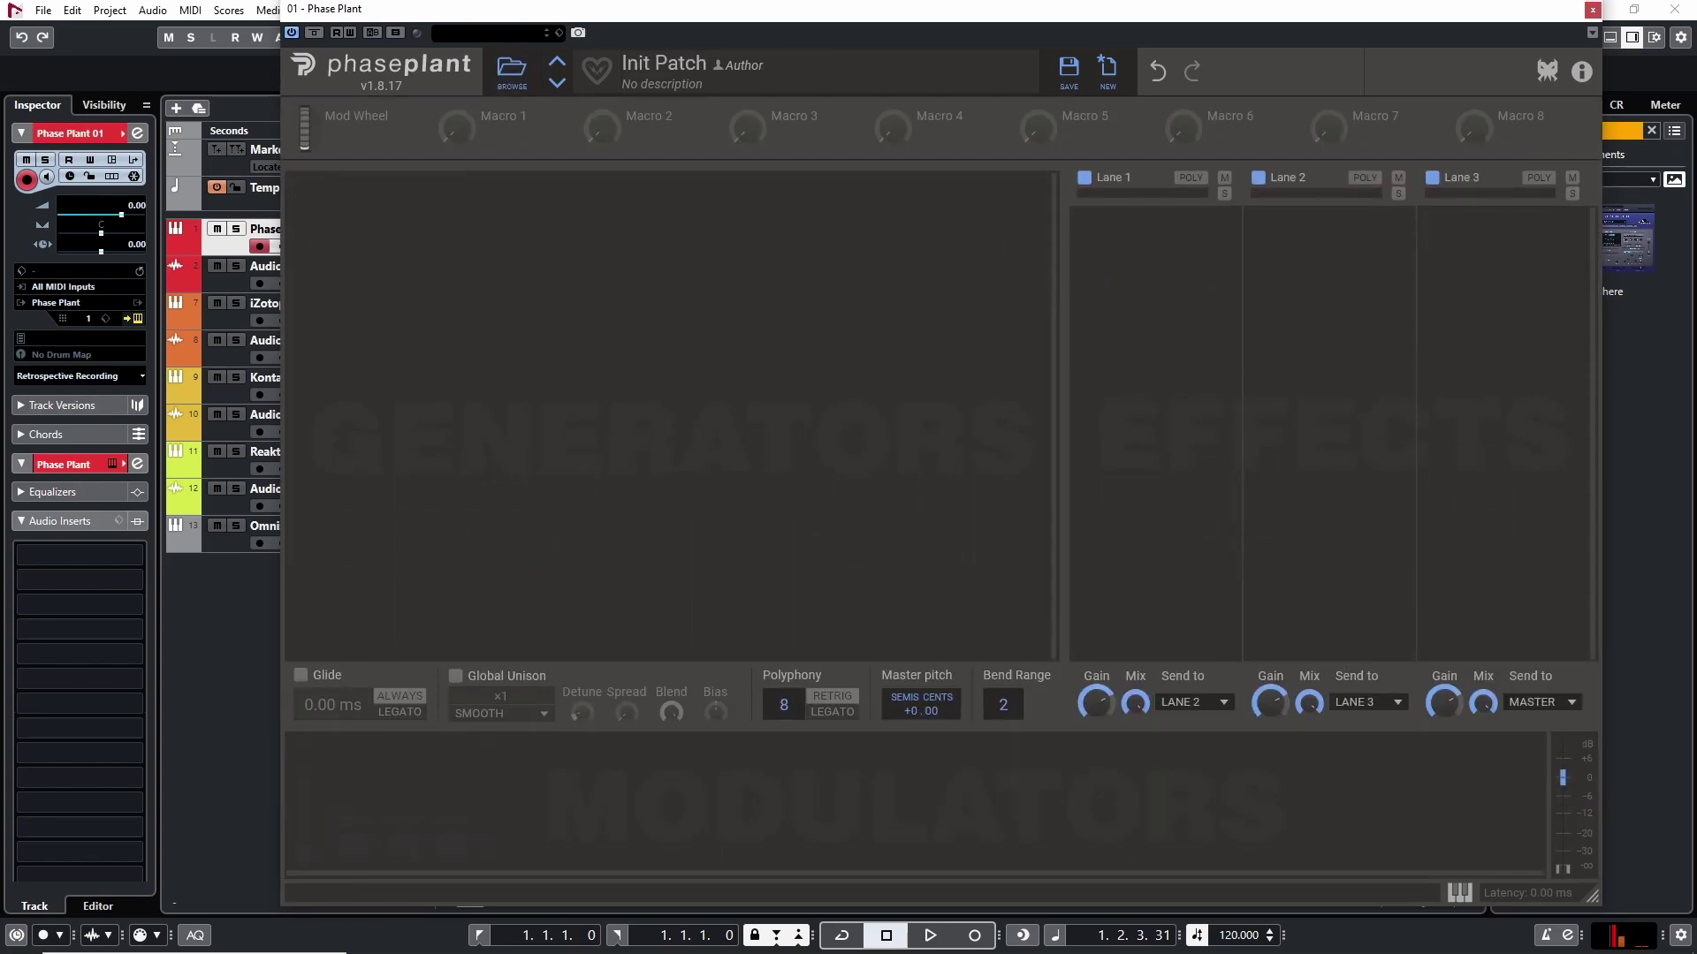
- Add a Wavetable generator and set its frame to 256
left_click(698, 268)
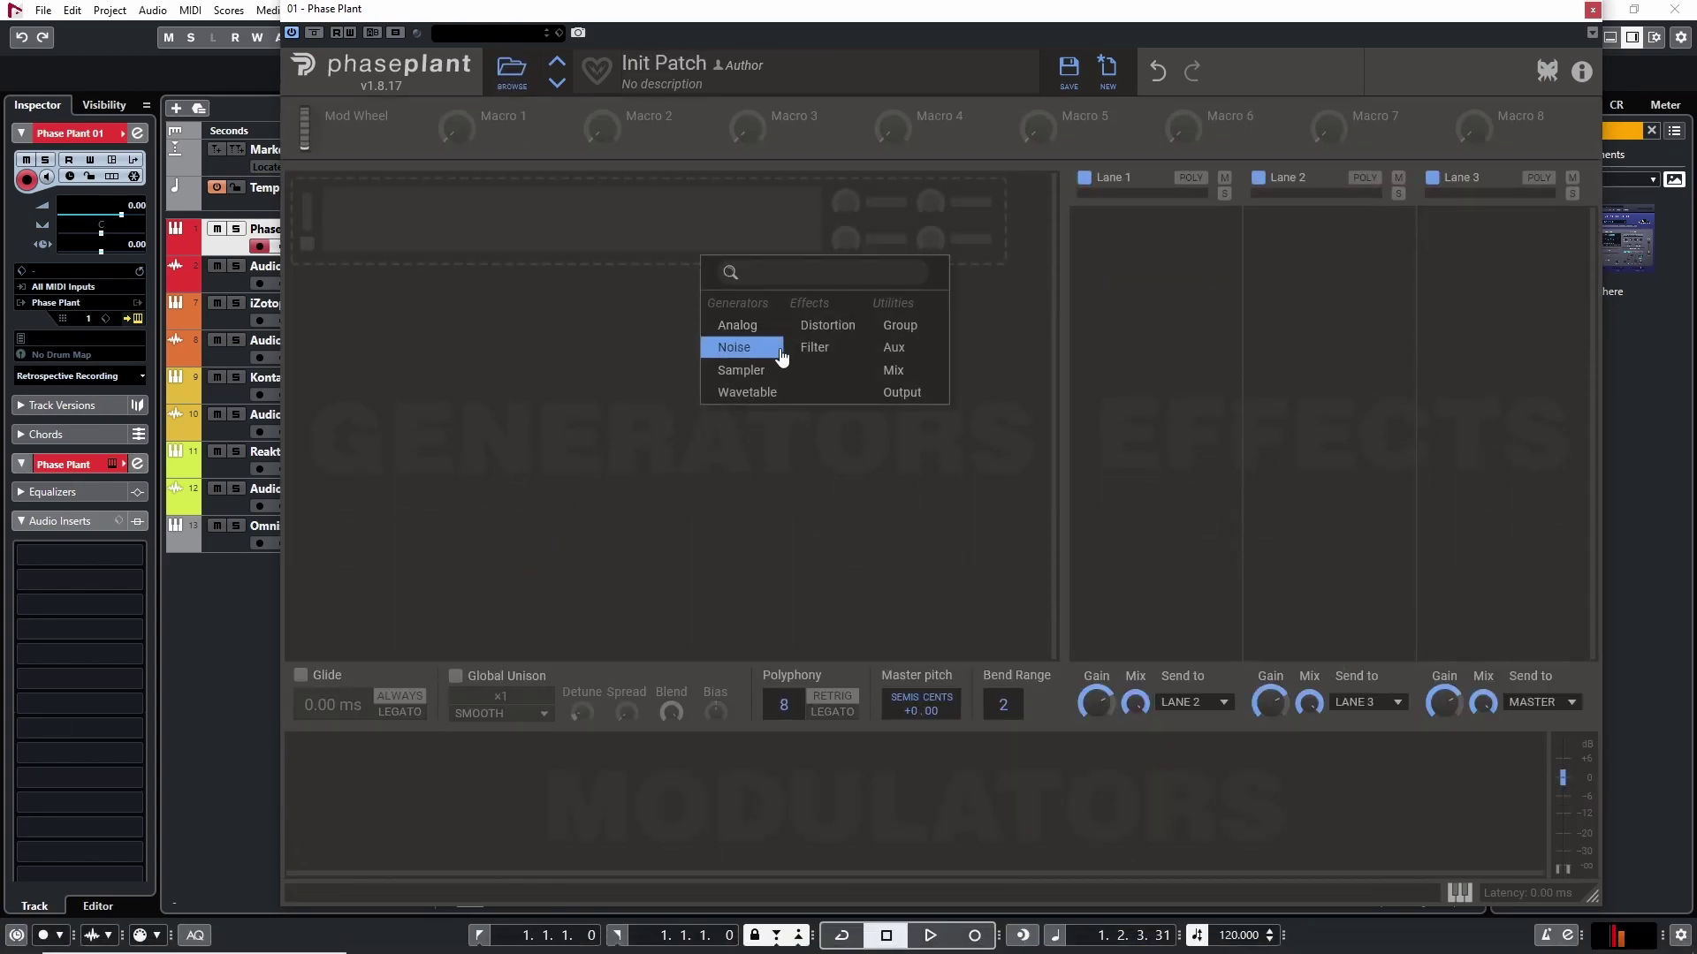
left_click(746, 392)
left_click_drag(802, 244, 803, 191)
left_click_drag(793, 274, 793, 260)
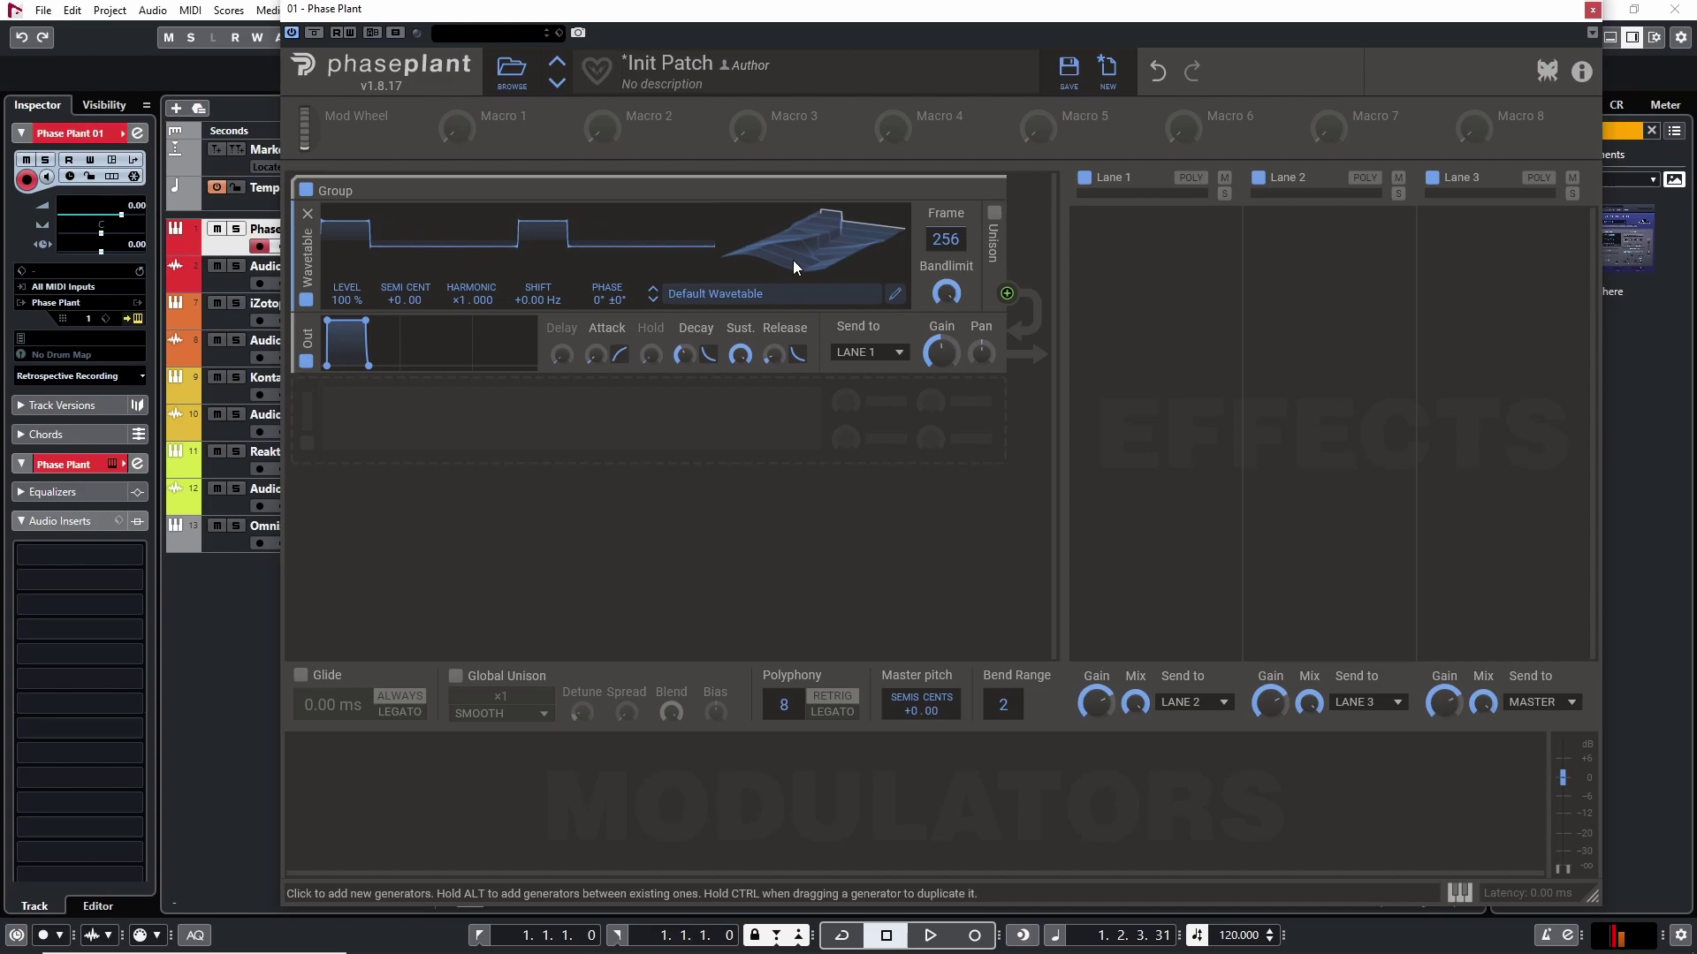
- Add a second Wavetable below the output and route it to modulate the first wavetable's frequency shift
left_click(636, 432)
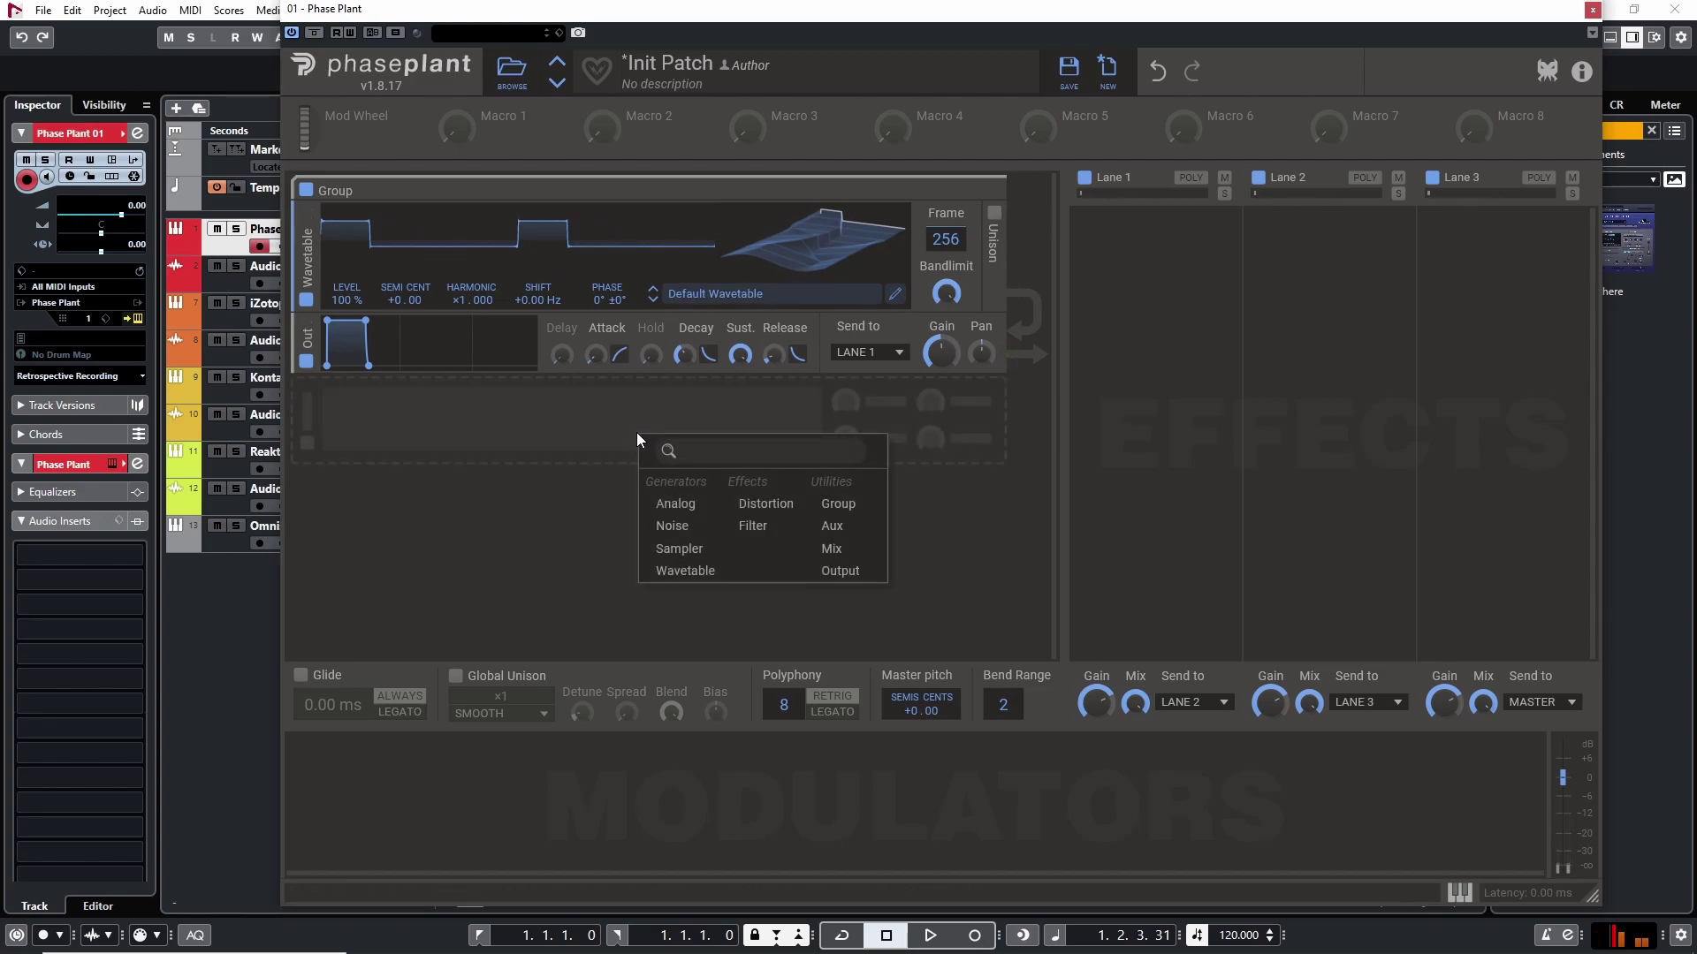
left_click(669, 572)
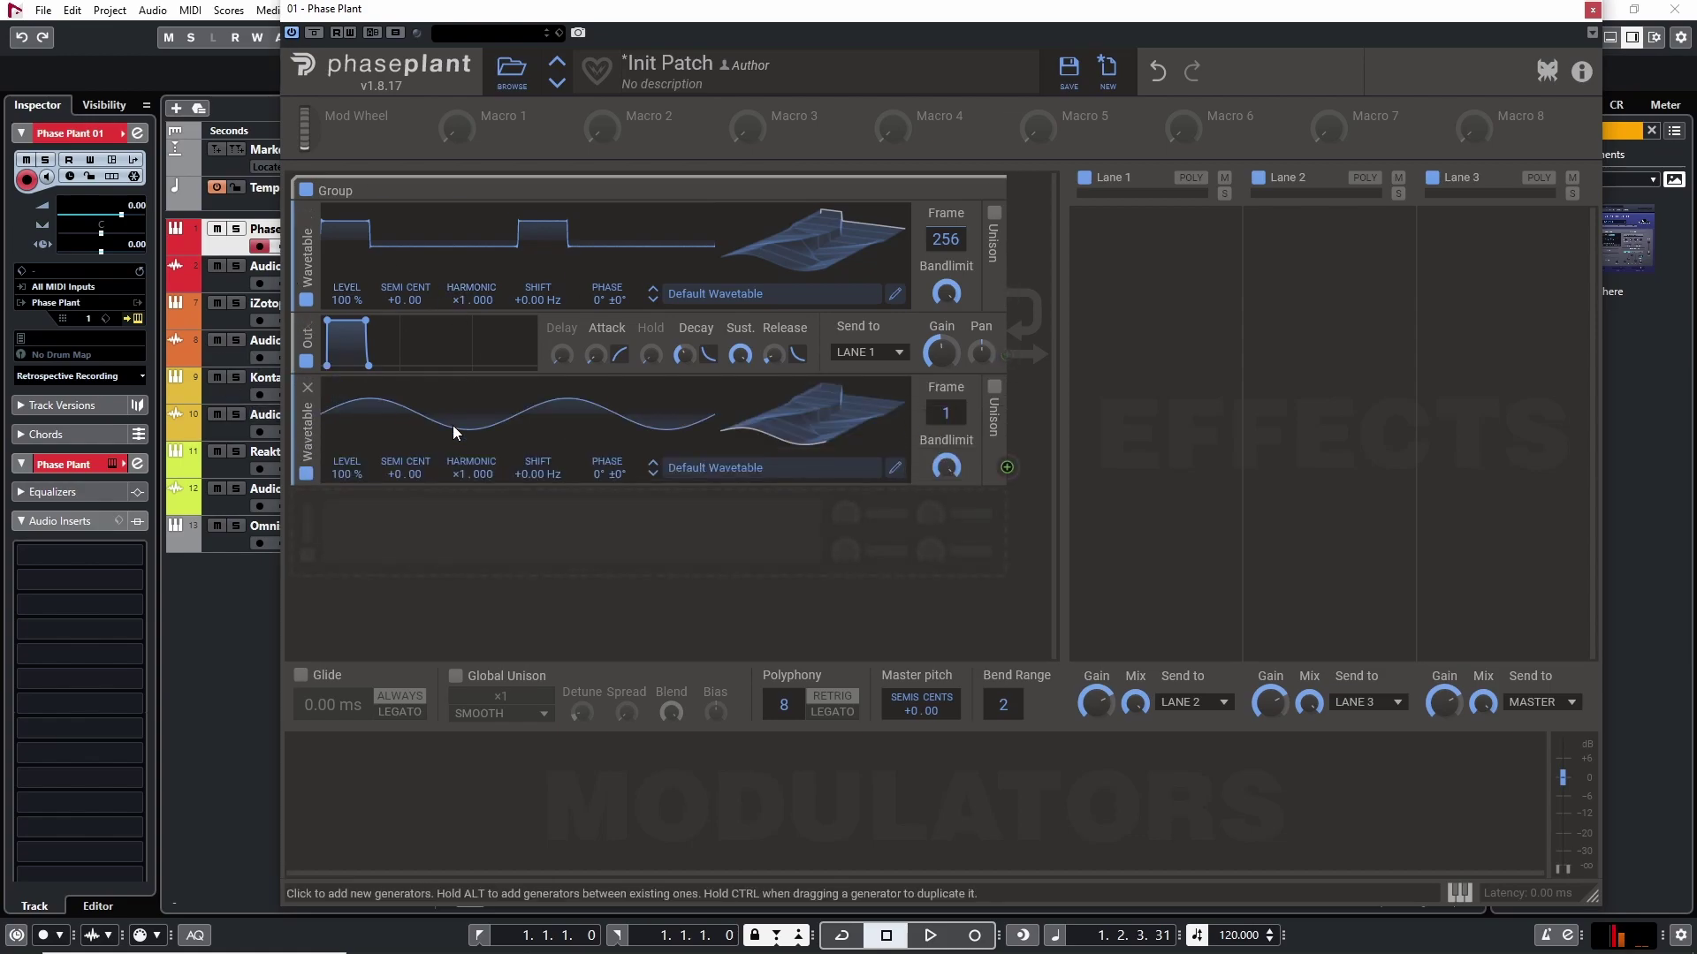
left_click(1005, 469)
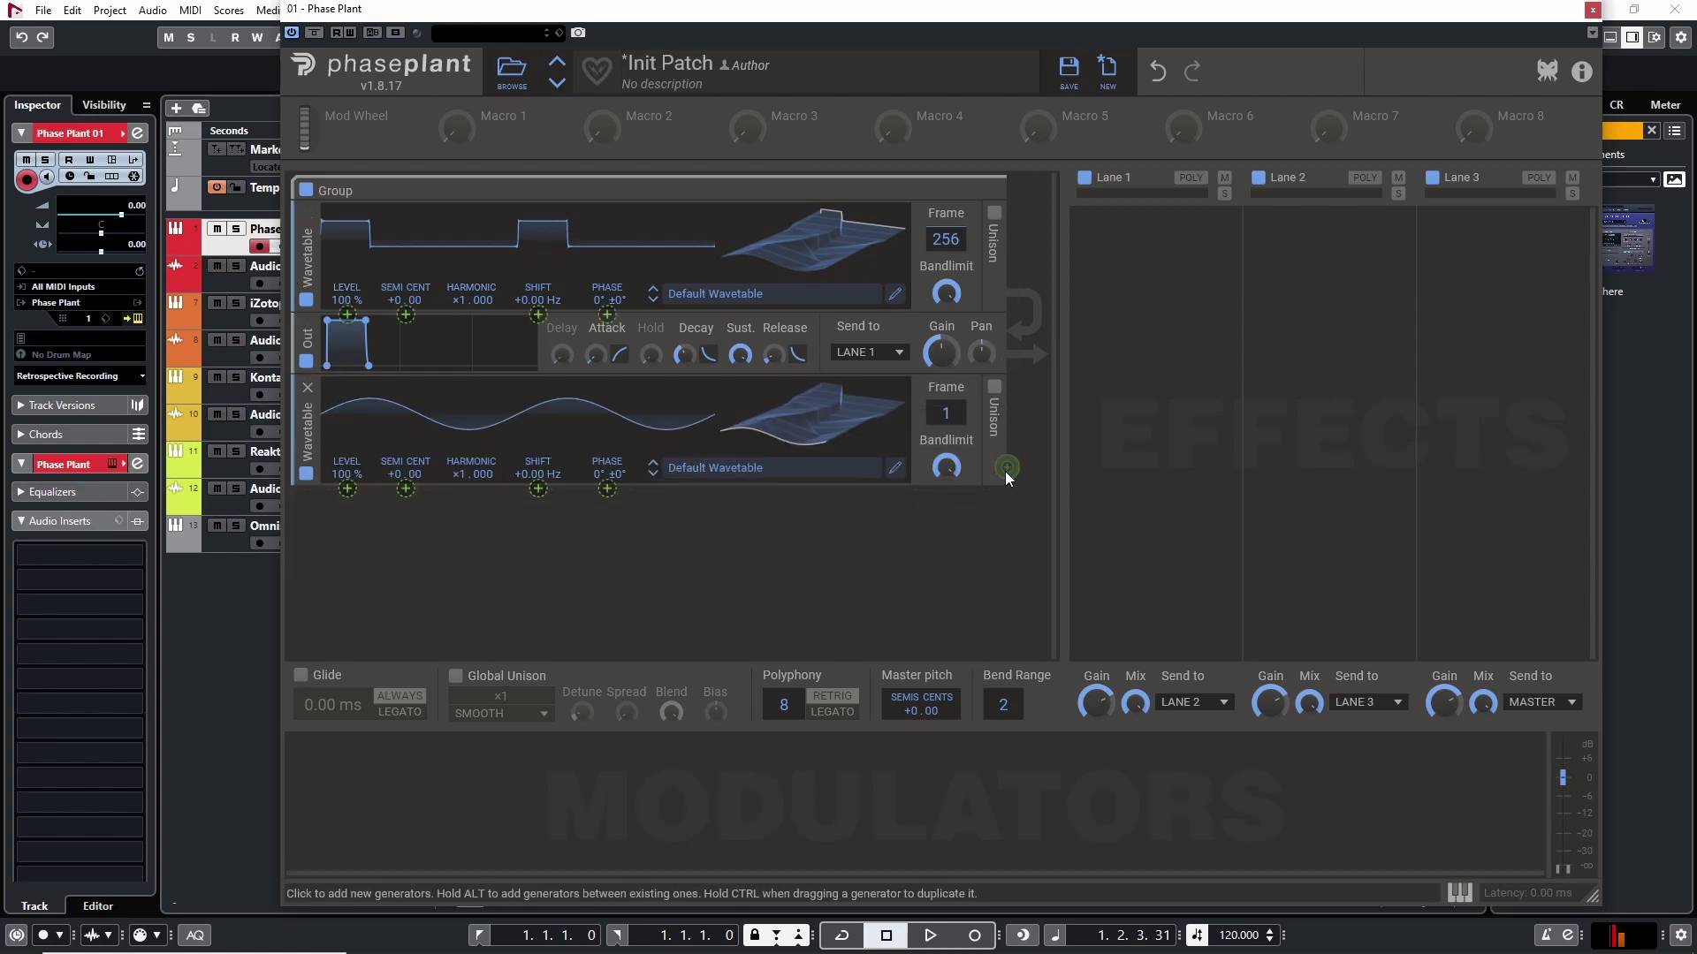
left_click(1006, 470)
left_click(1007, 467)
left_click_drag(543, 316, 541, 424)
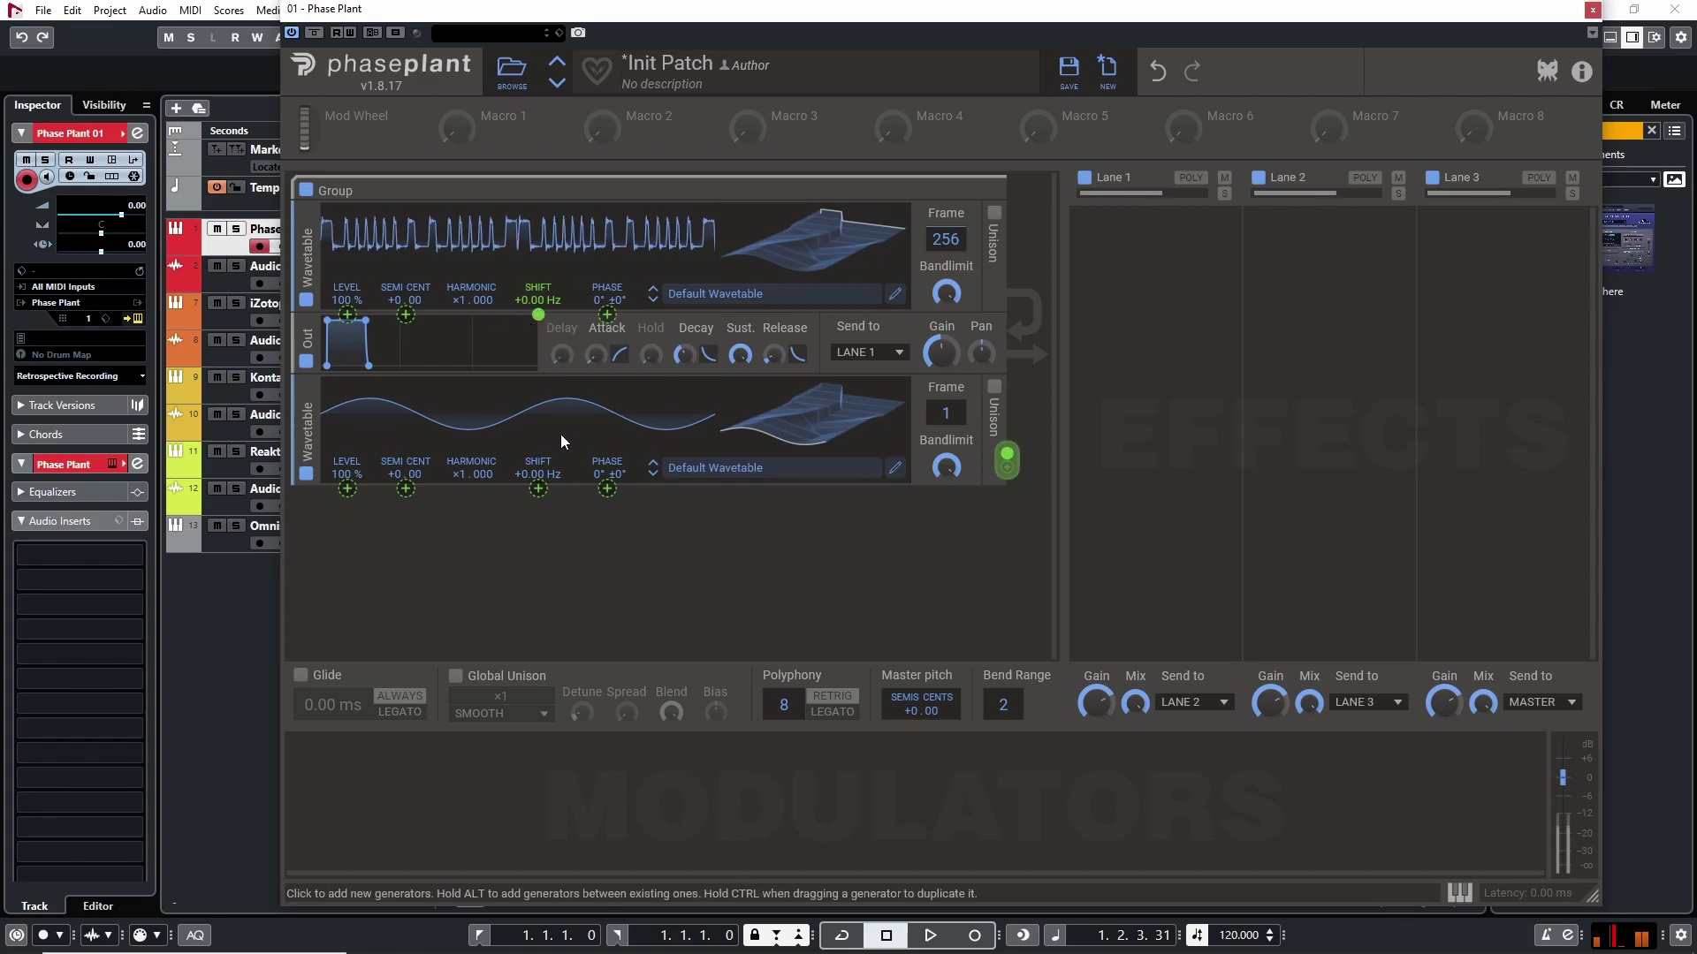
- Load the Cronch wavetable from the Screams folder into the second wavetable and set its frame to 66
mouse_move(807, 436)
left_mouse_down()
mouse_move(808, 356)
mouse_move(808, 437)
left_mouse_up()
left_click(739, 464)
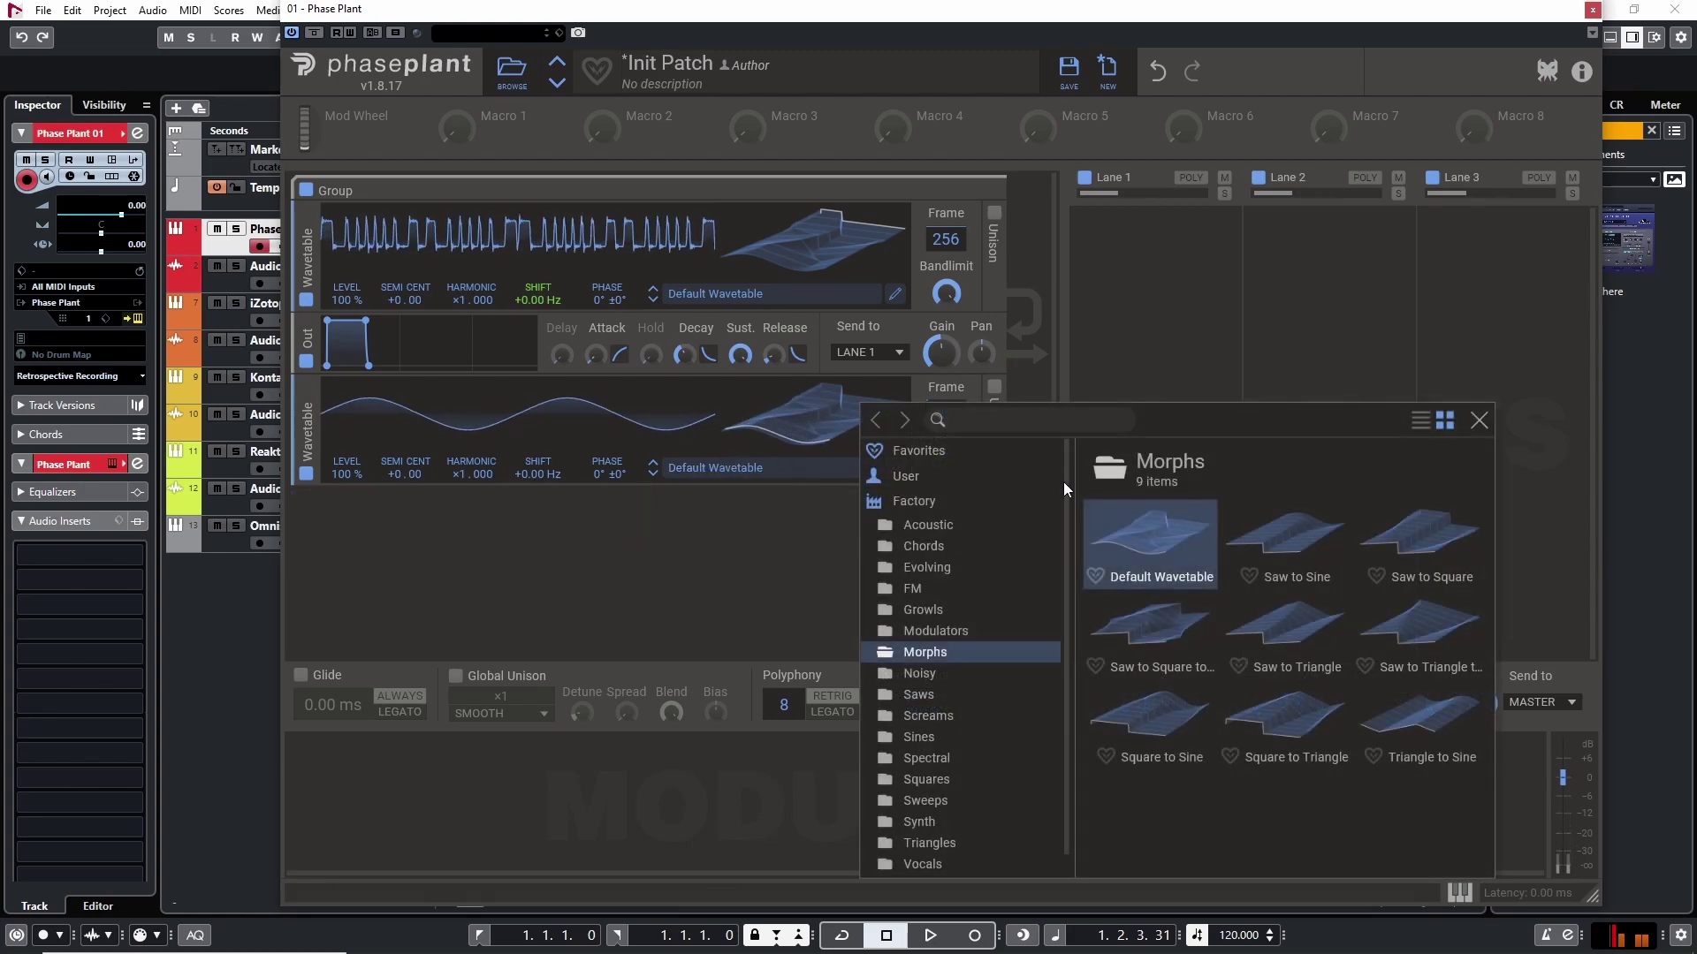
left_click(948, 720)
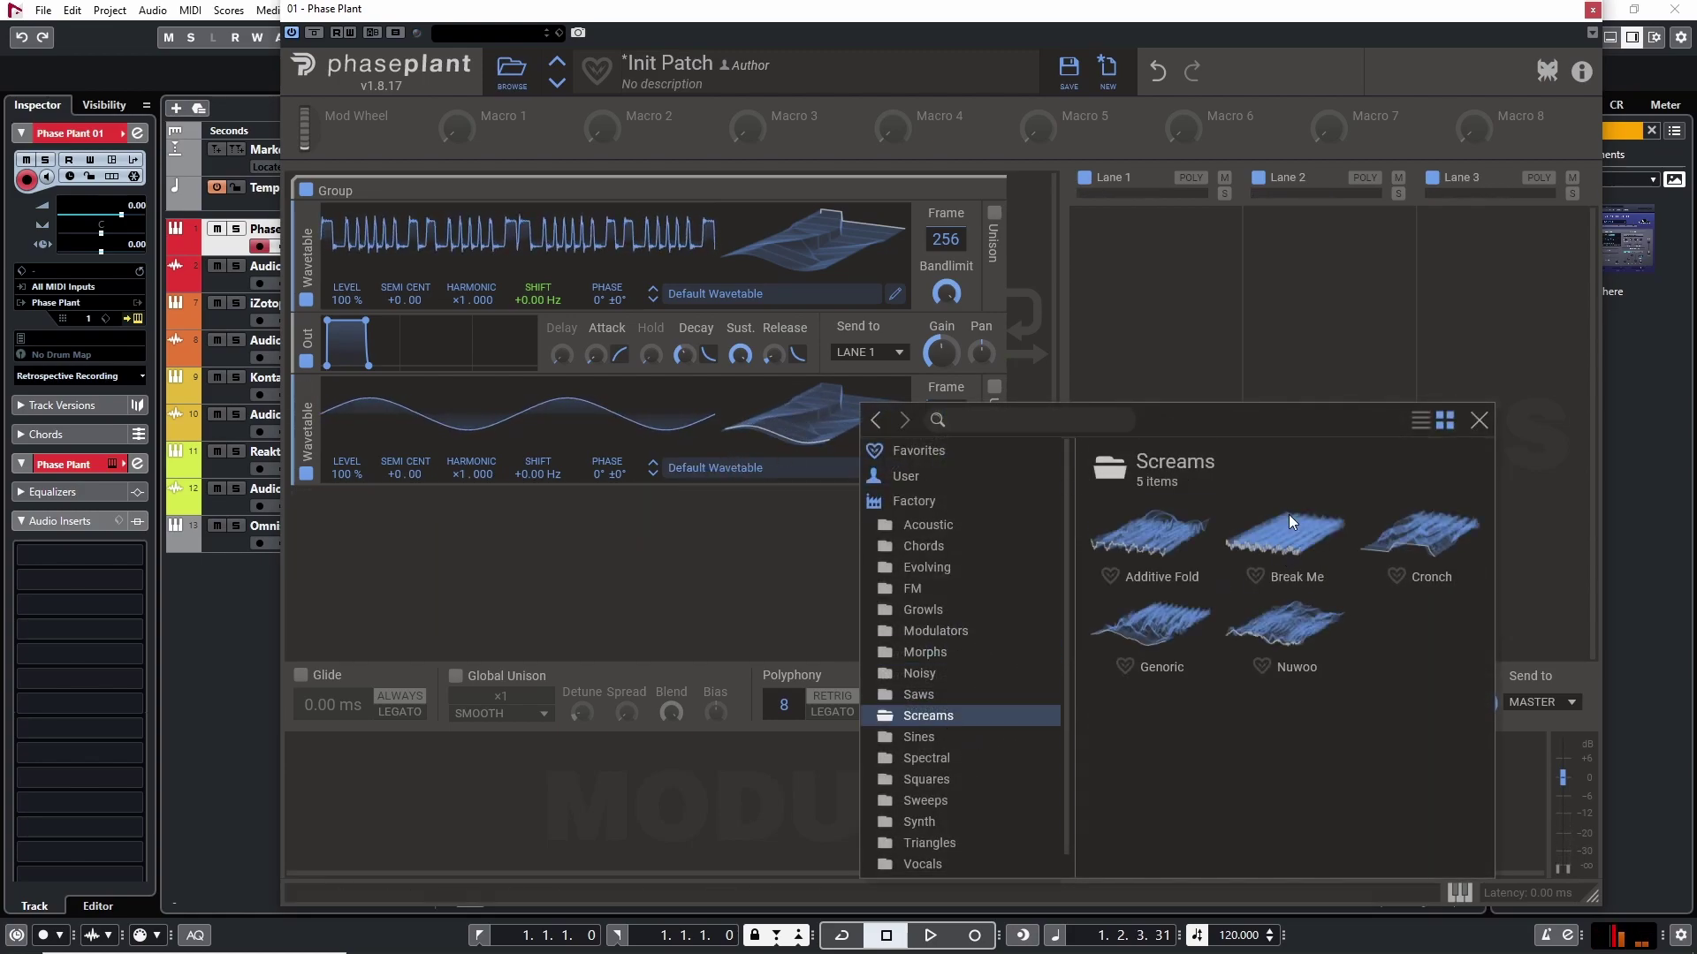
left_click(1452, 528)
left_click(811, 407)
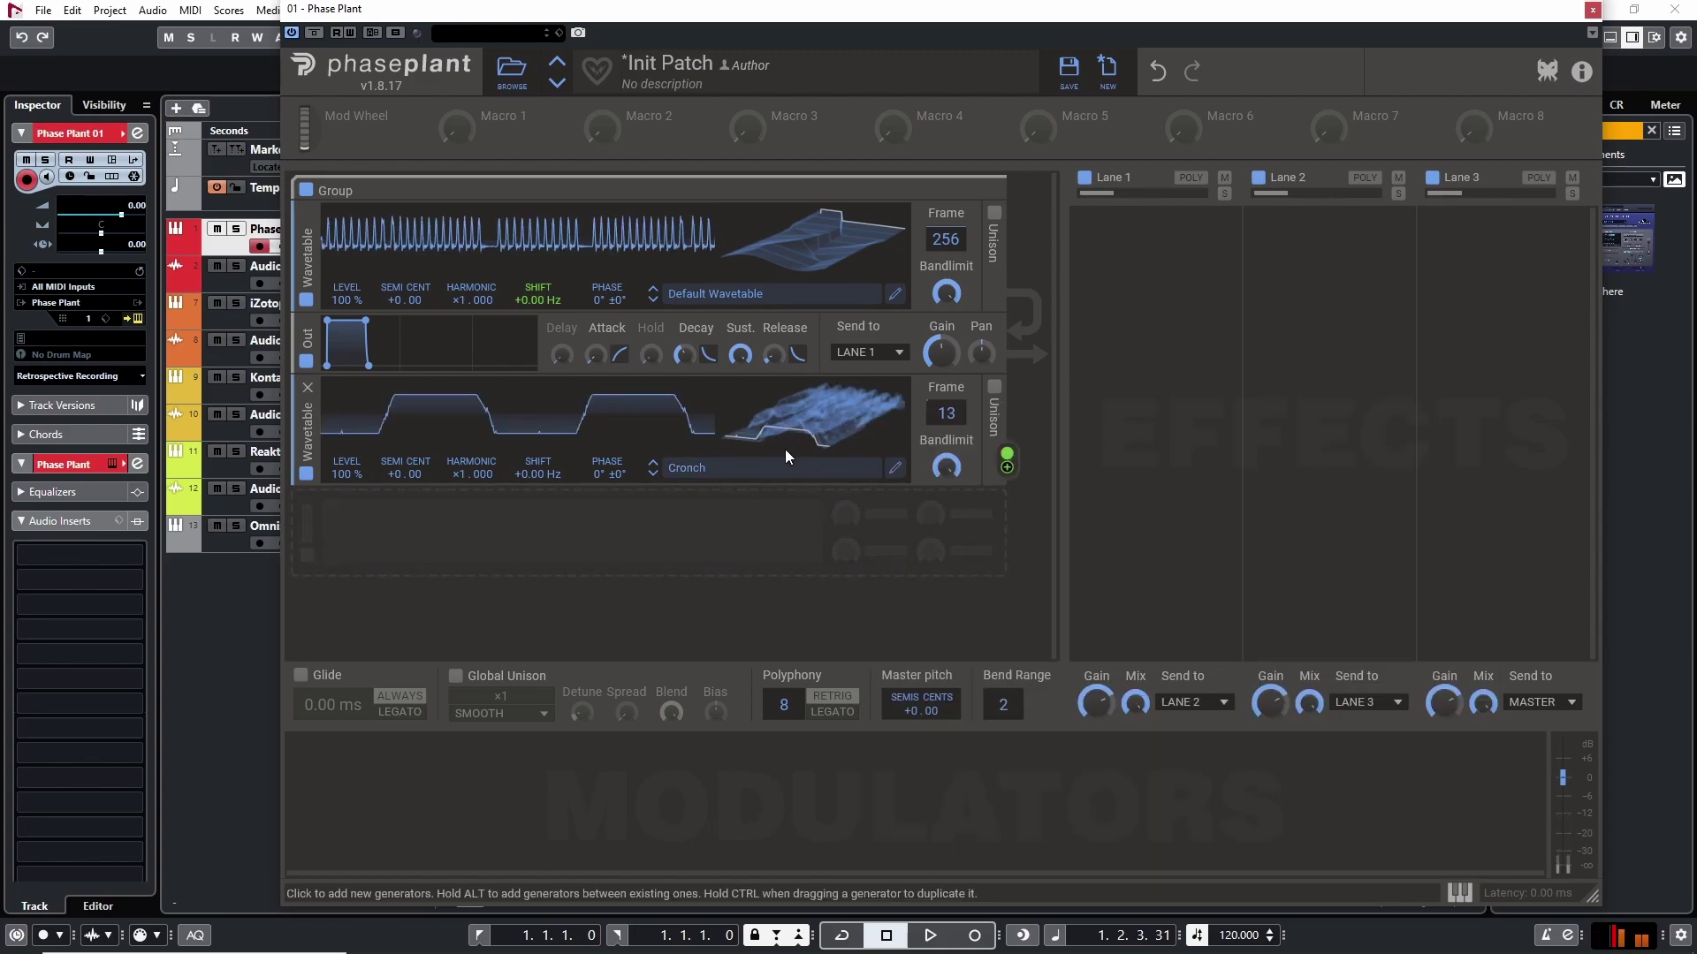
left_click_drag(811, 416, 811, 369)
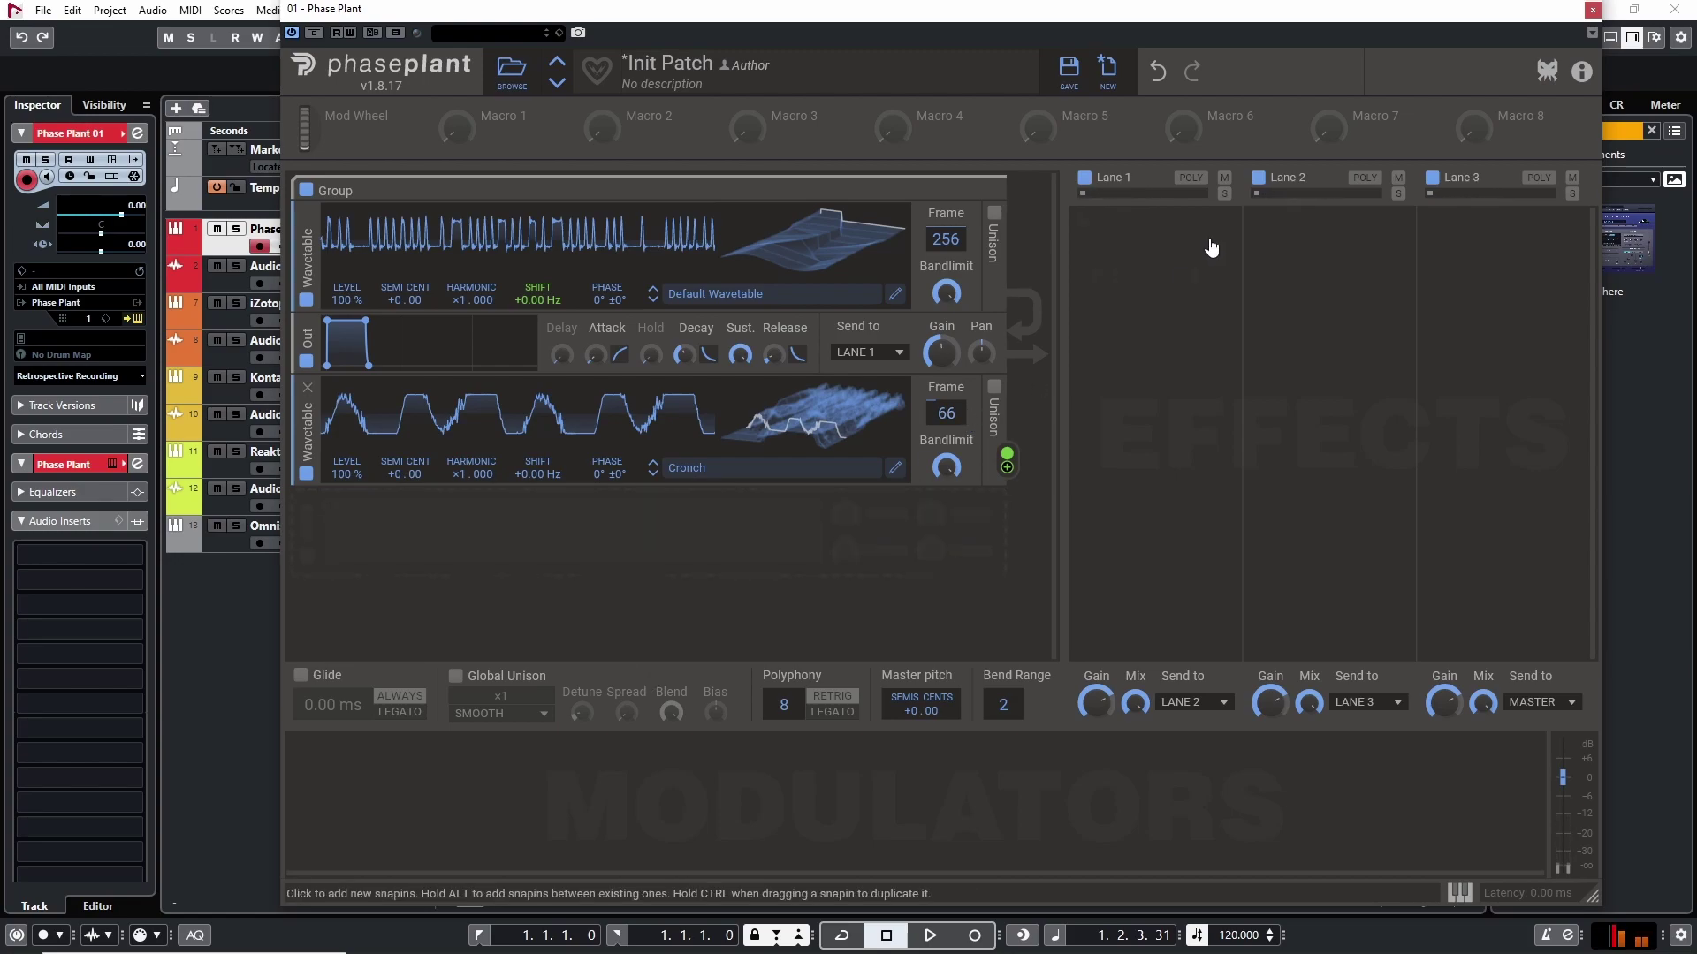
- Add a Pitch Shifter to Lane 1 and an LFO modulator
left_click(1180, 242)
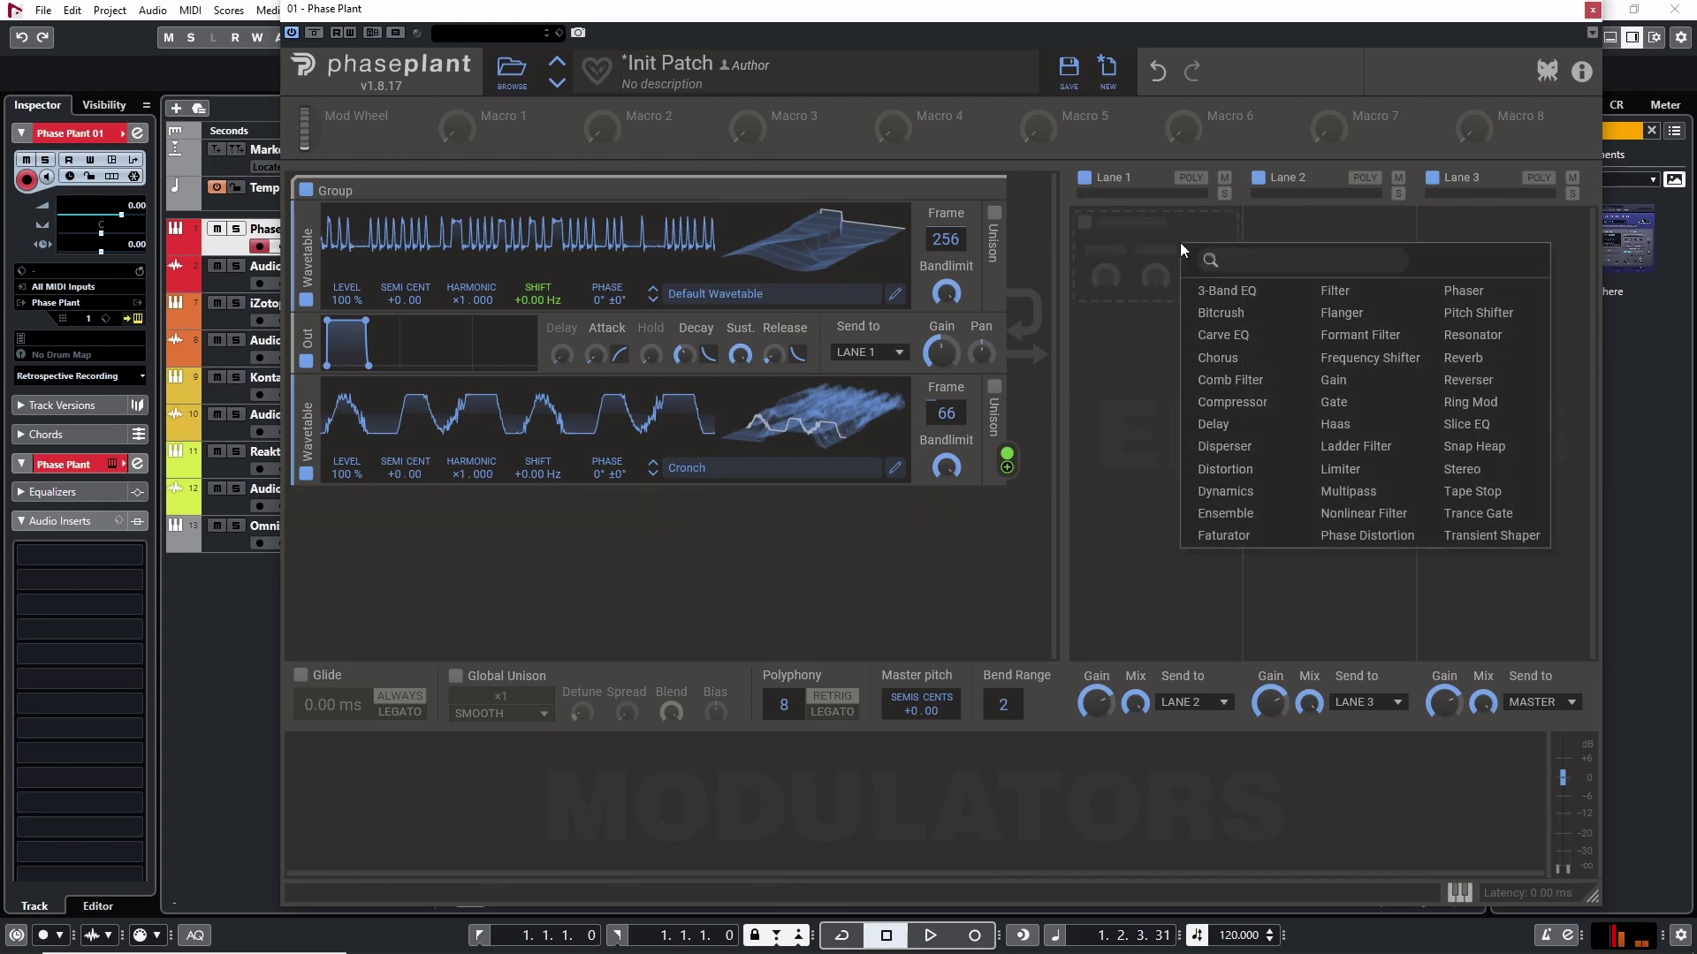
left_click(1458, 313)
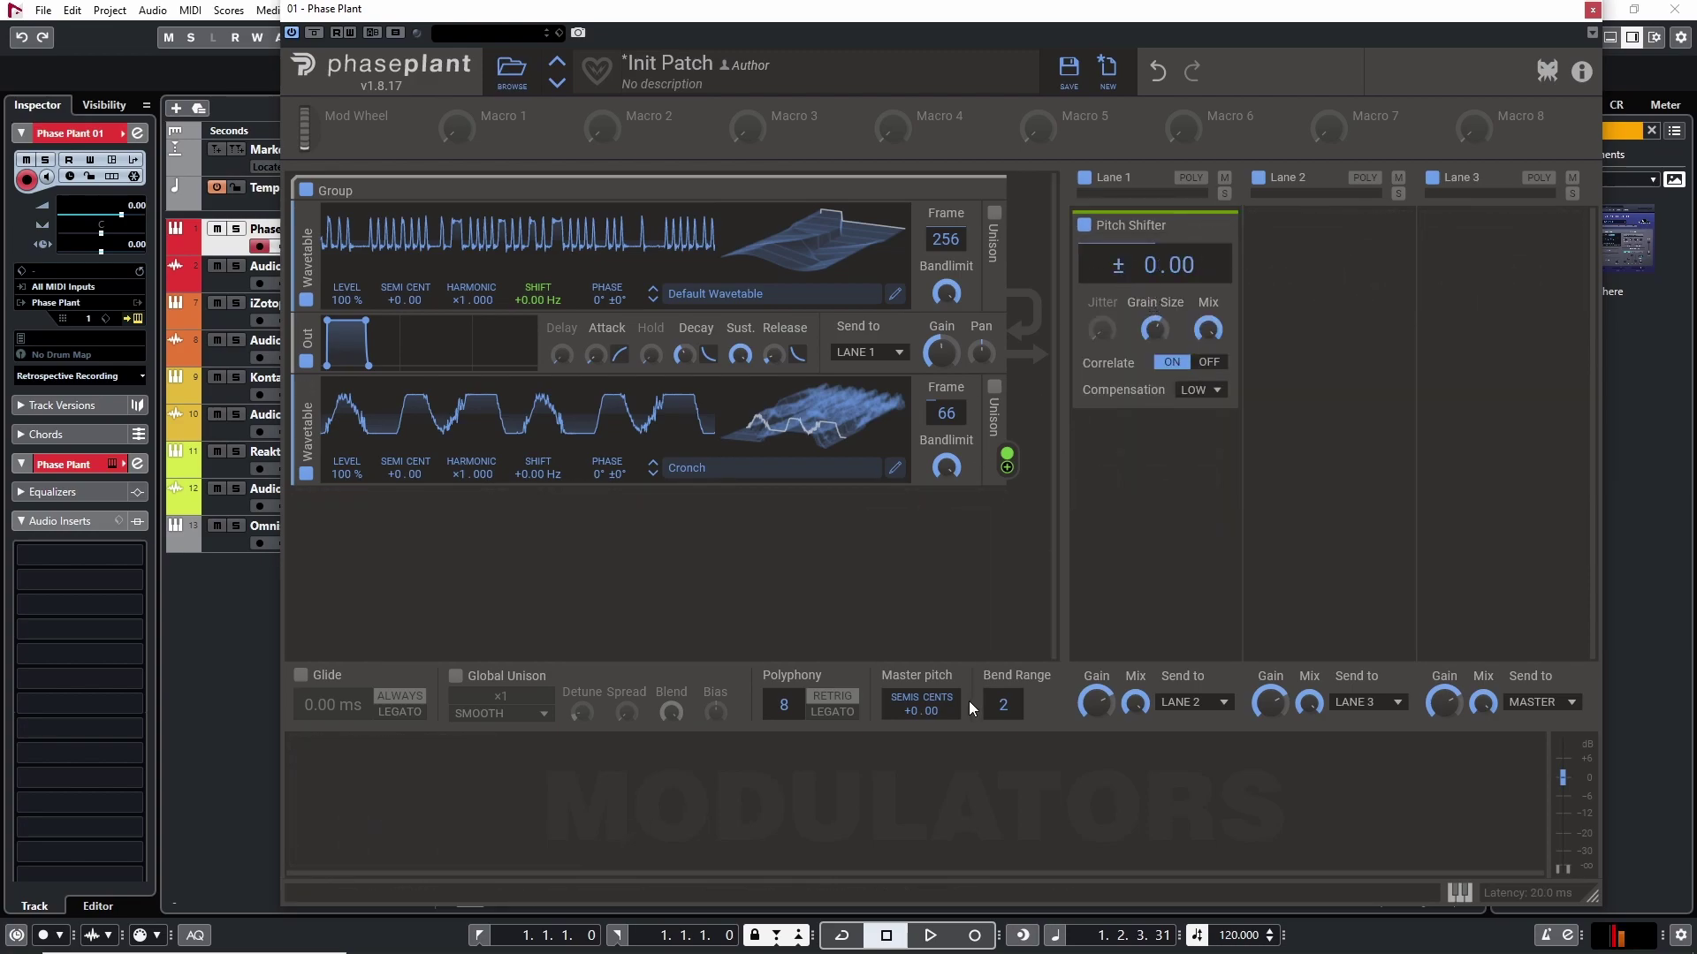
left_click(431, 763)
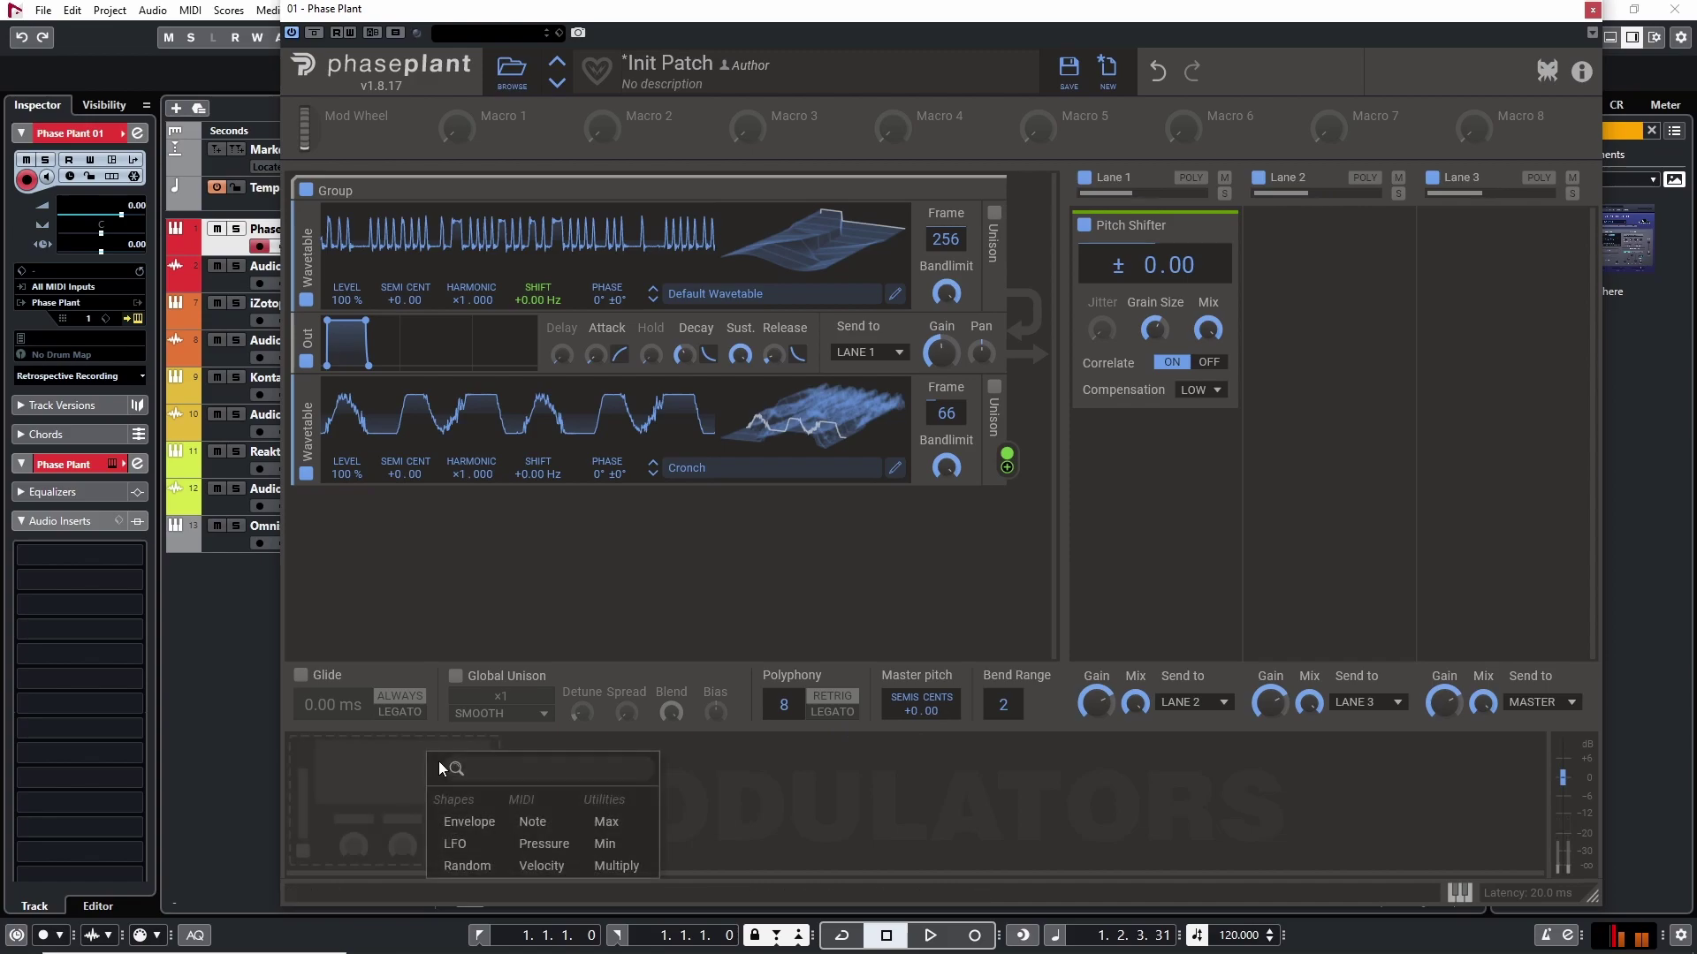
left_click(489, 842)
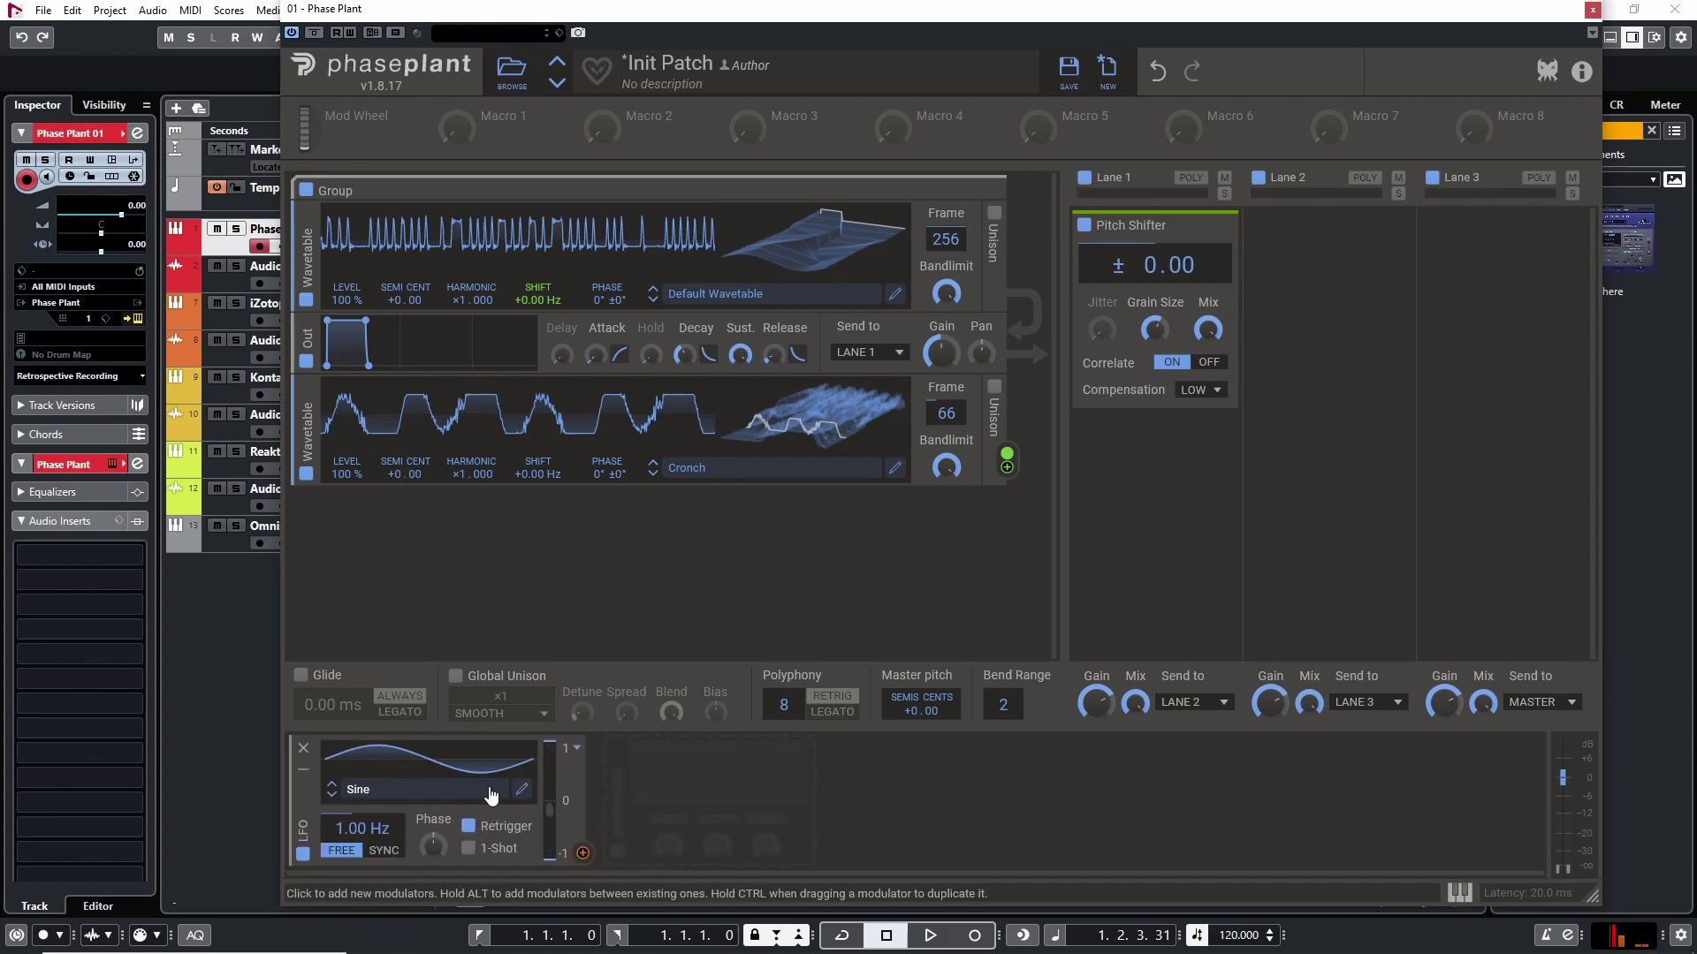
- Set the LFO to a Ramp Up shape at 3.06 Hz, modulating the Pitch Shifter's pitch
left_click(333, 795)
left_click(333, 795)
left_click(333, 795)
left_click(333, 795)
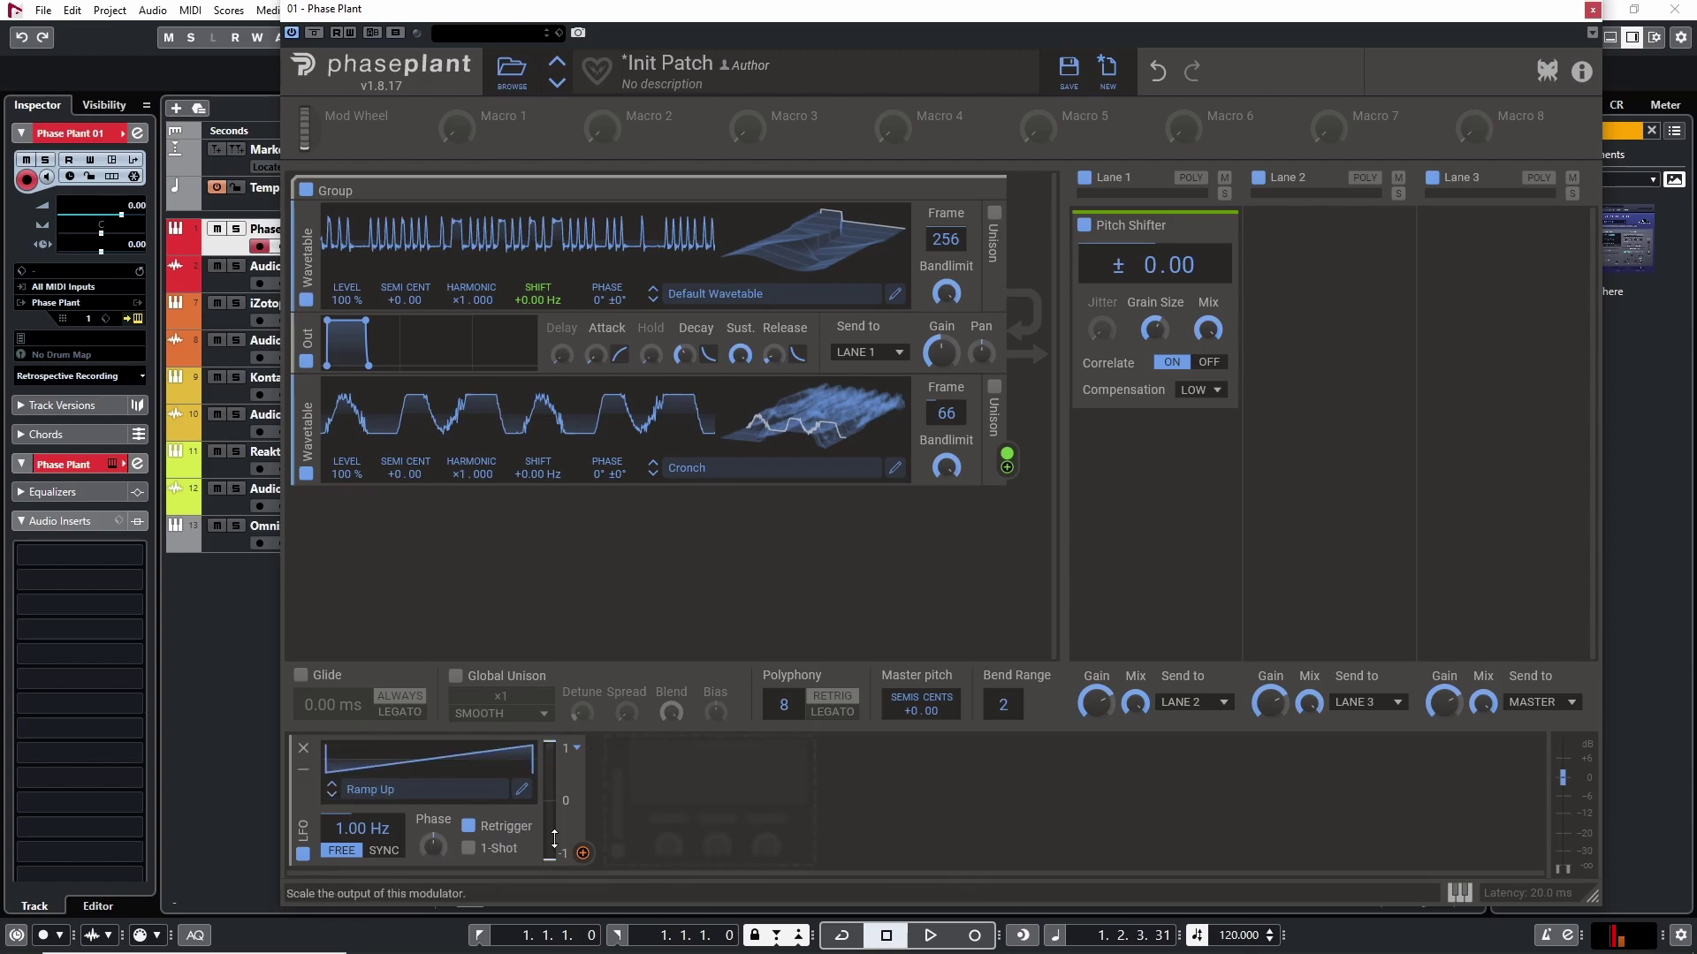
left_click_drag(583, 853, 1157, 296)
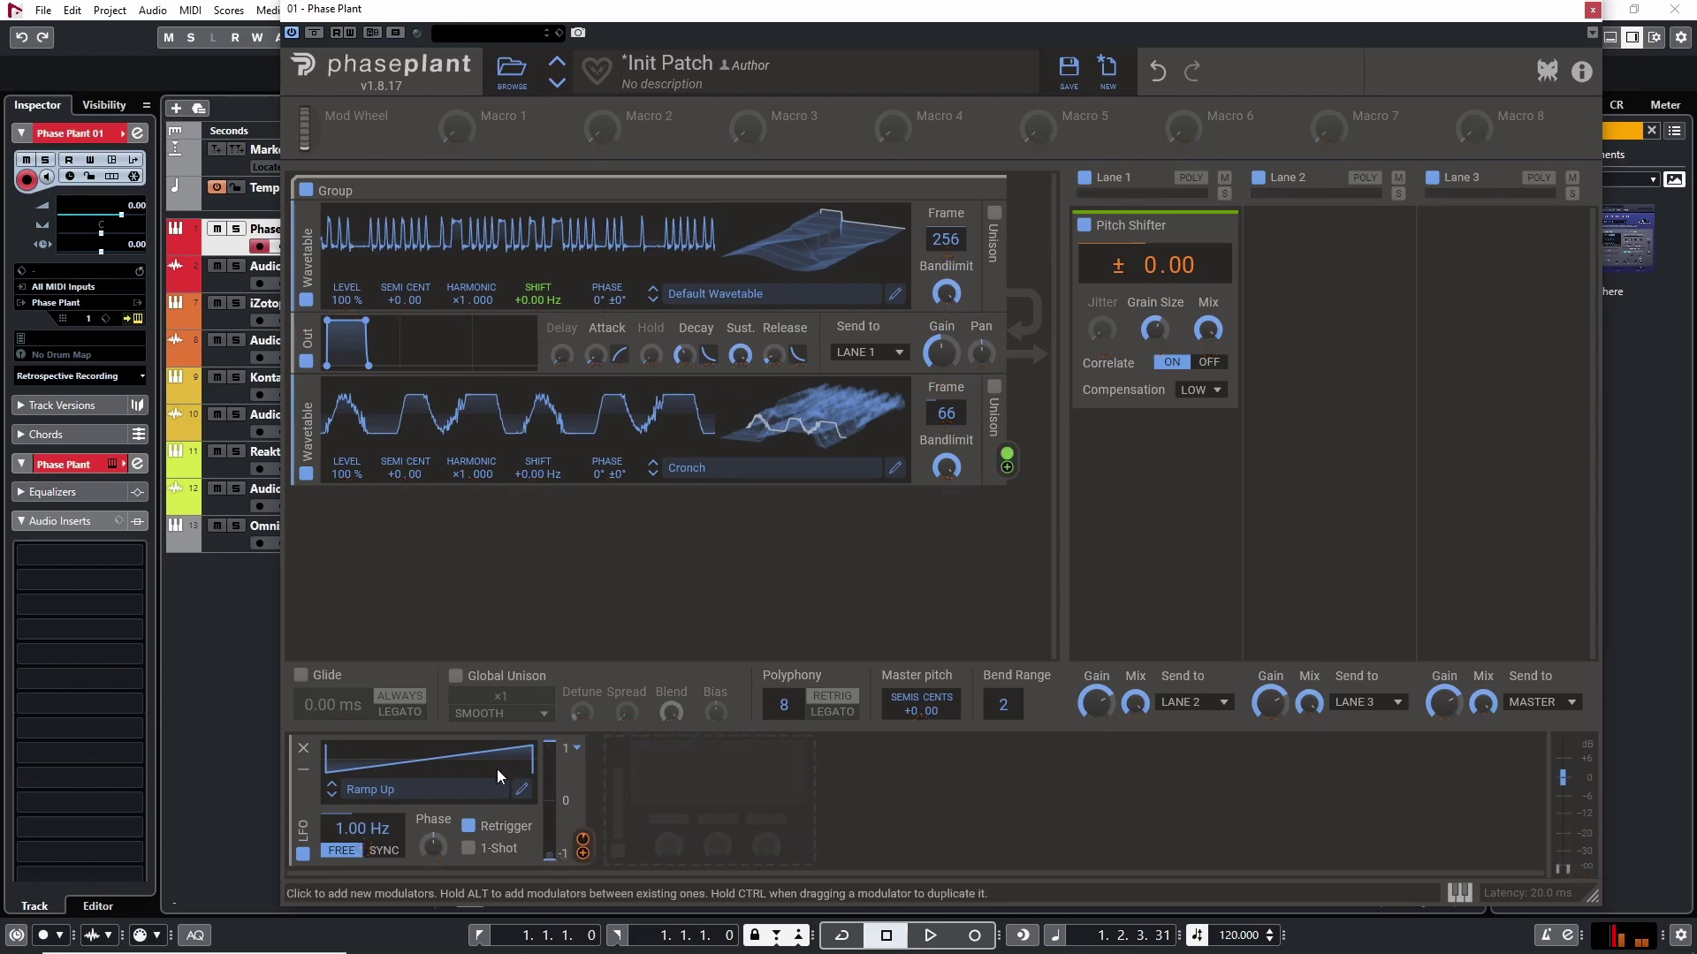
left_click_drag(361, 828, 361, 799)
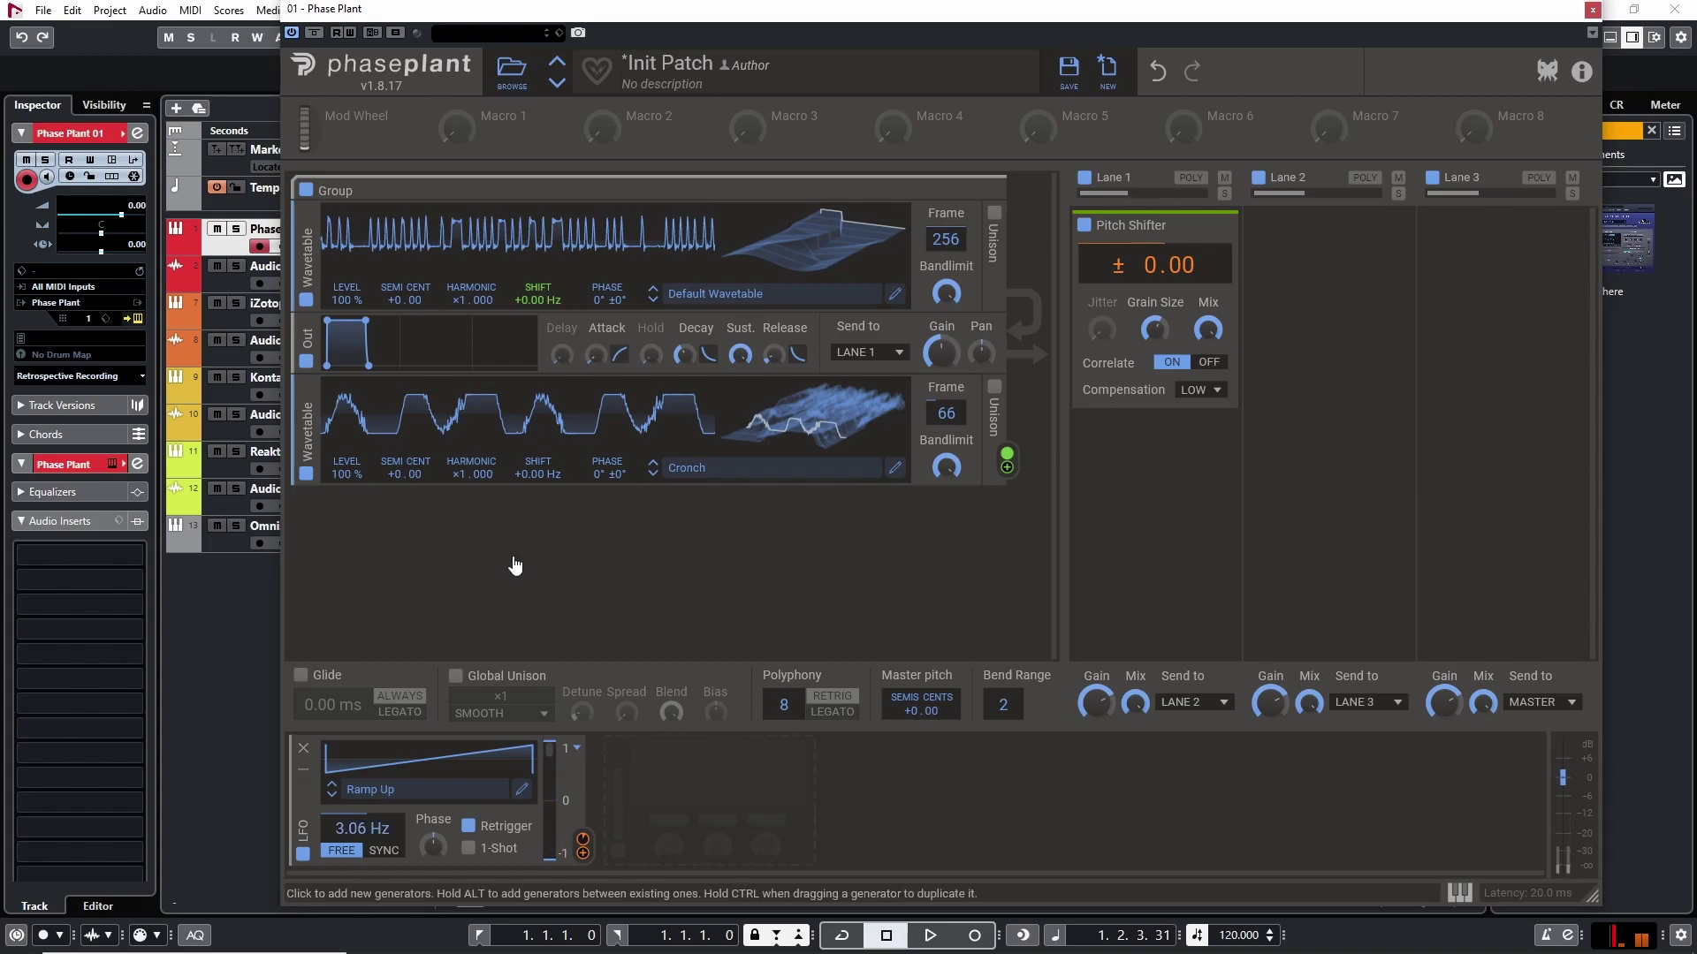
- Add a Reverb below the Pitch Shifter in Lane 1, compare it on and off, and leave it disabled
left_click(1160, 455)
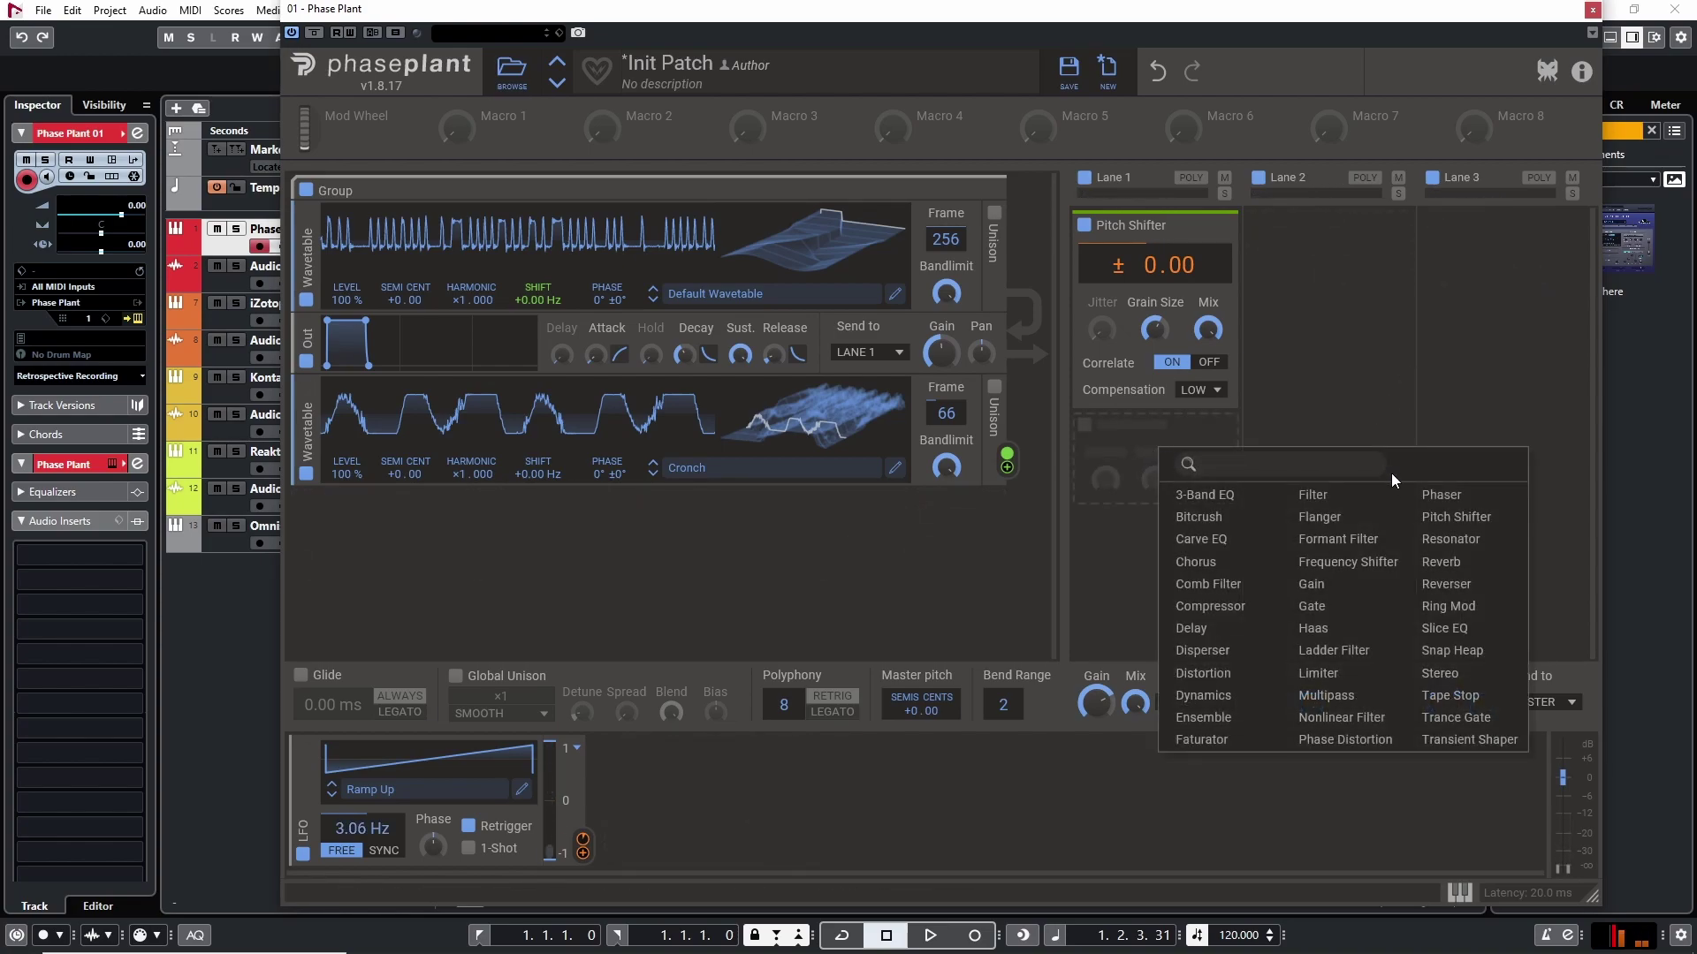
left_click(1428, 557)
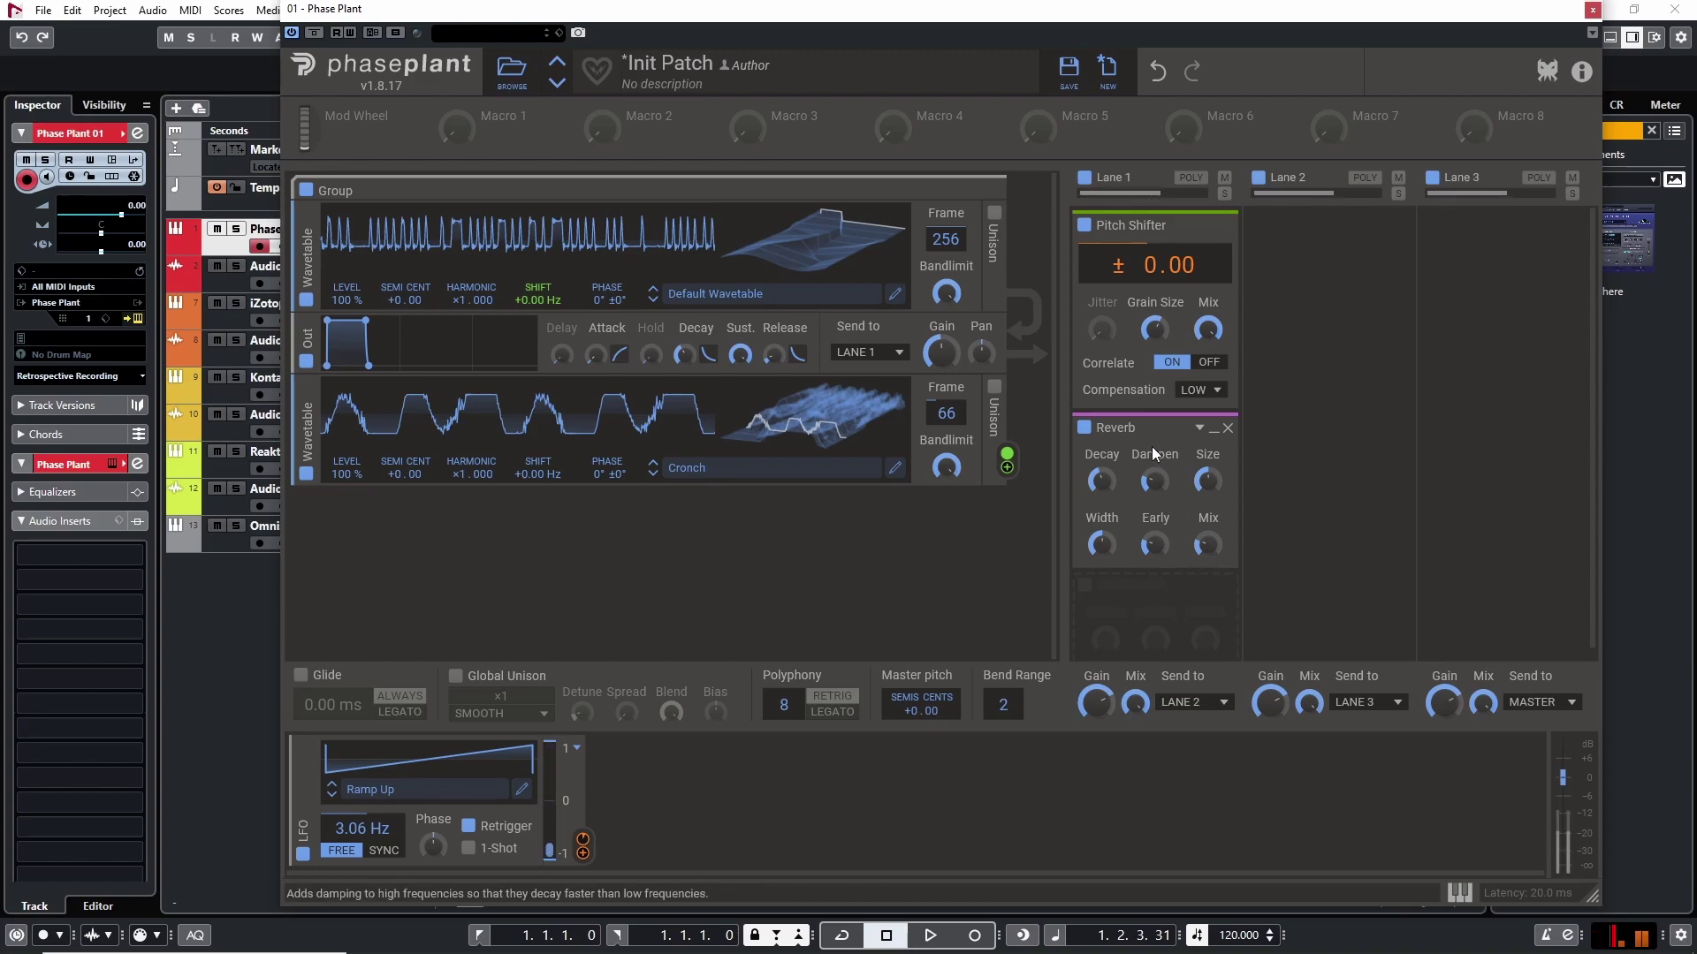
left_click(1084, 429)
left_click(1084, 429)
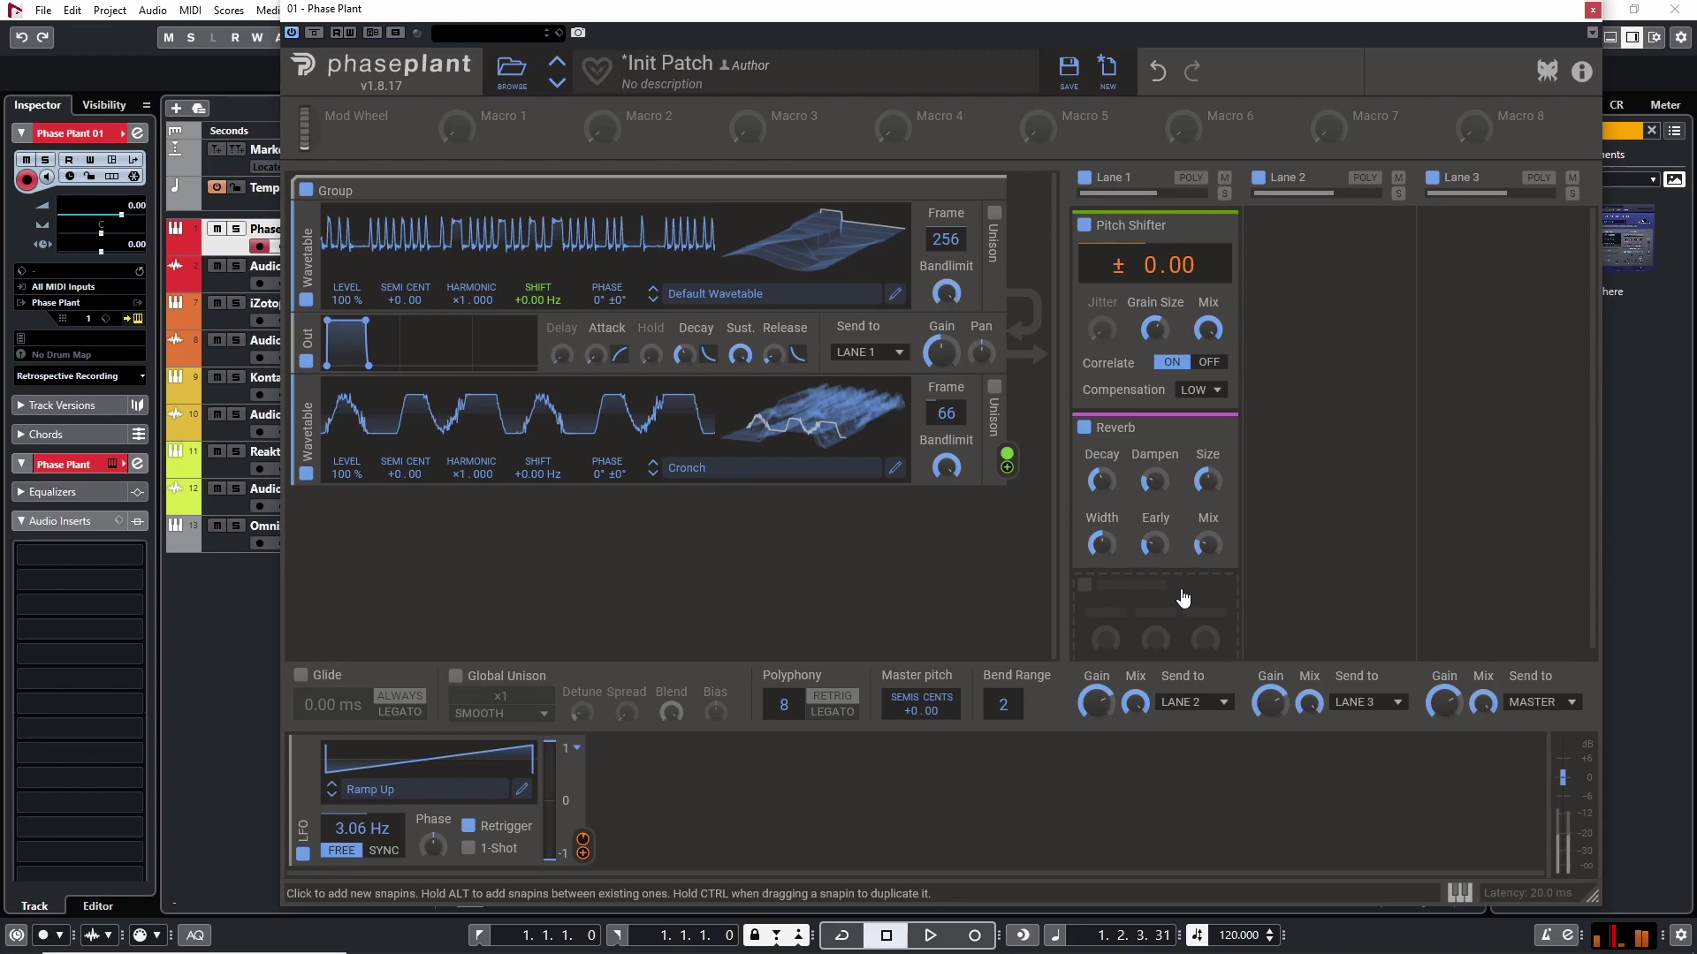
left_click(1084, 430)
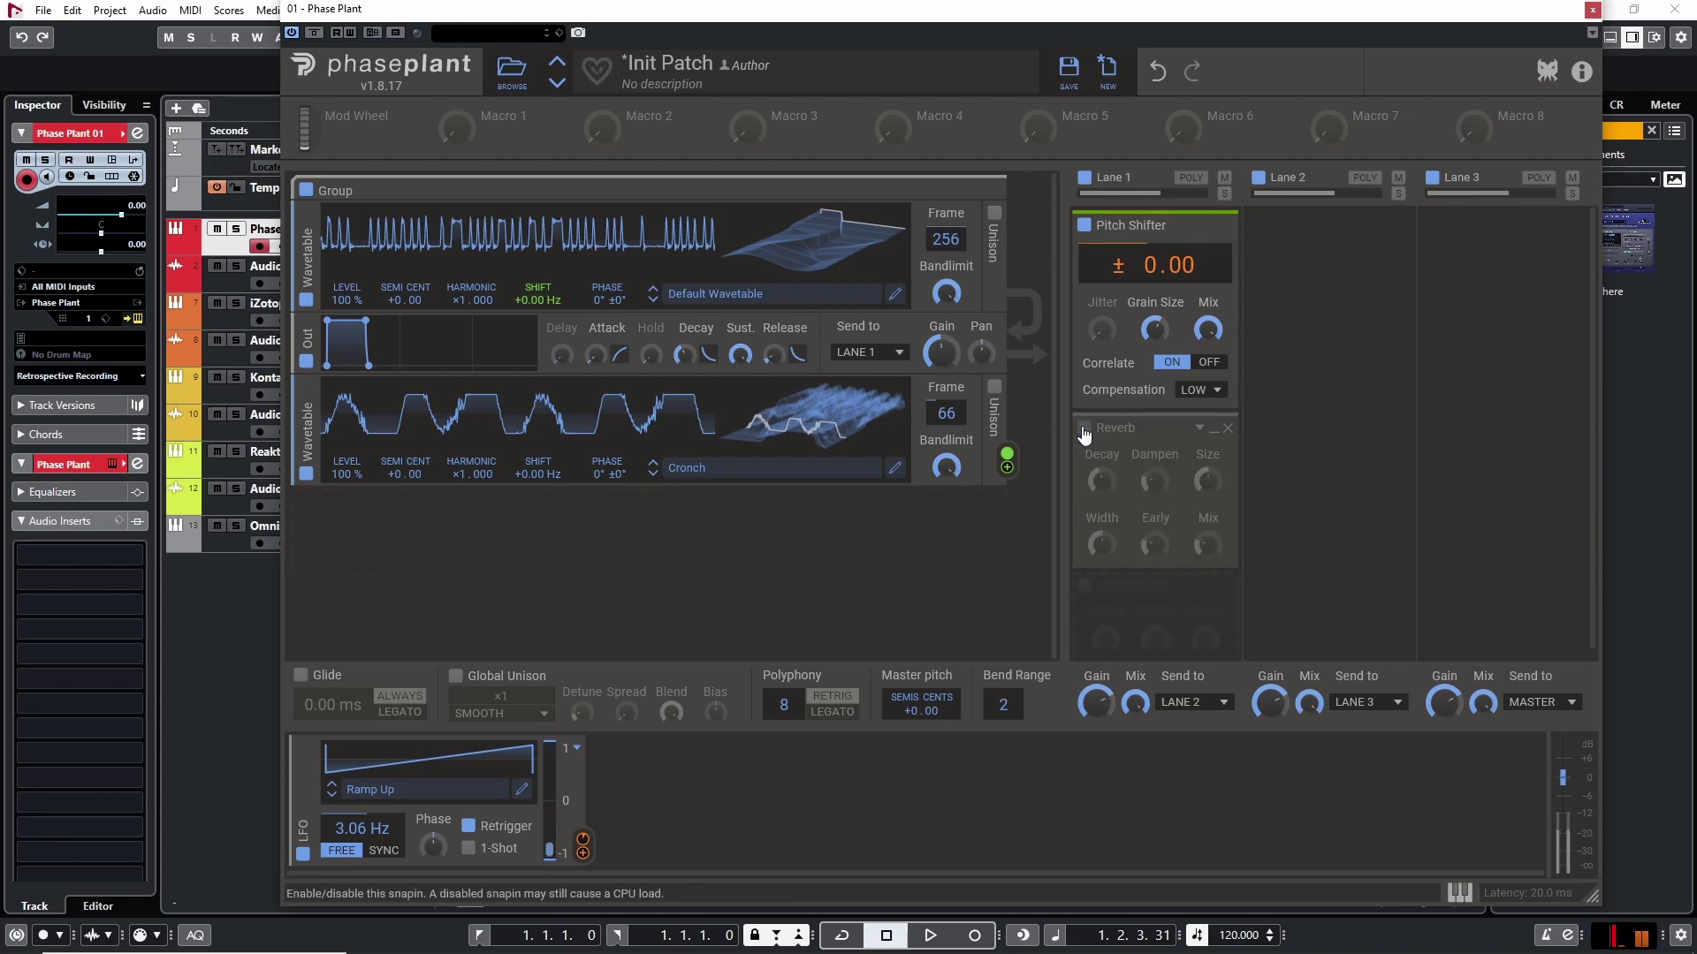
left_click(1084, 429)
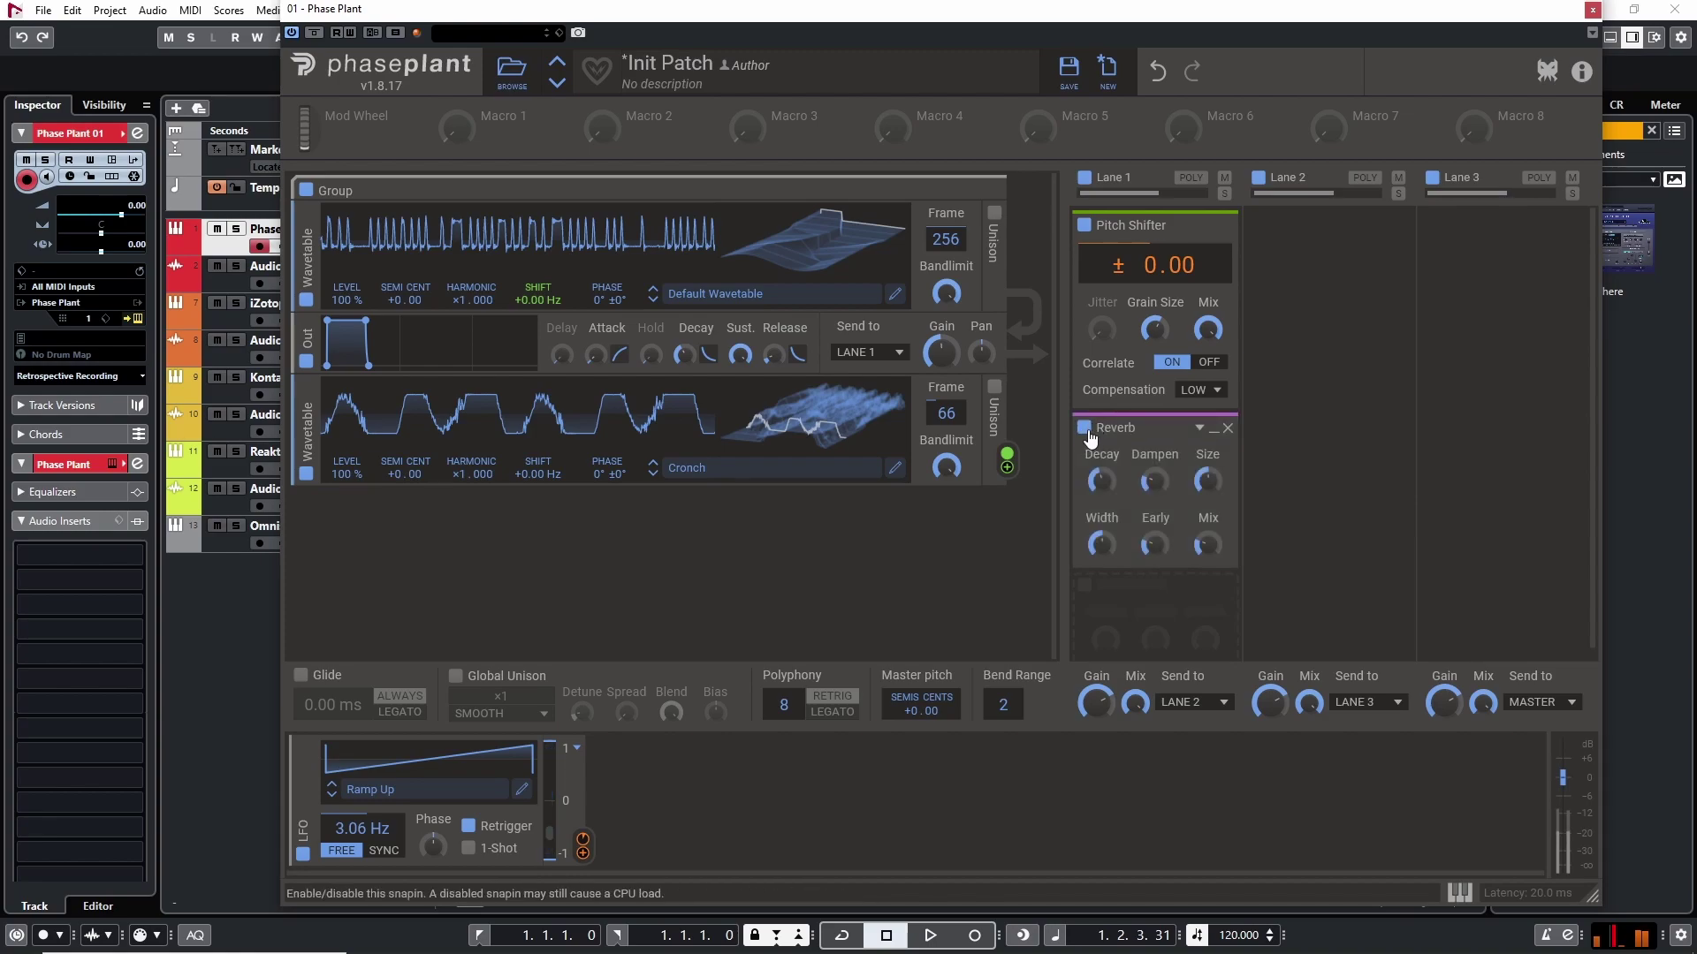
left_click(1084, 429)
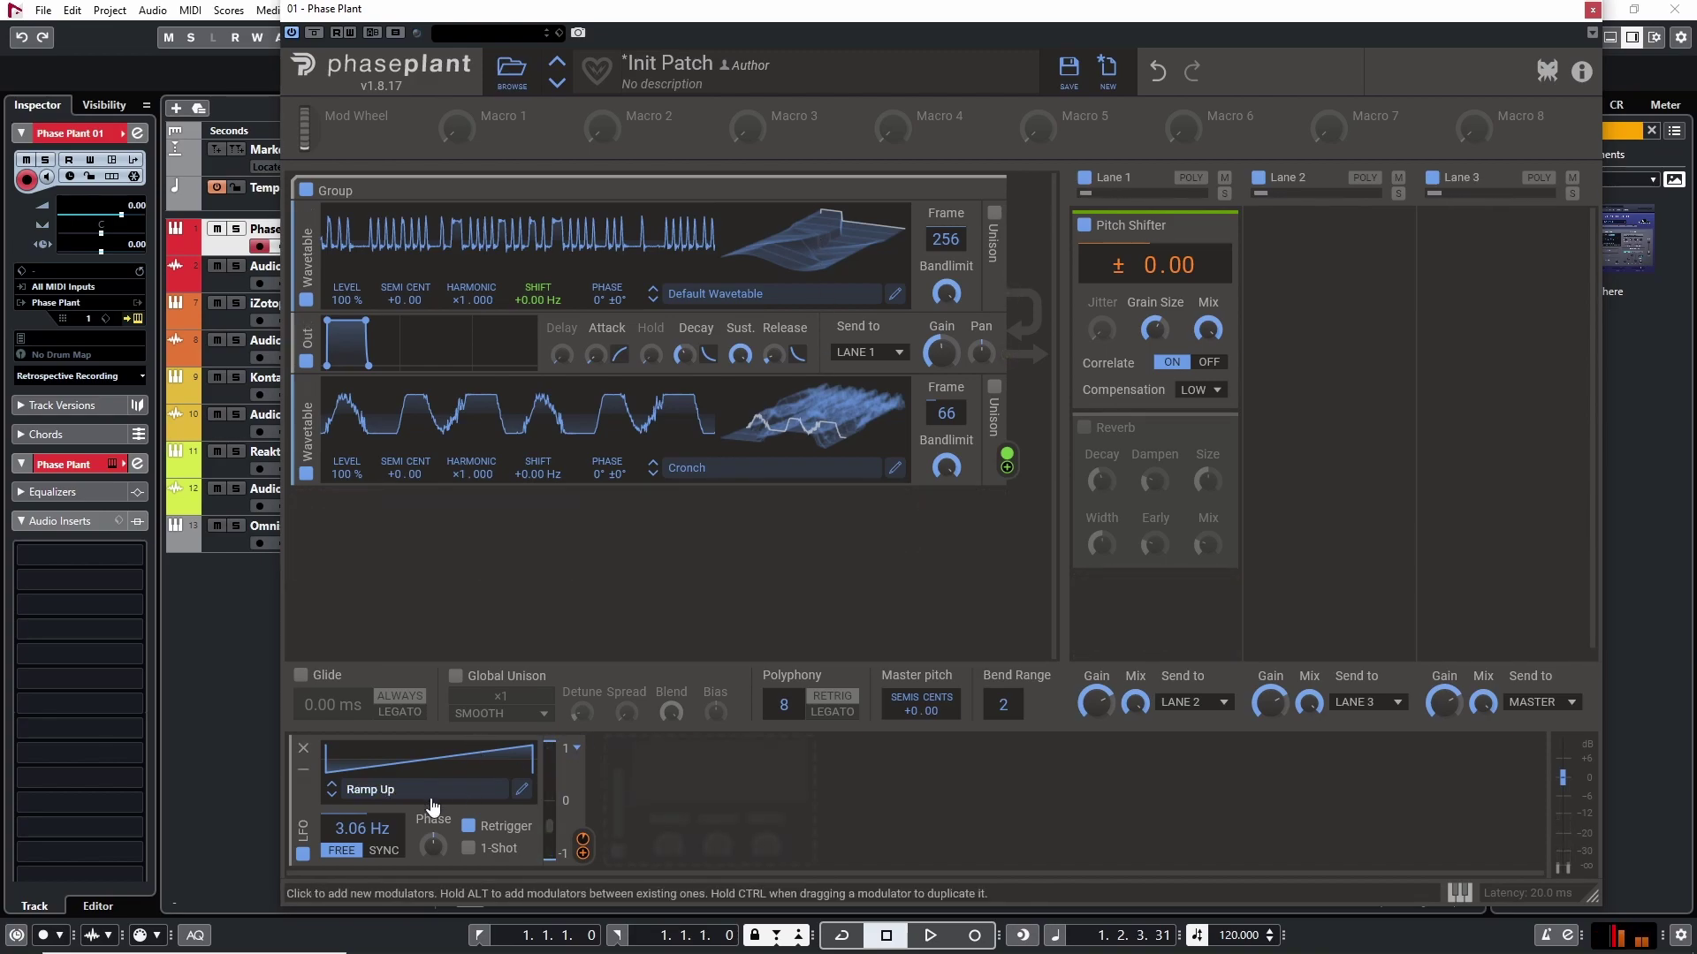
- Audition the Sine and Square LFO shapes, return to Ramp Up and set the rate to 2.16 Hz
left_click(332, 795)
left_click(332, 795)
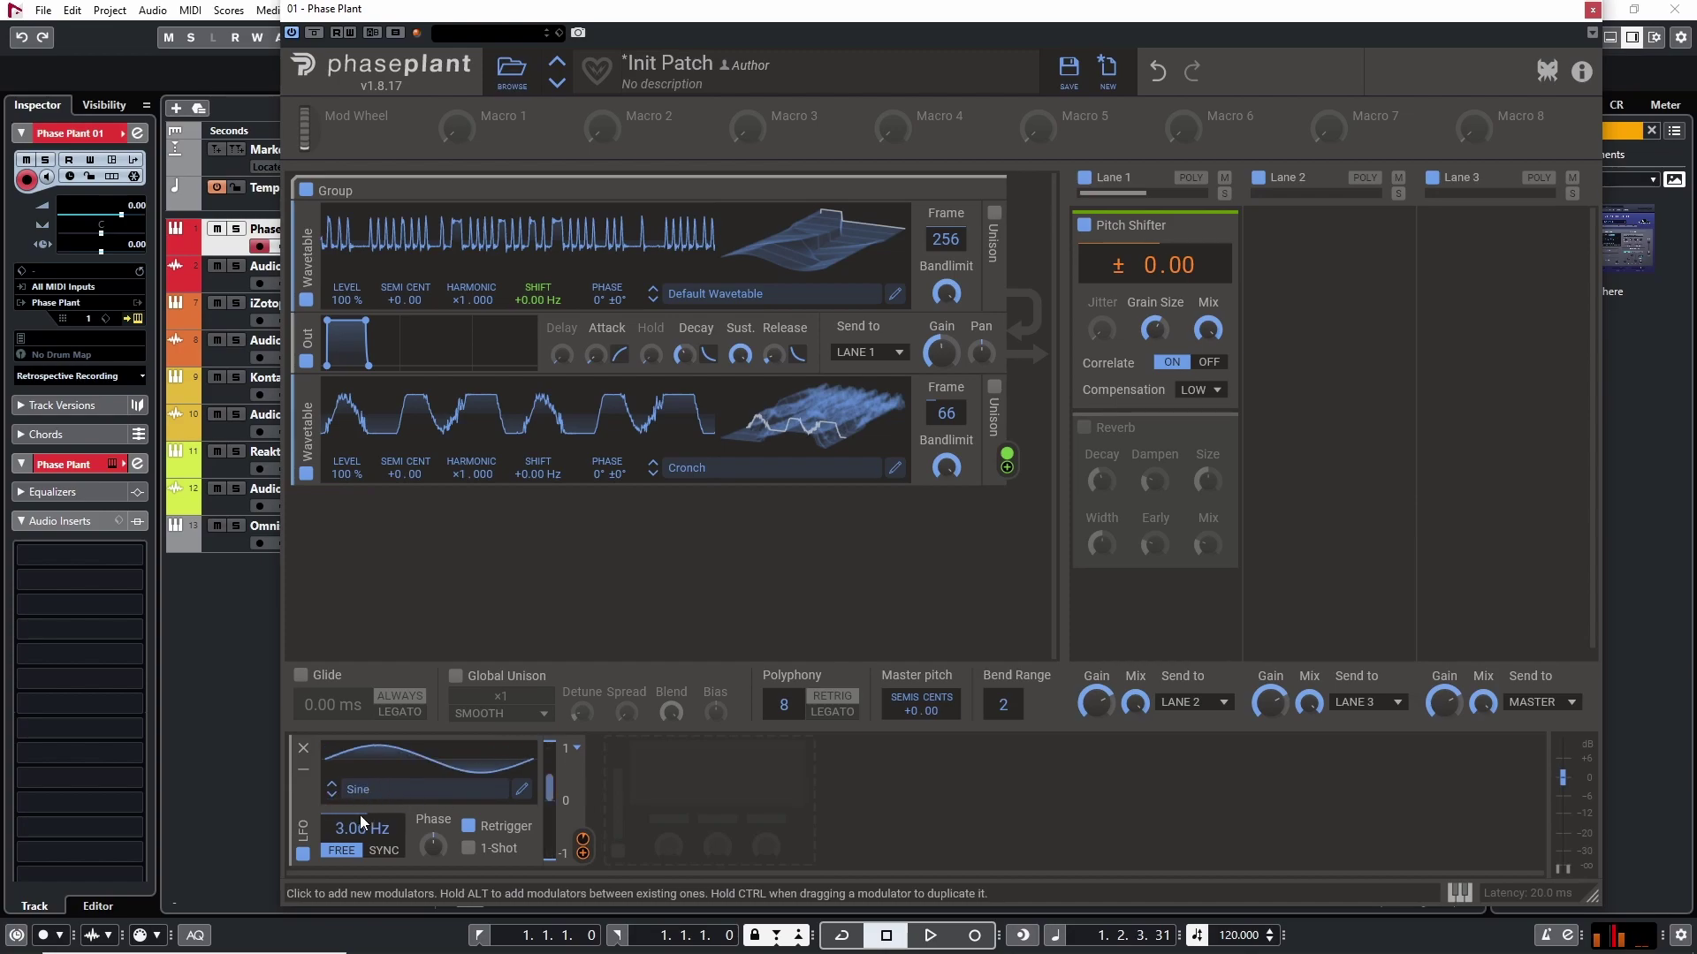
left_click(332, 795)
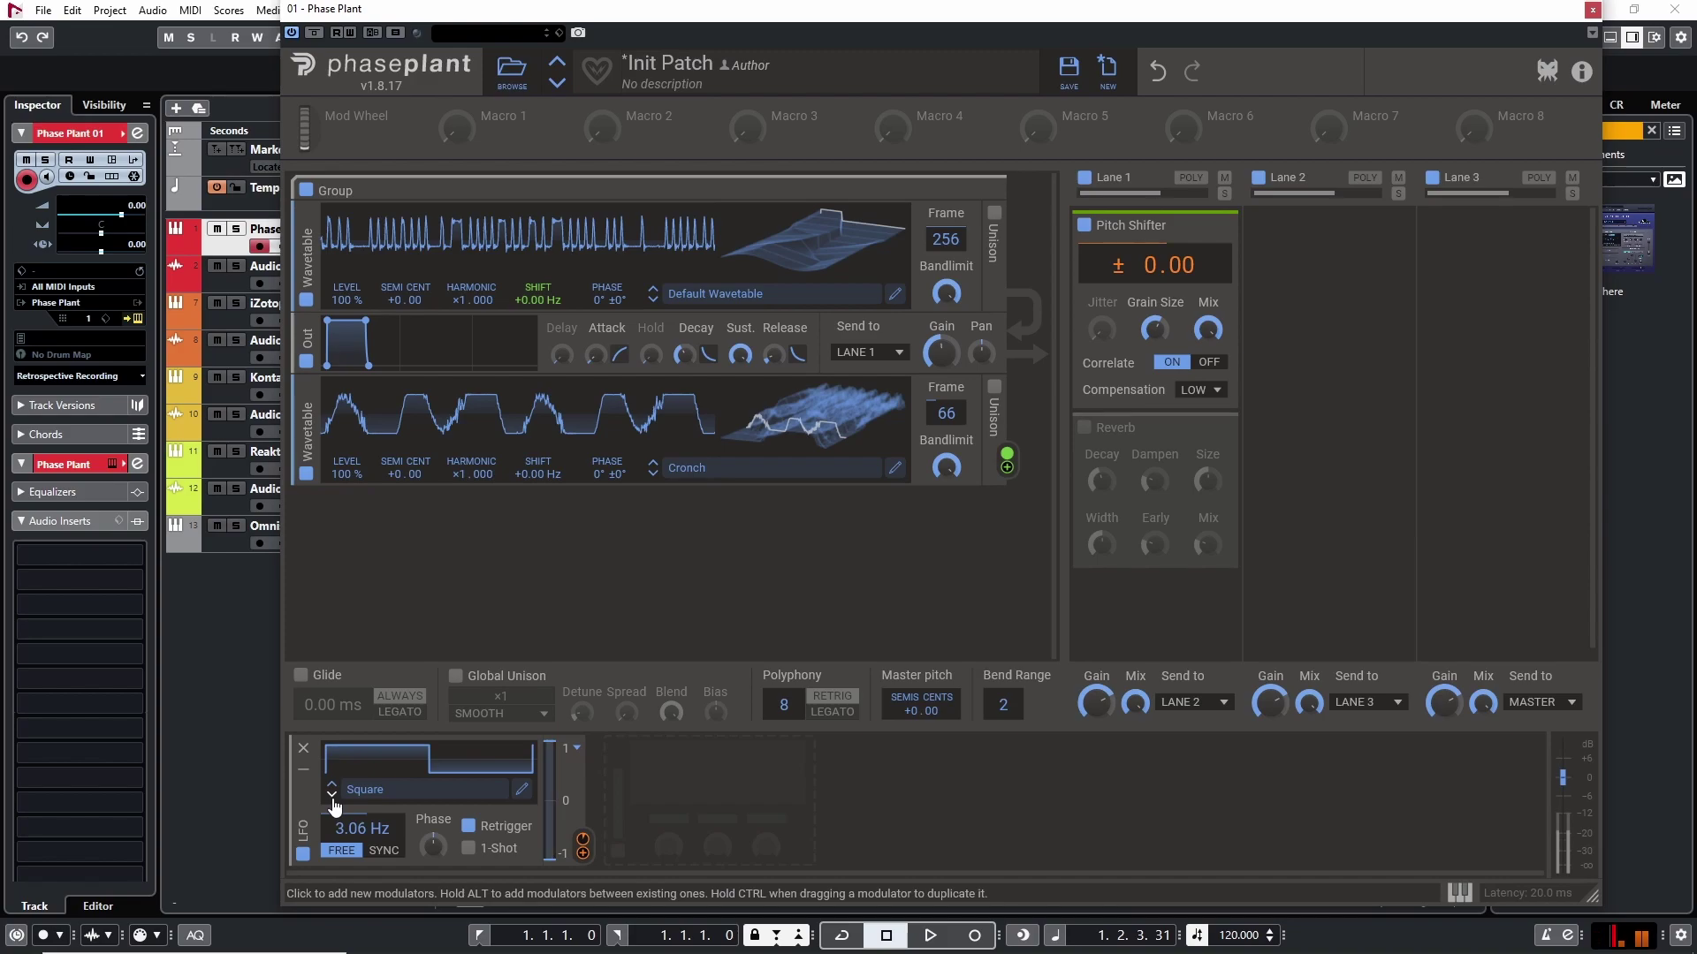
left_click(334, 793)
left_click(334, 793)
left_click(333, 794)
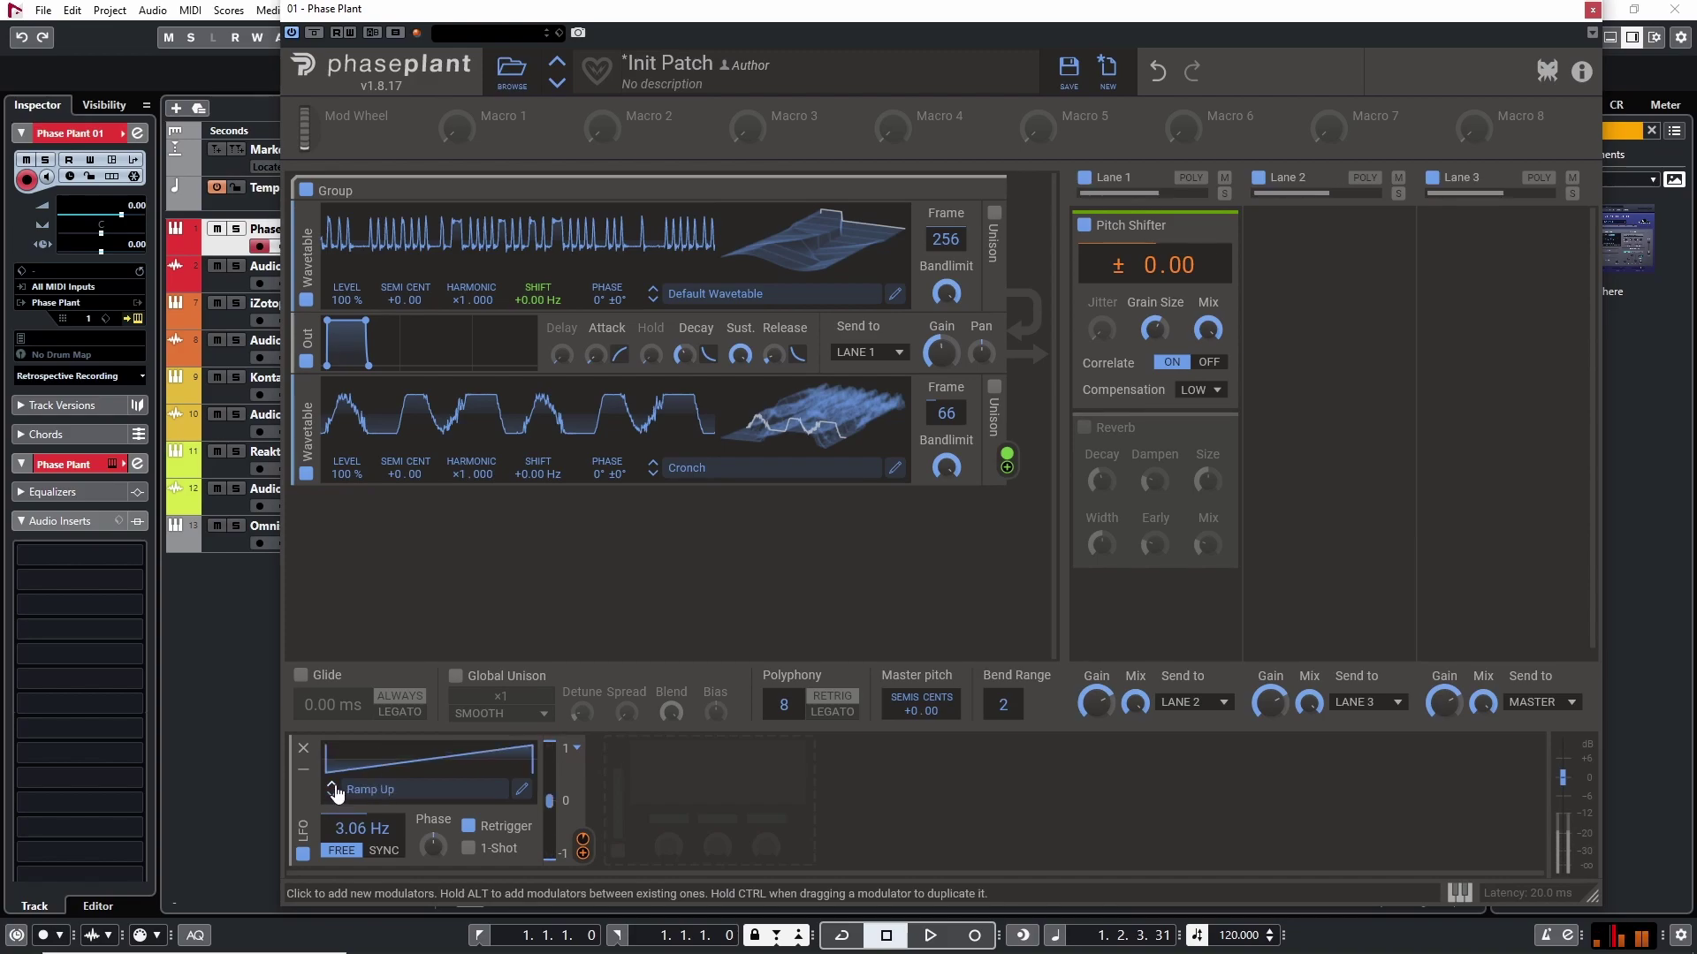
left_click_drag(345, 827, 345, 866)
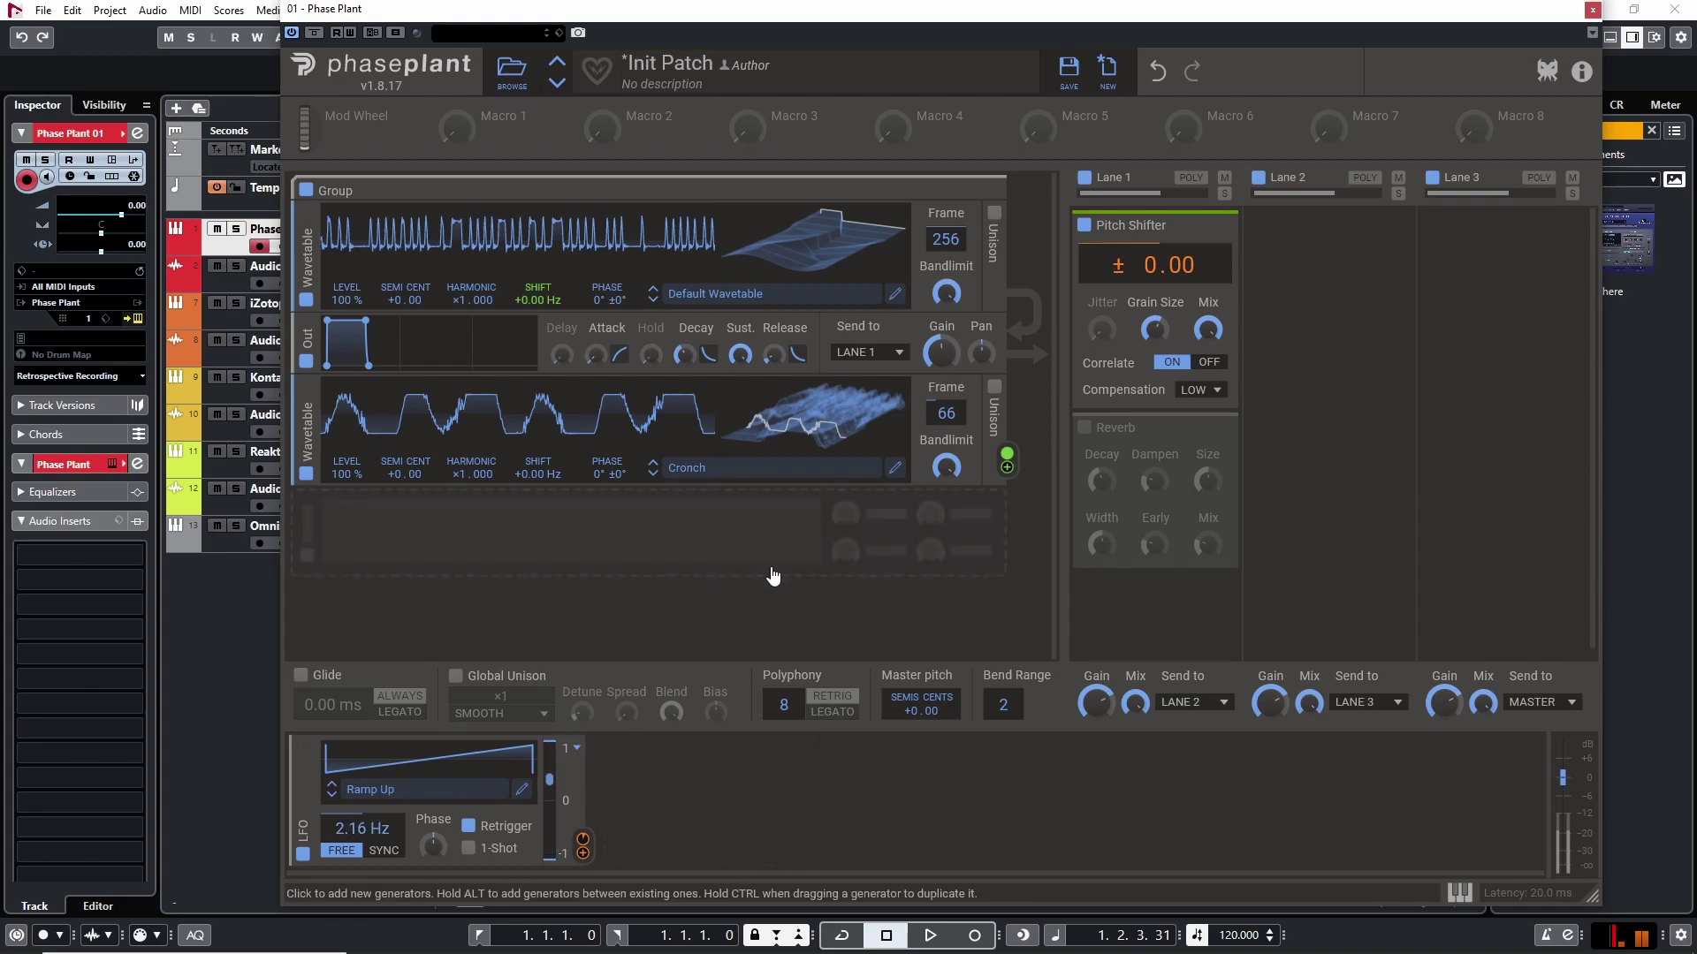
- Set the first wavetable's frame to 149
left_click(774, 568)
left_click(581, 605)
left_click_drag(858, 225, 858, 282)
left_click_drag(945, 221, 945, 228)
- Try Nuwoo in the first wavetable, replace it with Beast from the Spectral folder, and set the frame to 121
left_click(740, 294)
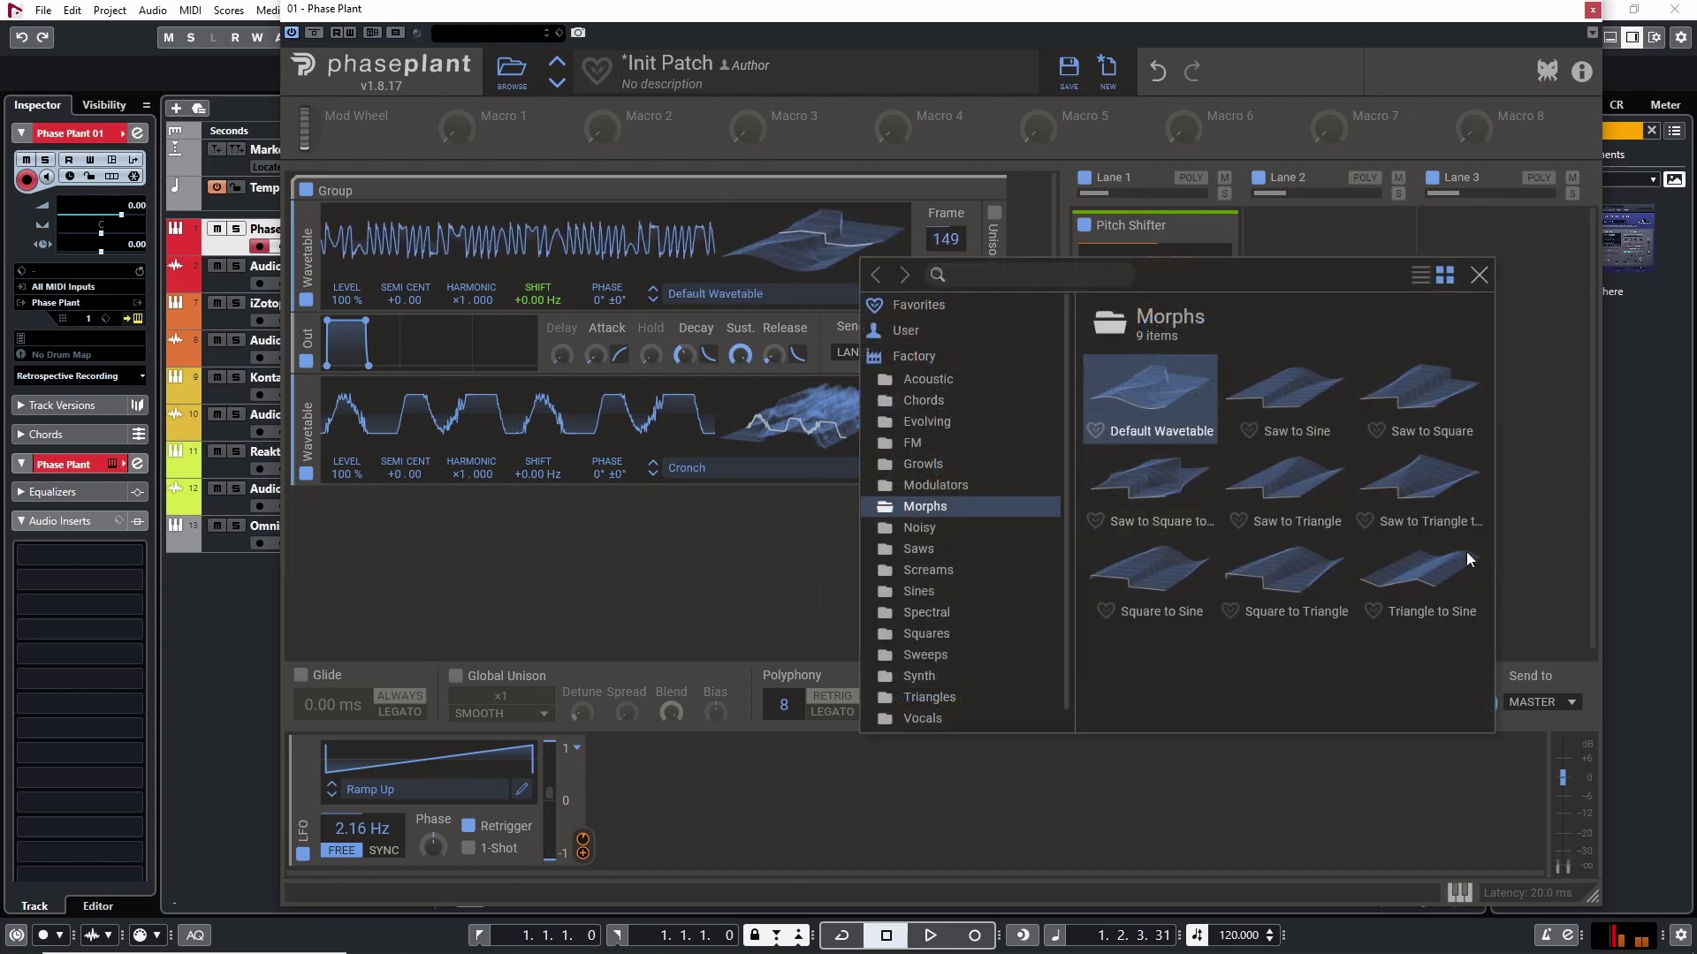
left_click(928, 570)
left_click(1277, 477)
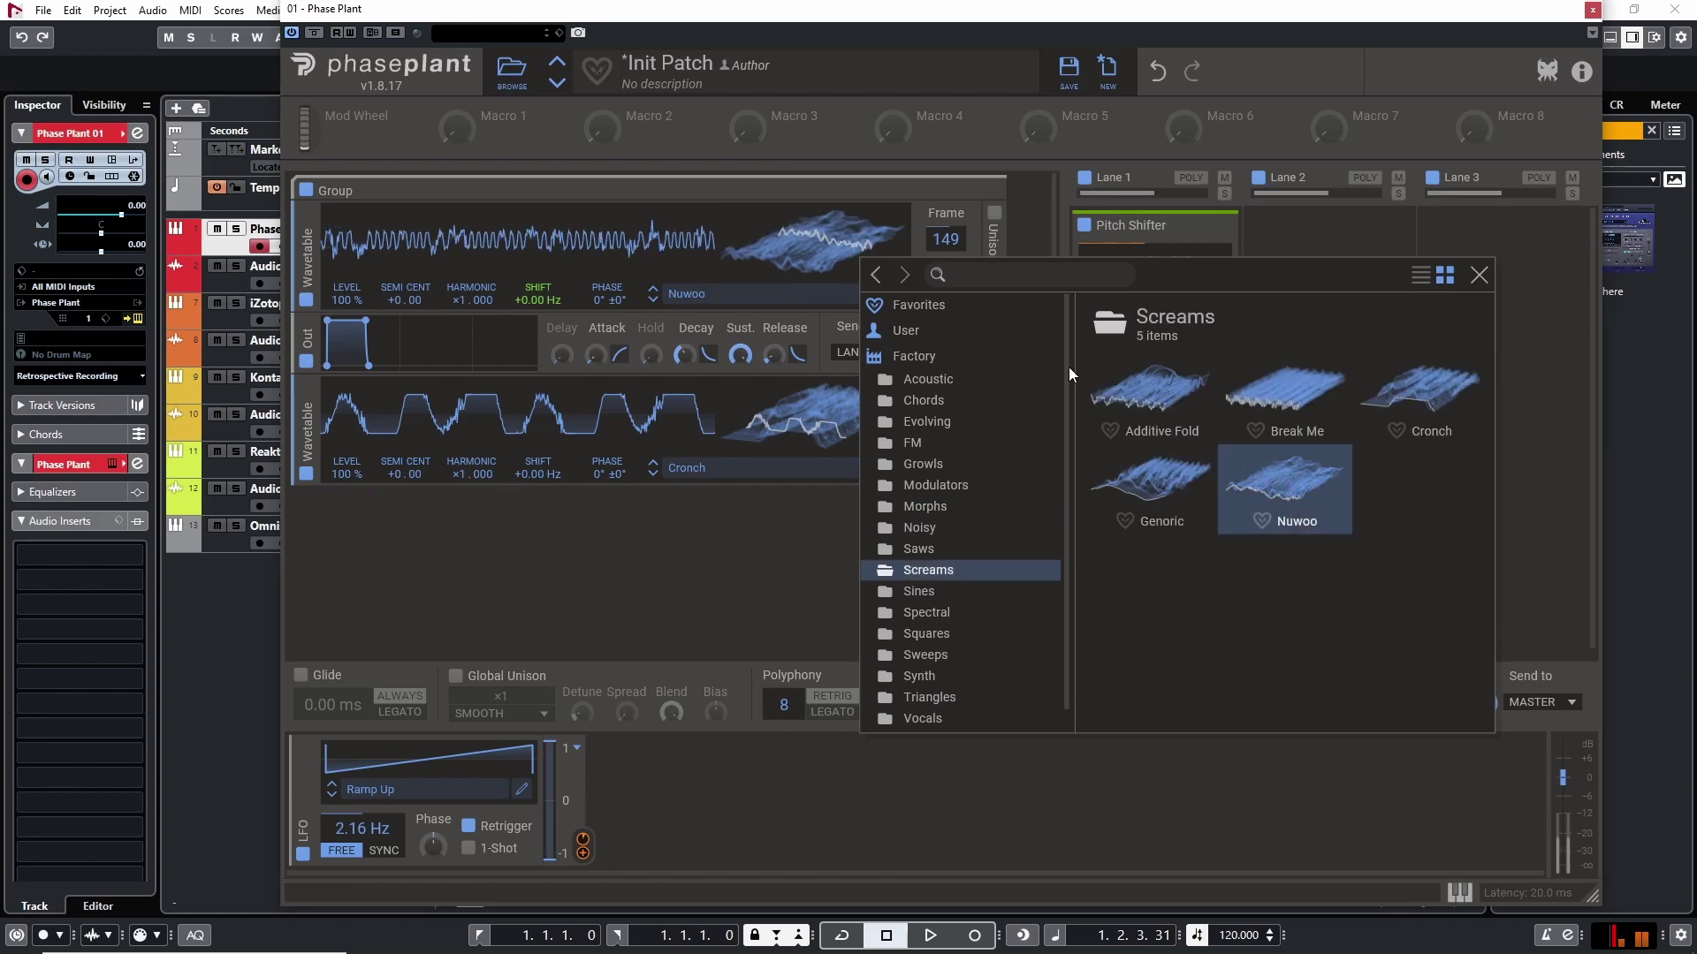
left_click(932, 614)
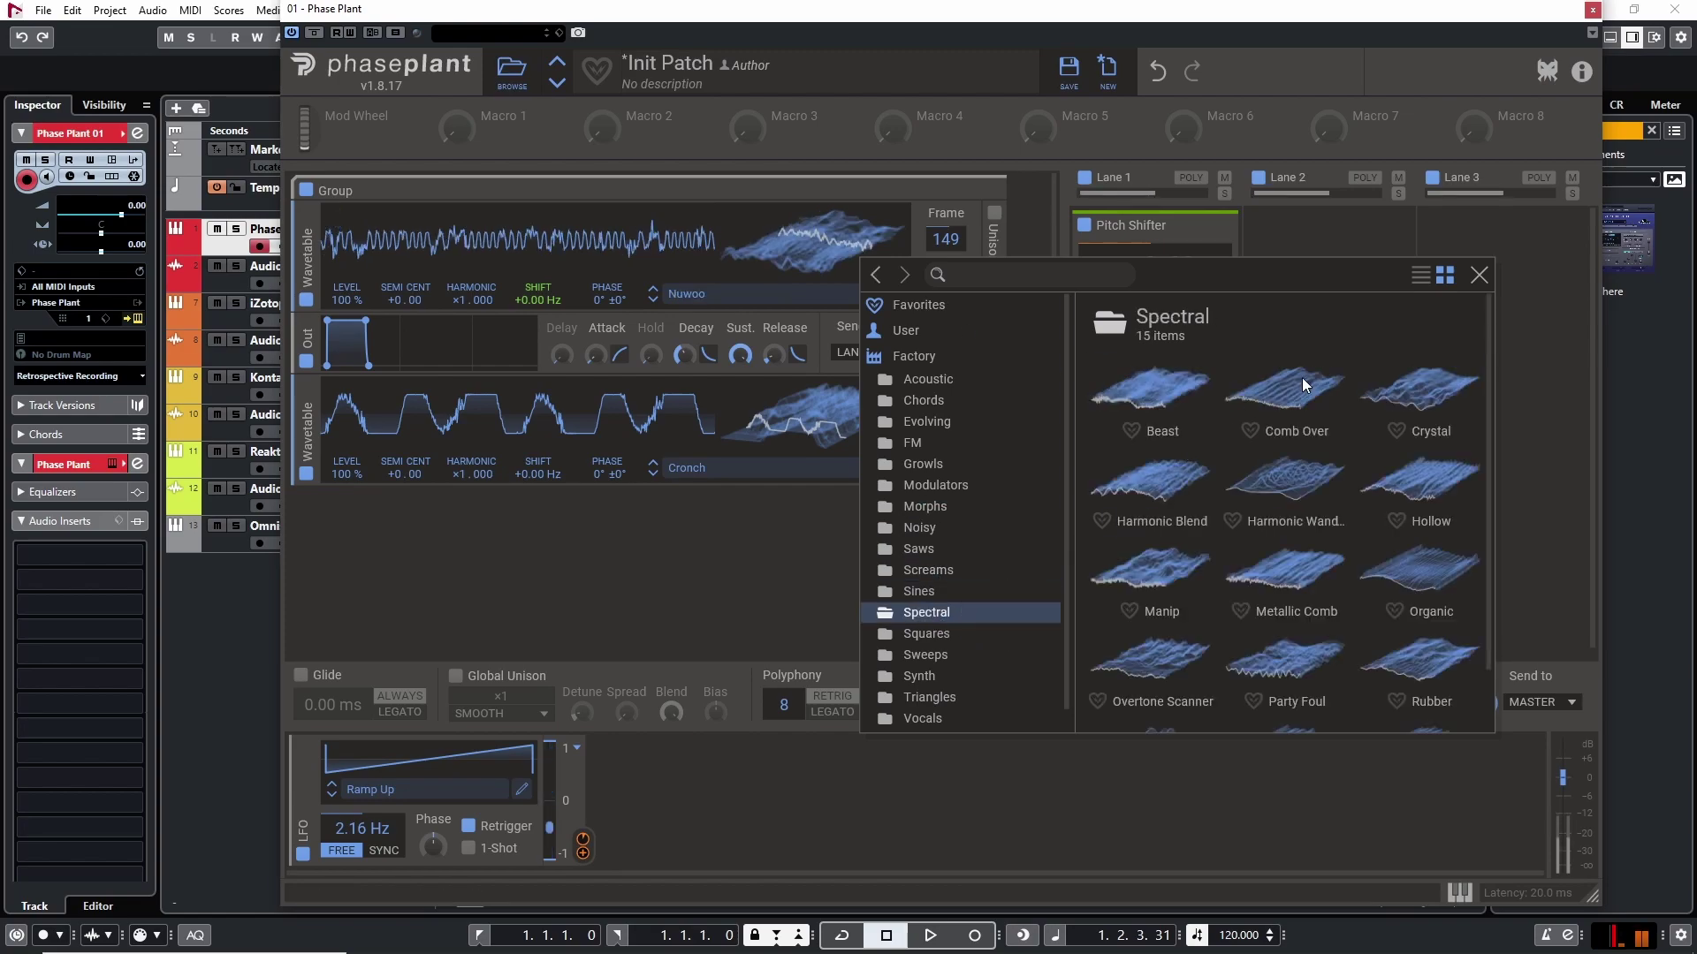
left_click(1179, 389)
left_click(839, 242)
mouse_move(945, 240)
left_mouse_down()
mouse_move(944, 196)
mouse_move(945, 263)
left_mouse_up()
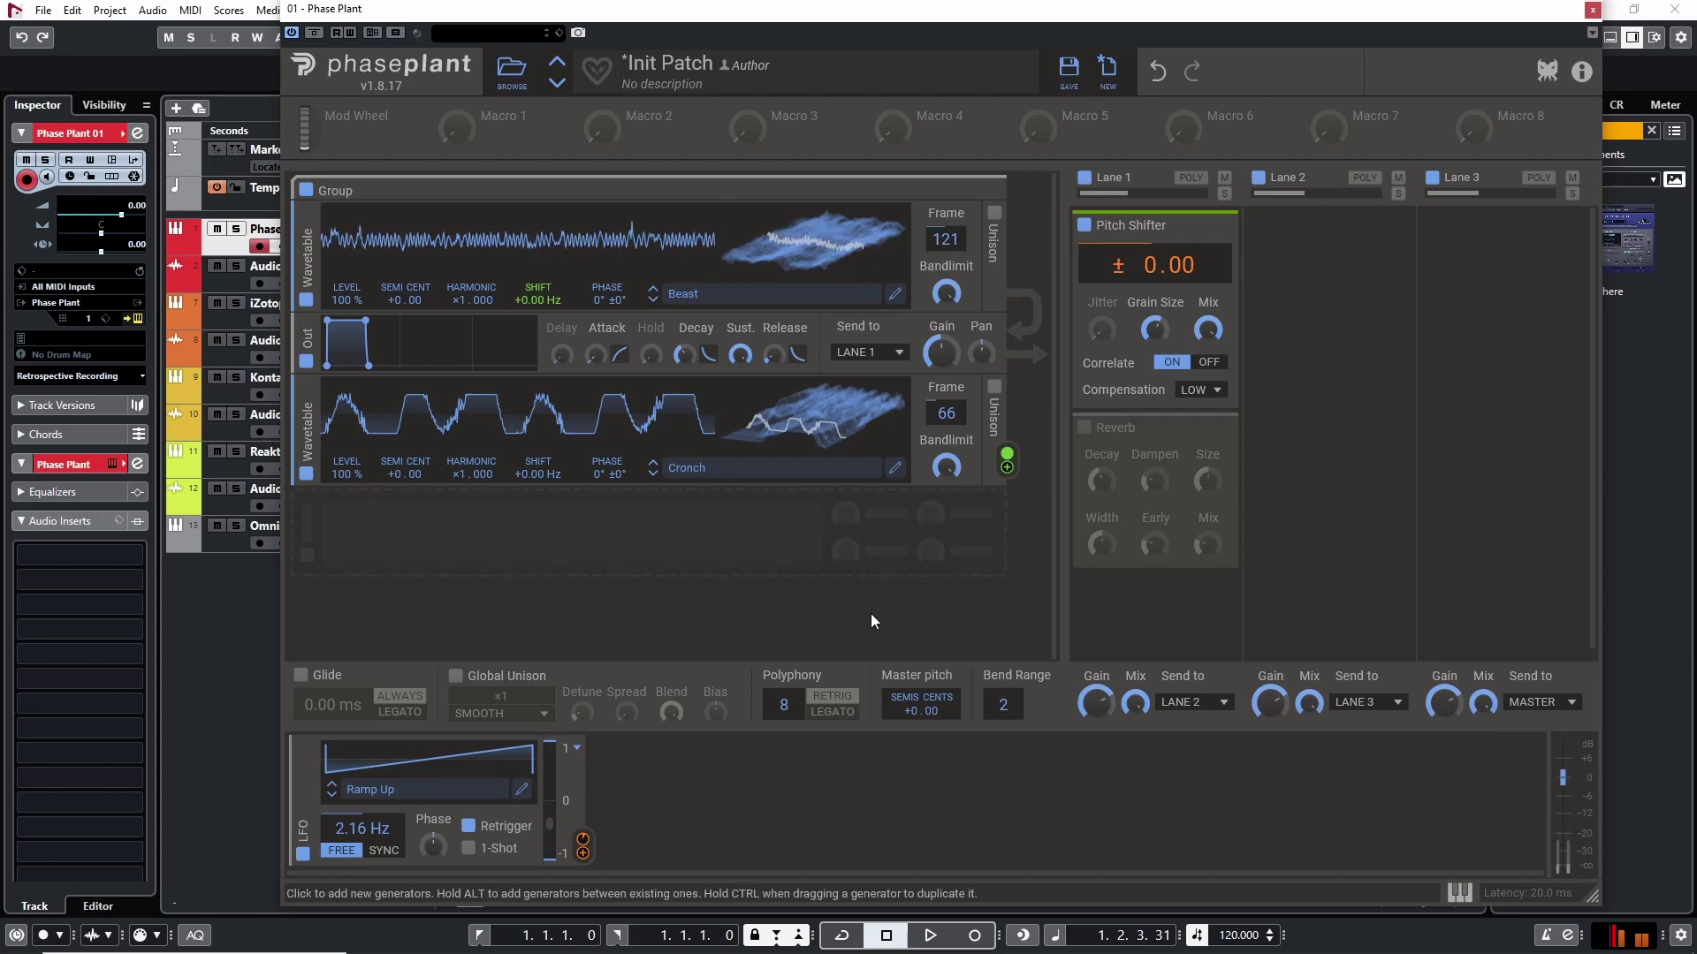
- Add a third wavetable below the Cronch one and route its output to modulate the Cronch oscillator's shift
left_click(643, 523)
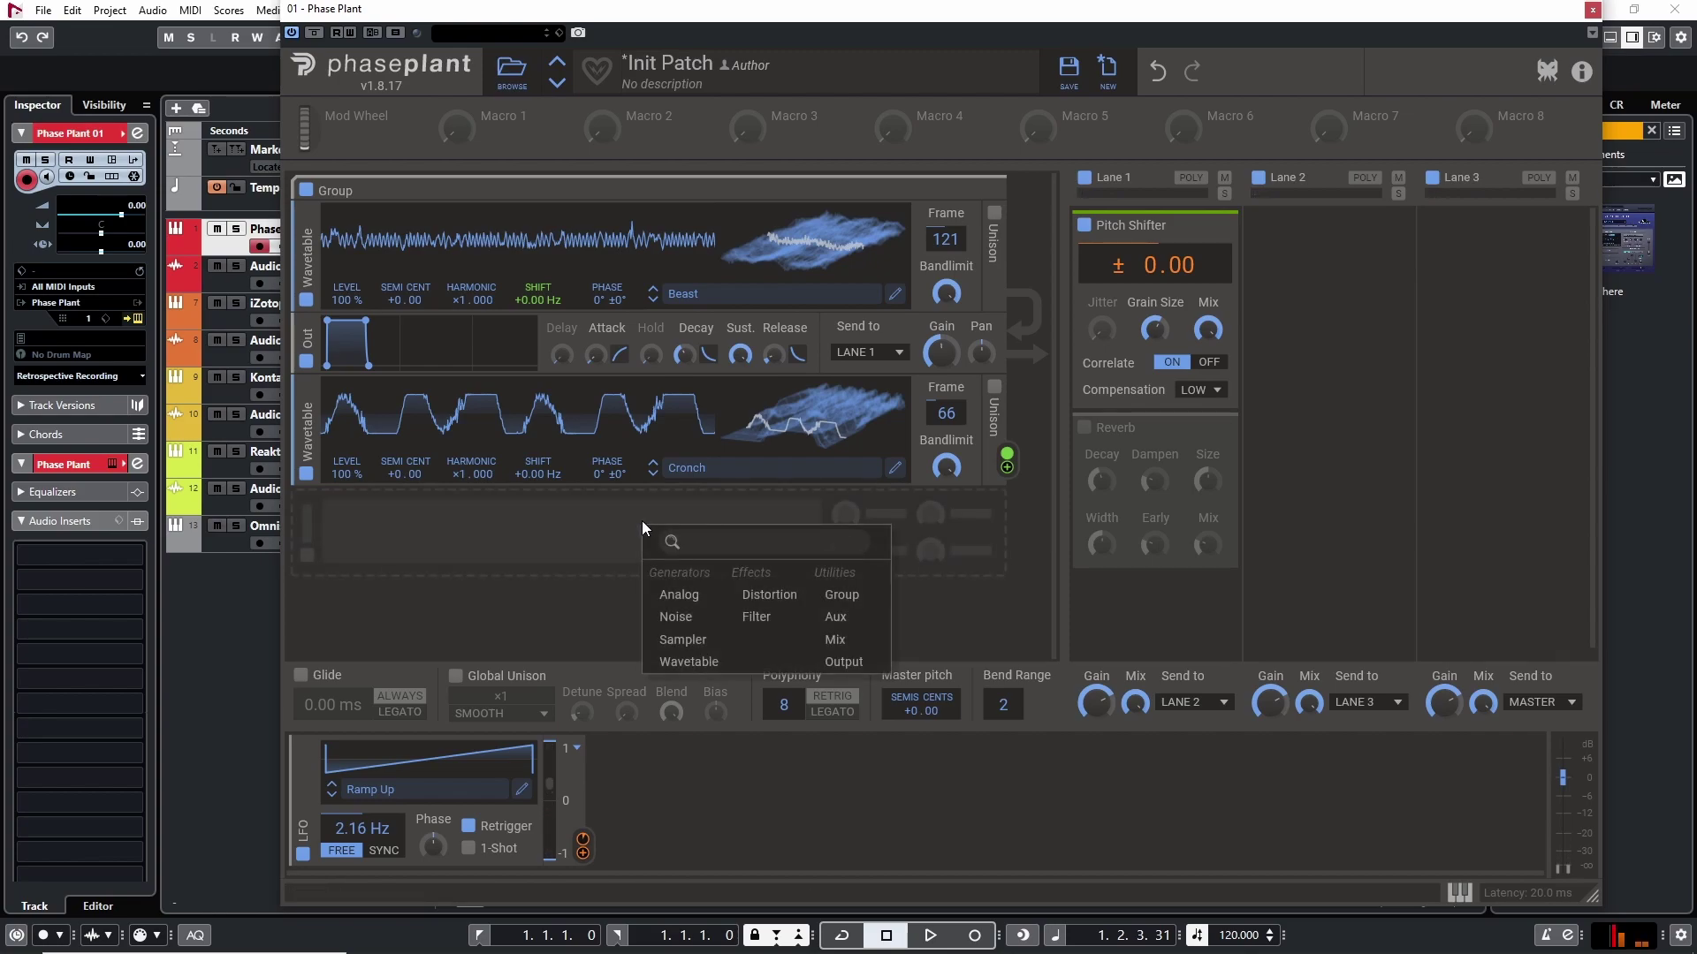
left_click(704, 643)
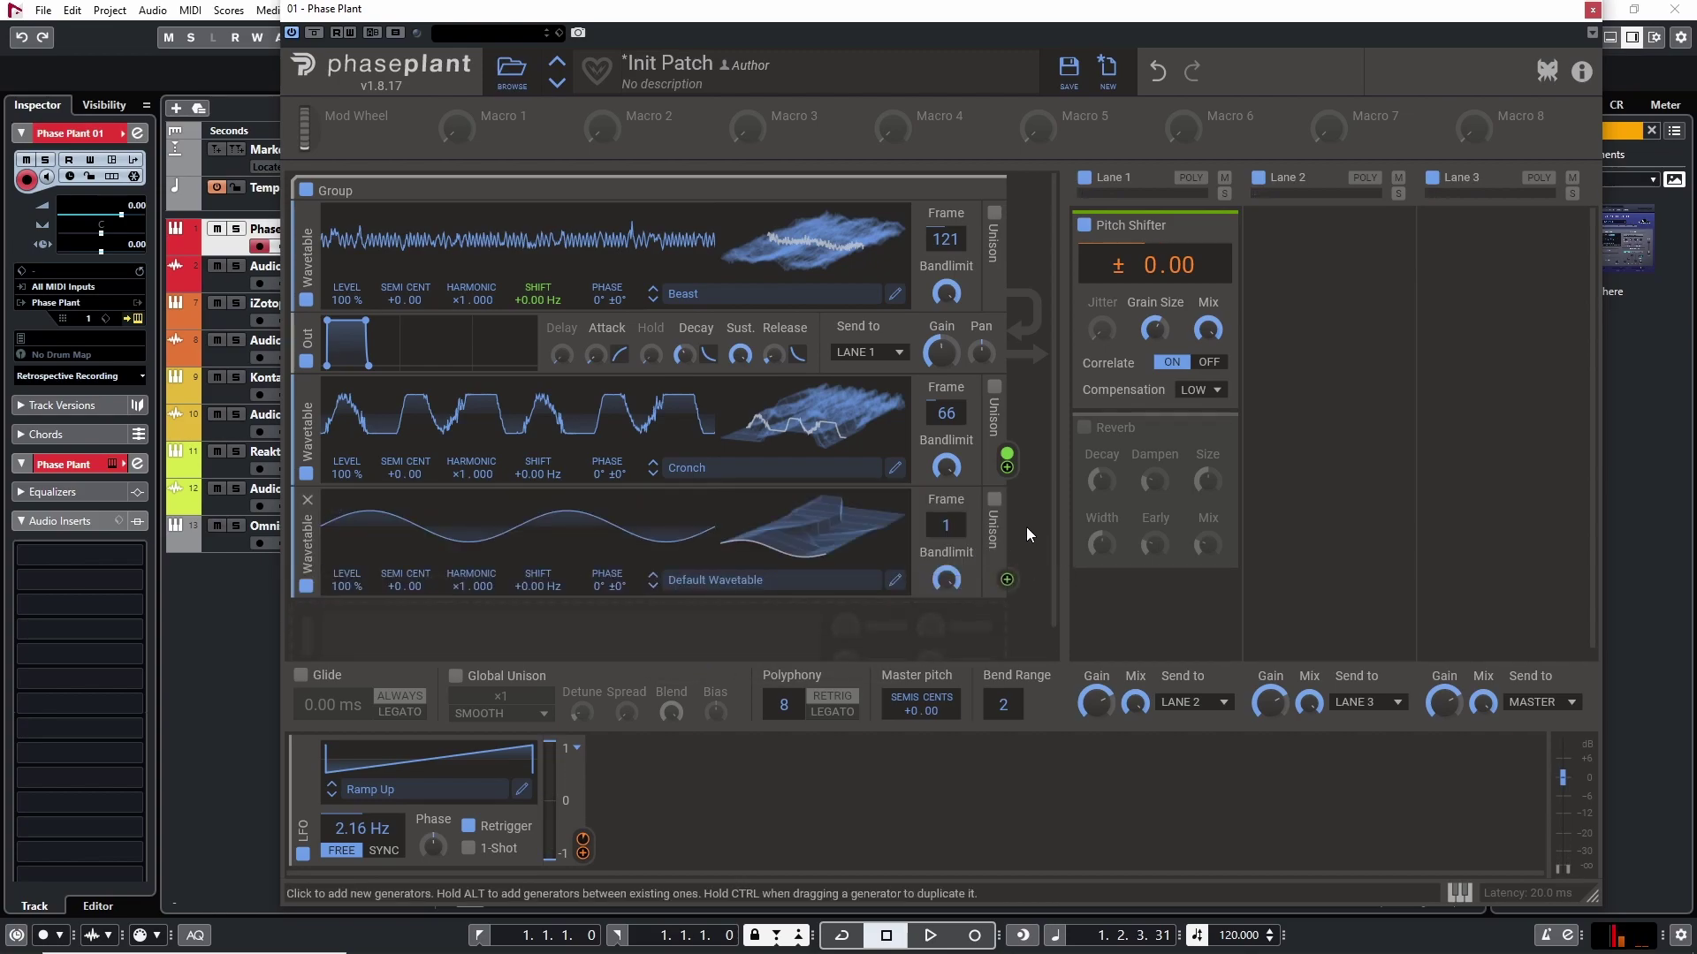
left_click(1007, 579)
left_click_drag(479, 458, 538, 488)
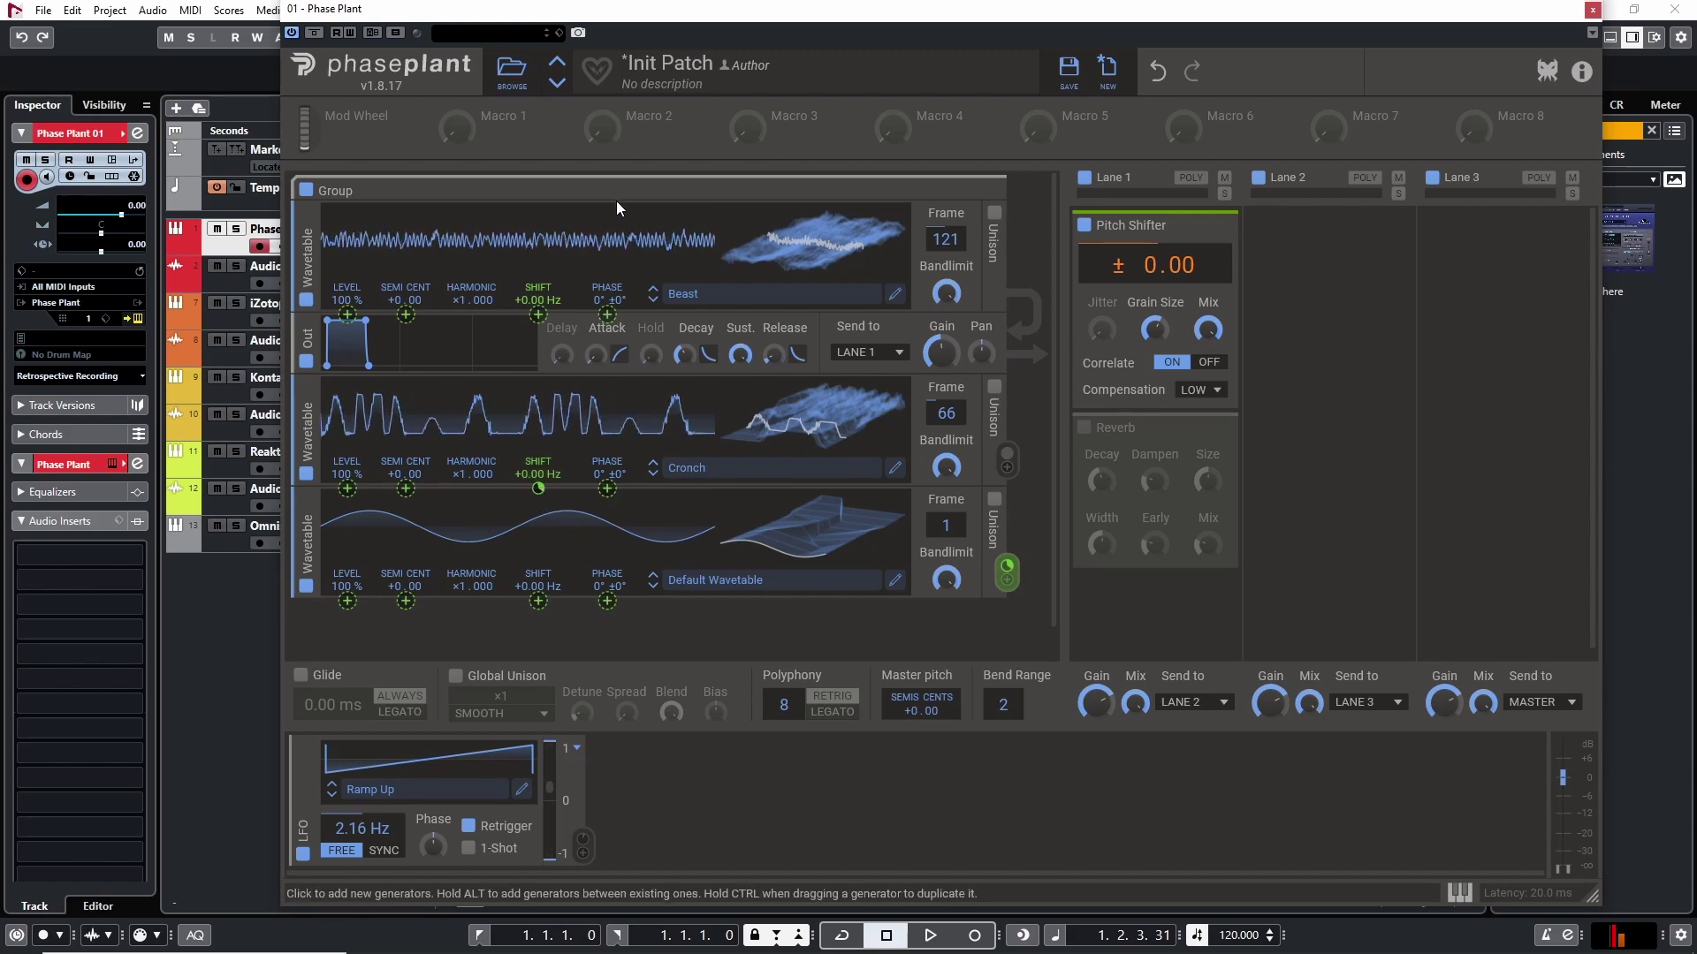
- Load Desolate from the Noisy folder into the third wavetable and set its frame to 57
left_click(782, 549)
left_click_drag(851, 493, 851, 353)
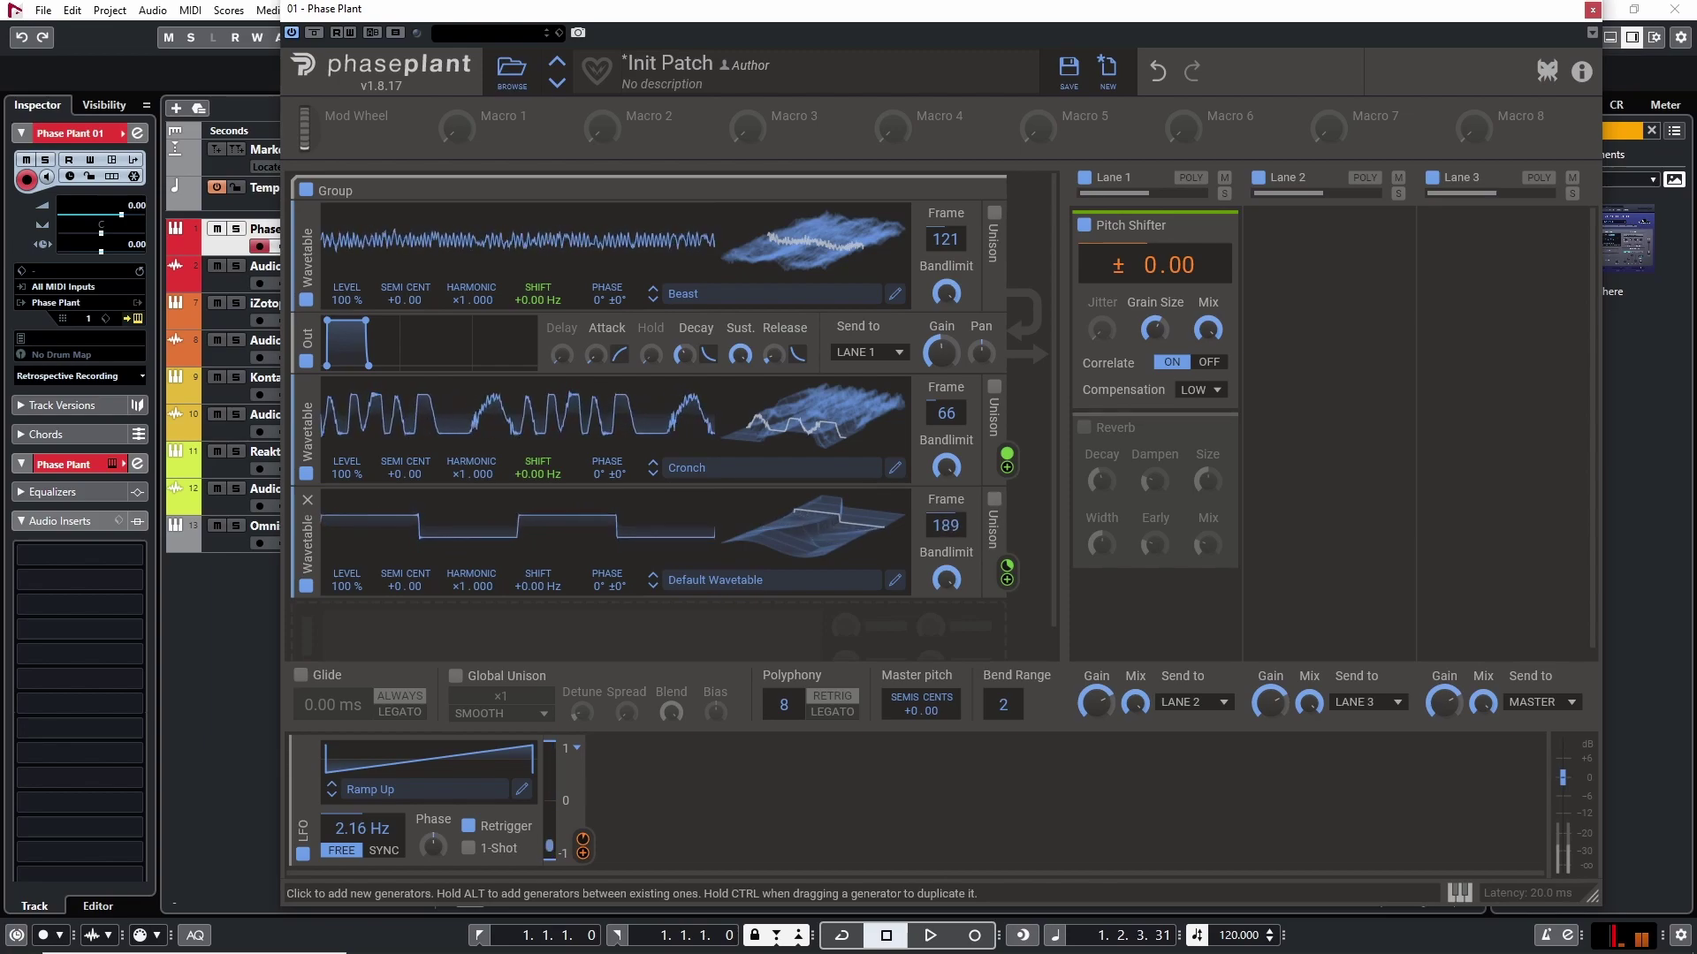
left_click(717, 585)
left_click(921, 673)
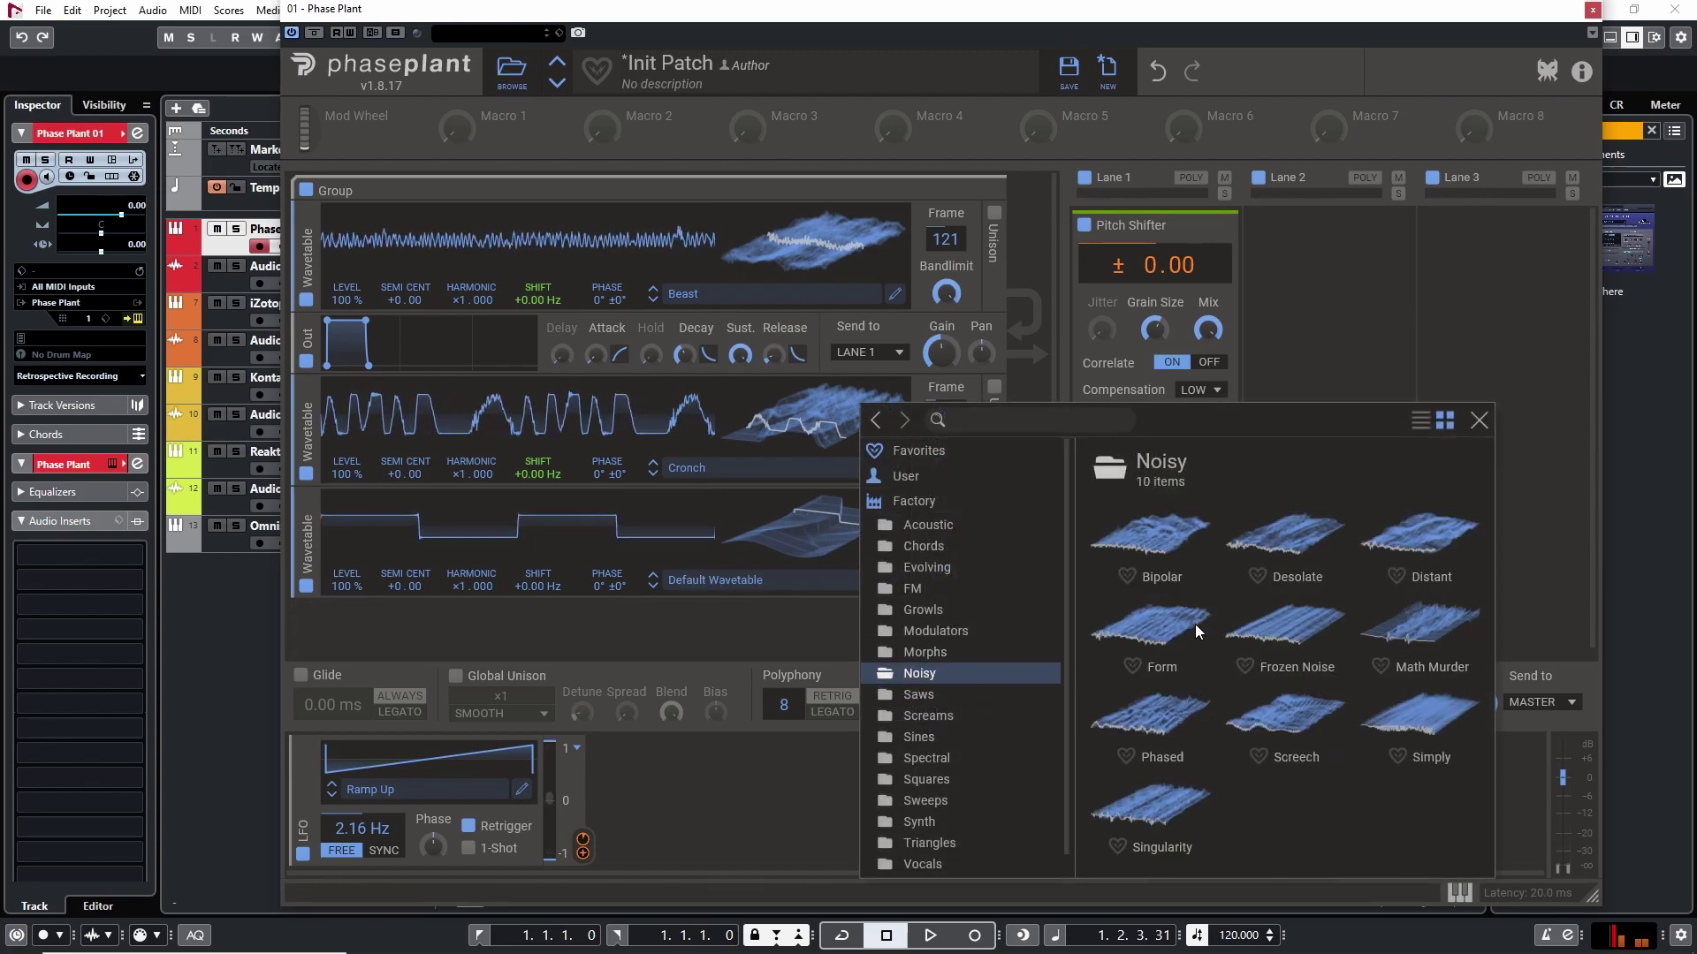
left_click(1260, 538)
left_click(823, 511)
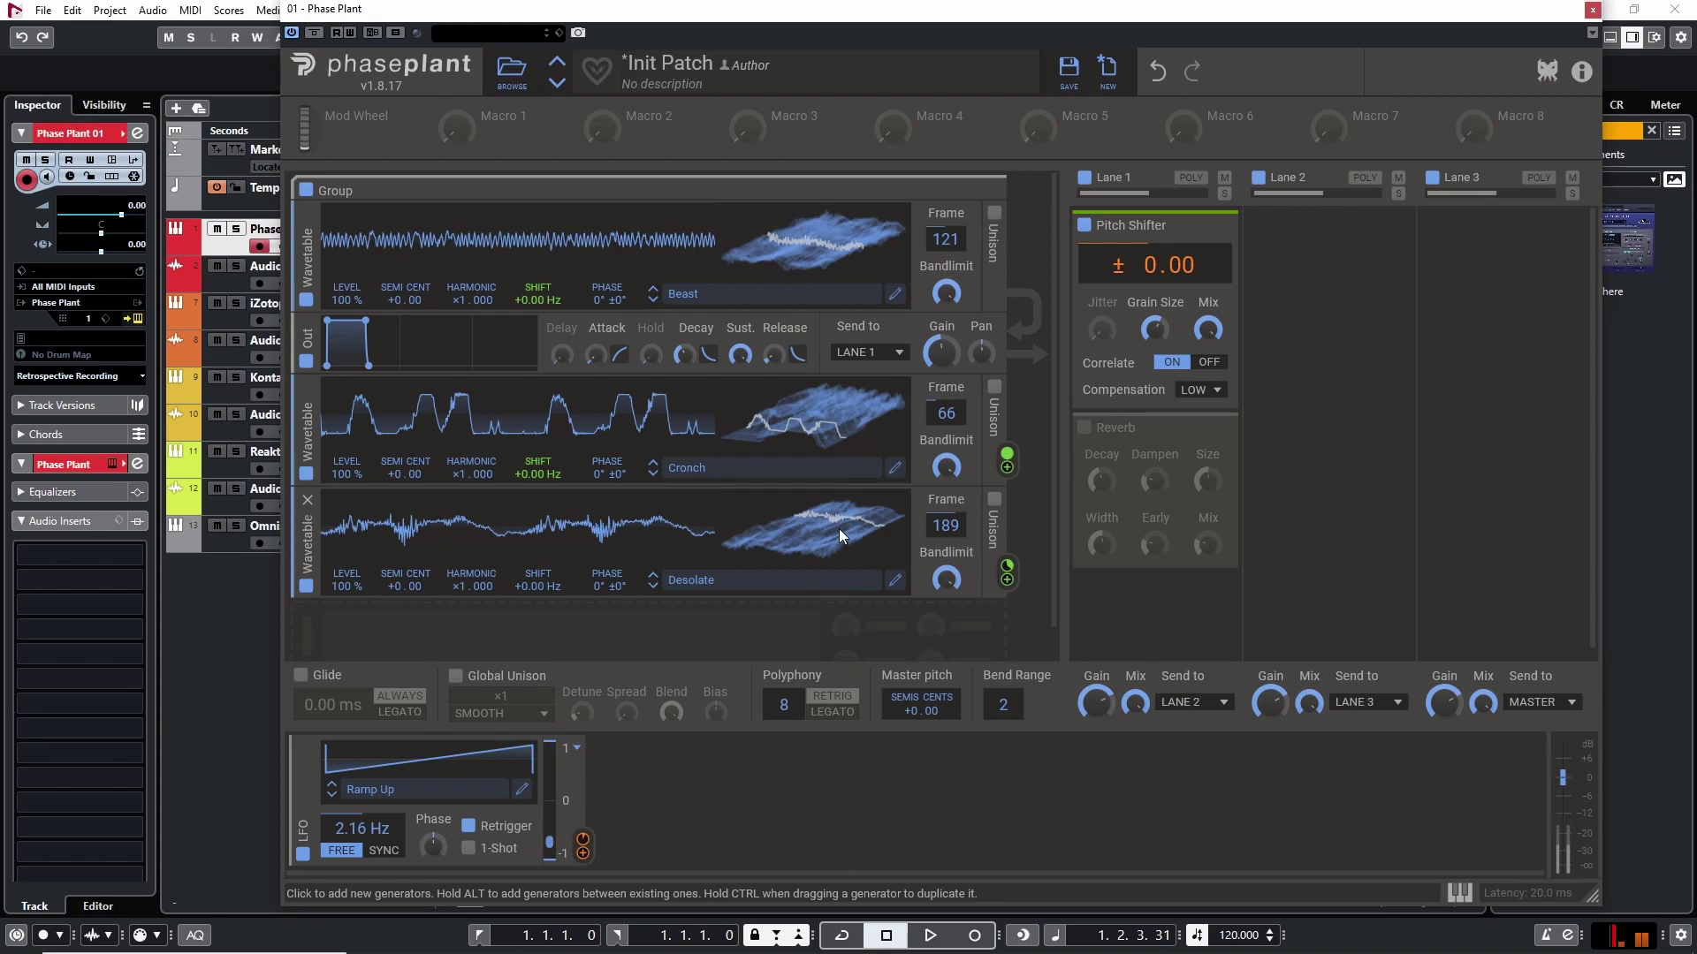
left_click_drag(946, 525, 946, 578)
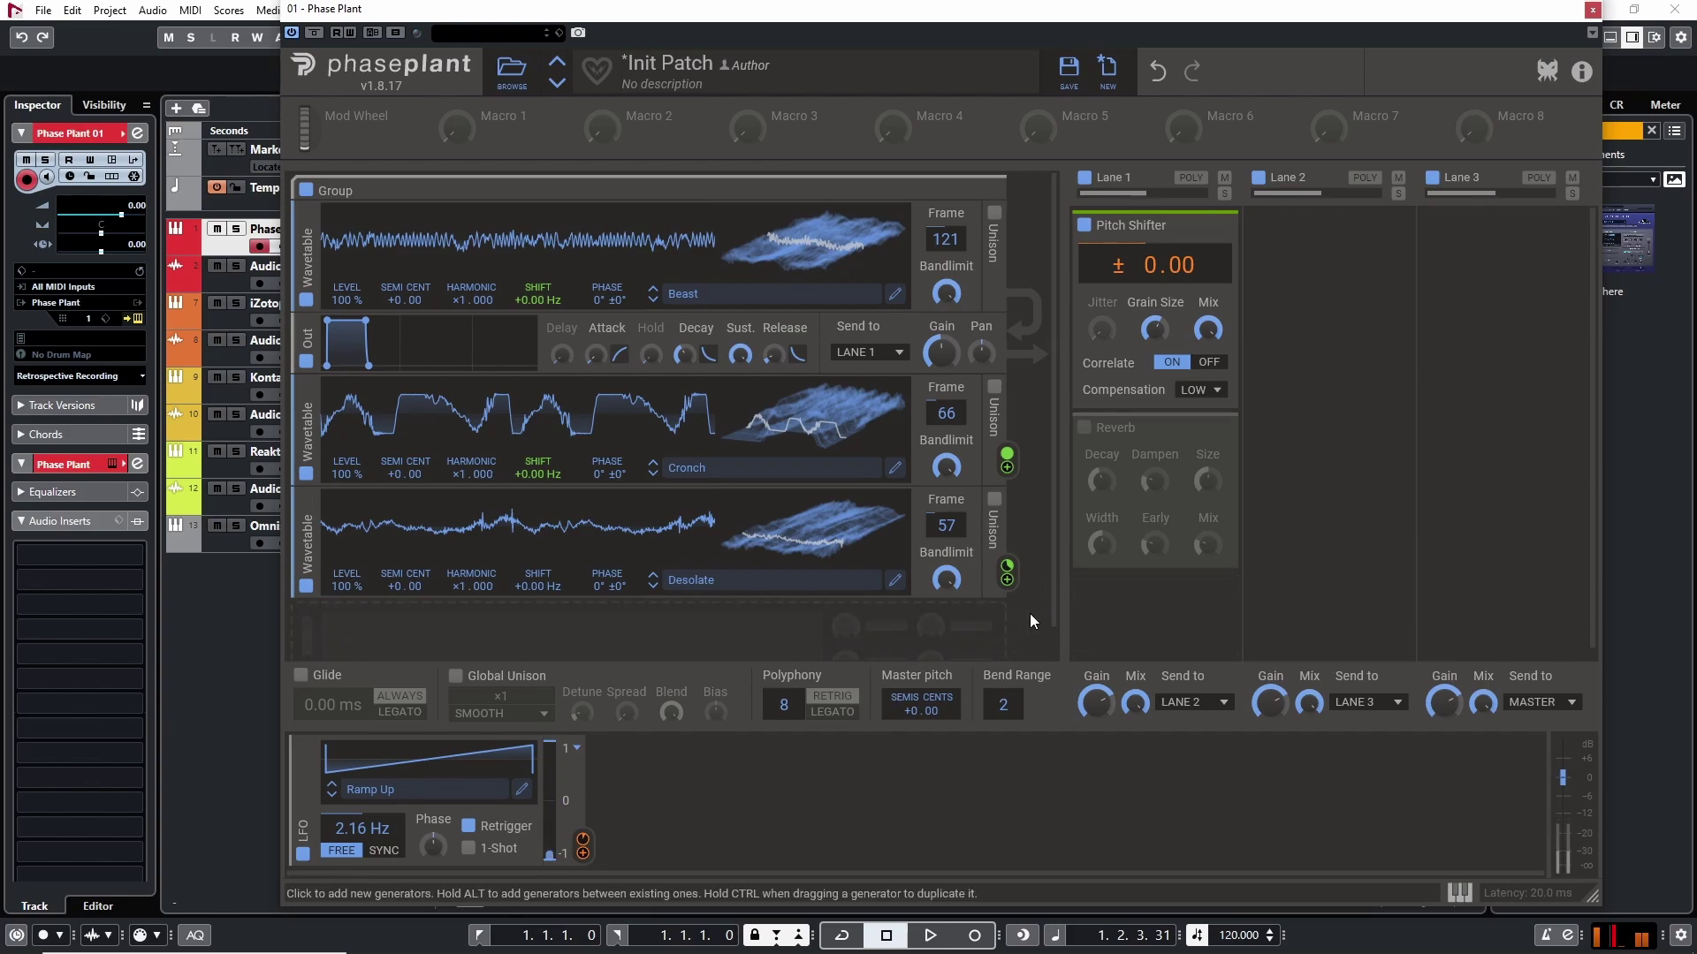
- Audition the wavetables following Desolate up to Math Murder in the third oscillator and settle on Form
left_click(653, 587)
left_click(653, 587)
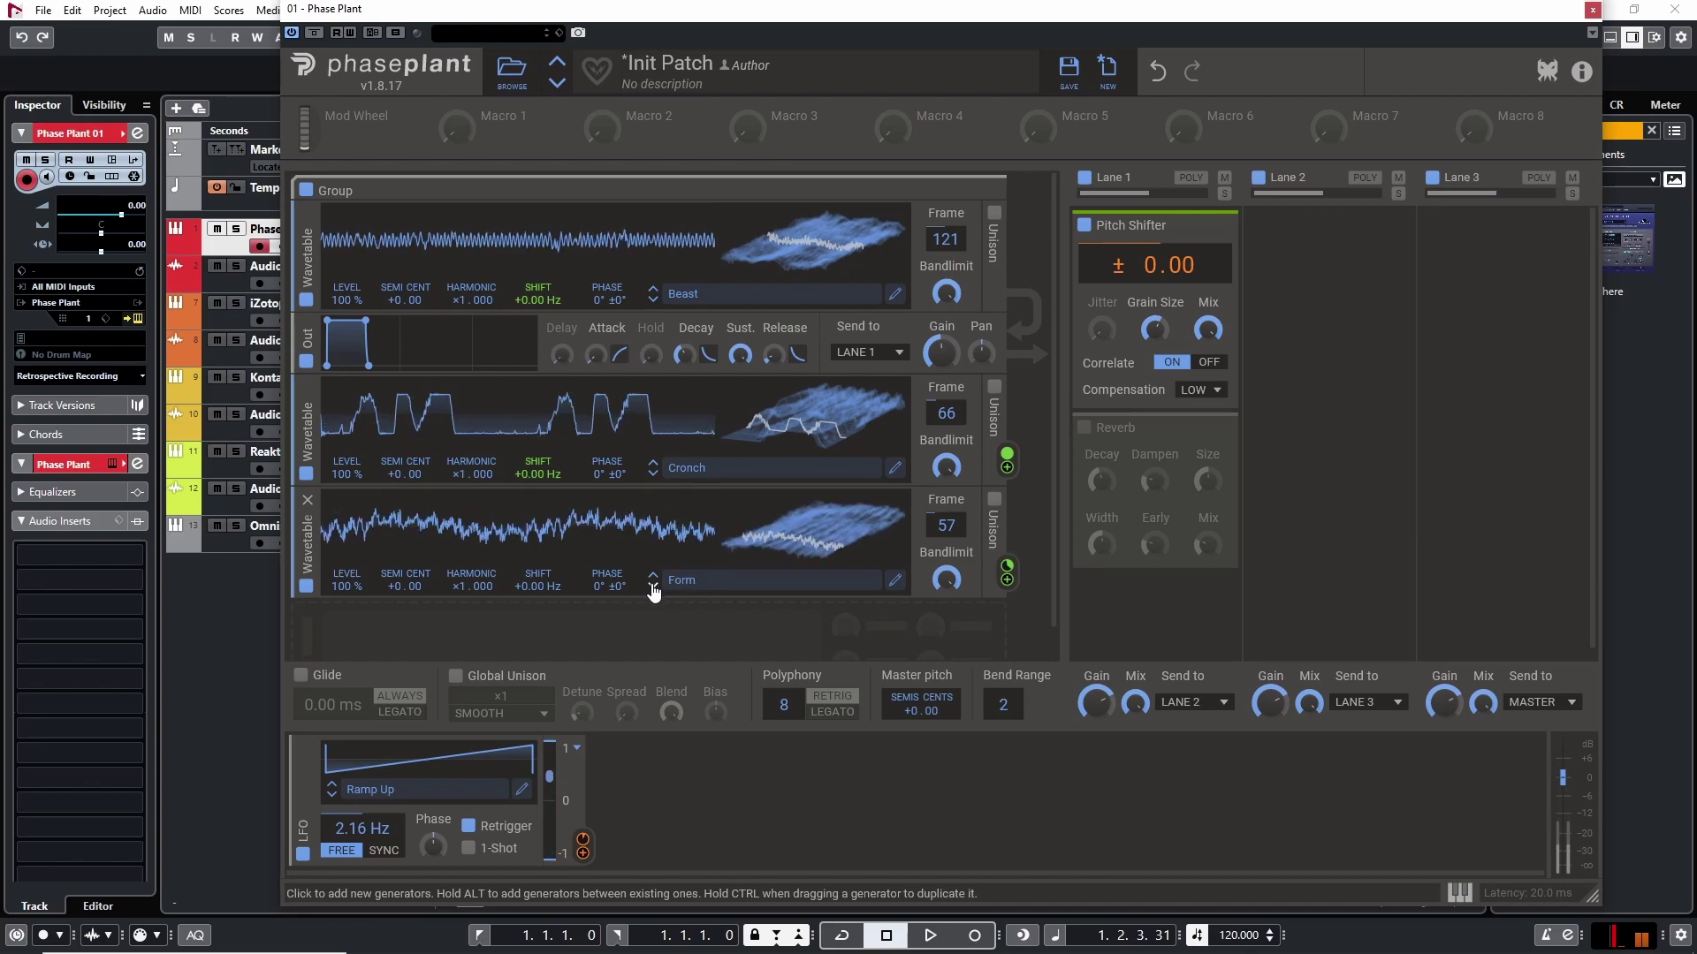
left_click(653, 587)
left_click(653, 587)
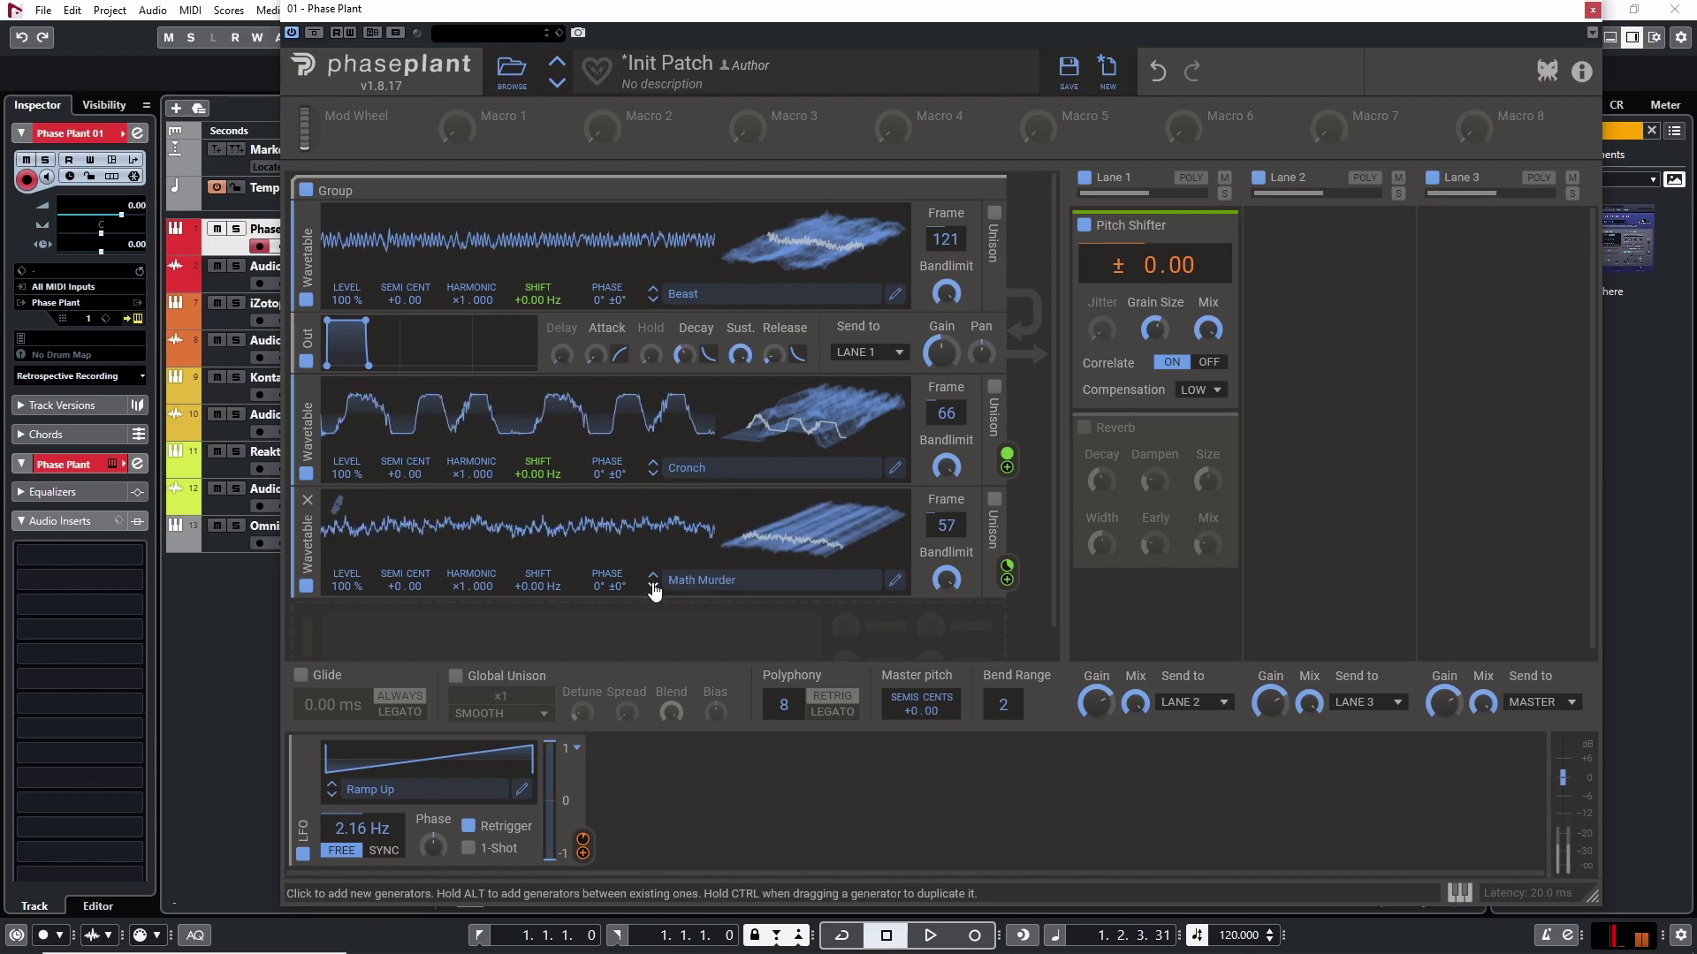
left_click(653, 576)
left_click(653, 576)
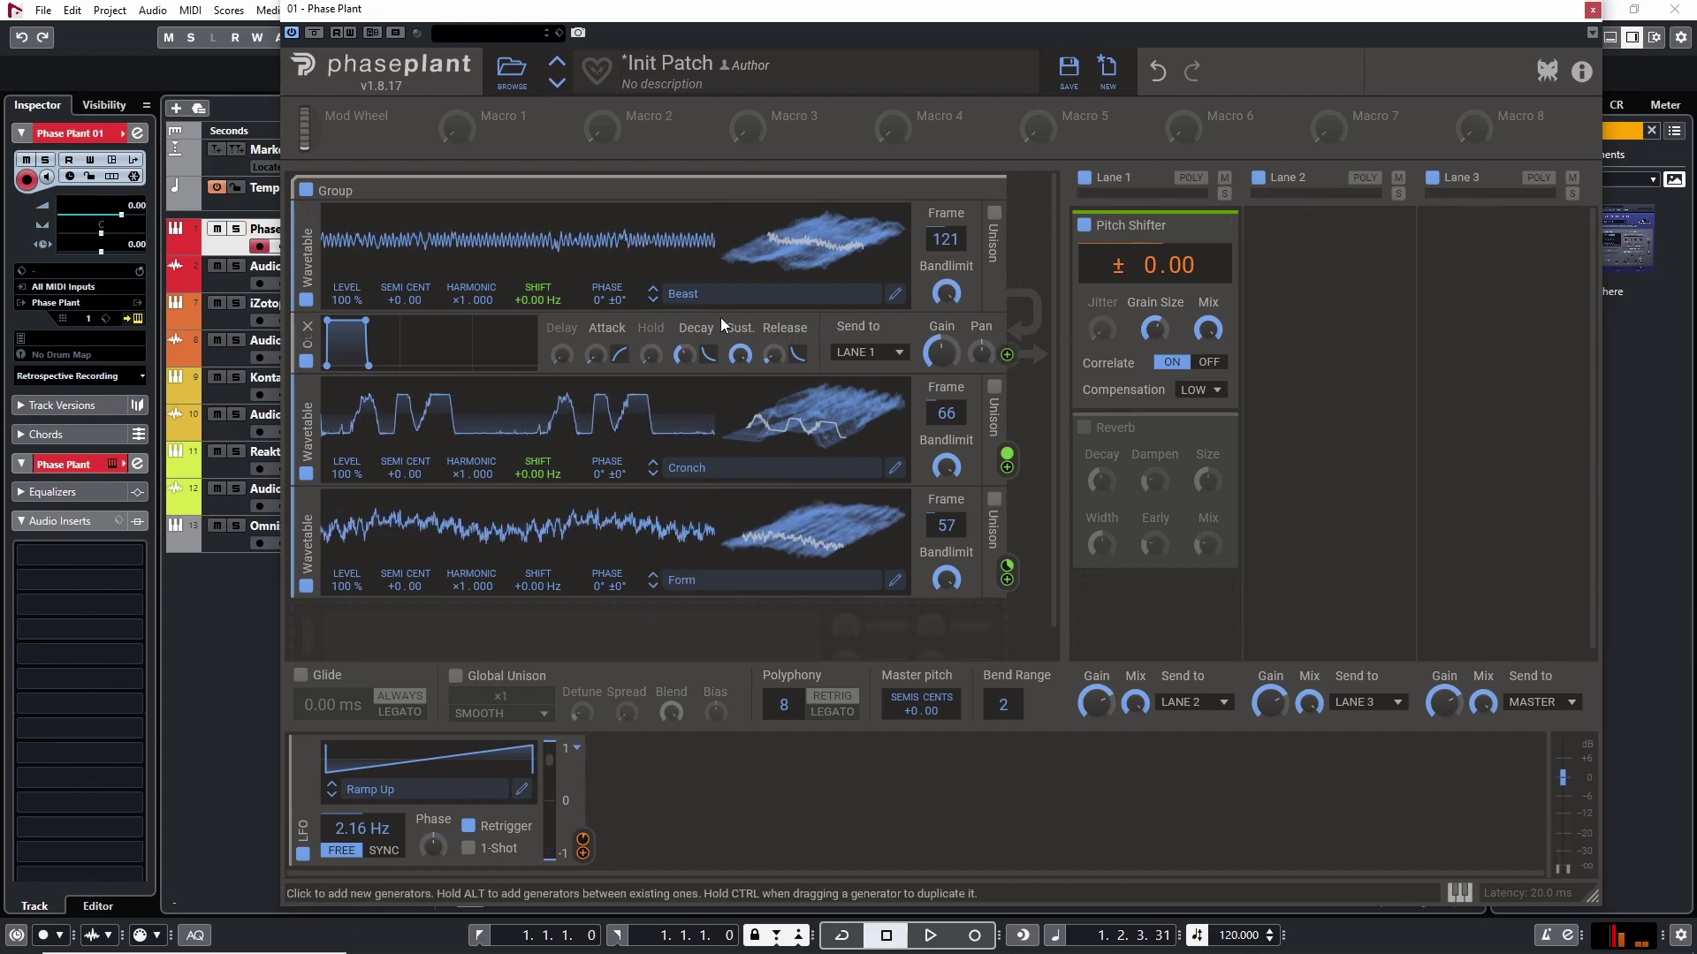
- Insert a Distortion between the Beast wavetable and the output, and set its drive to about 7.15 dB
key("alt")
left_click(648, 322)
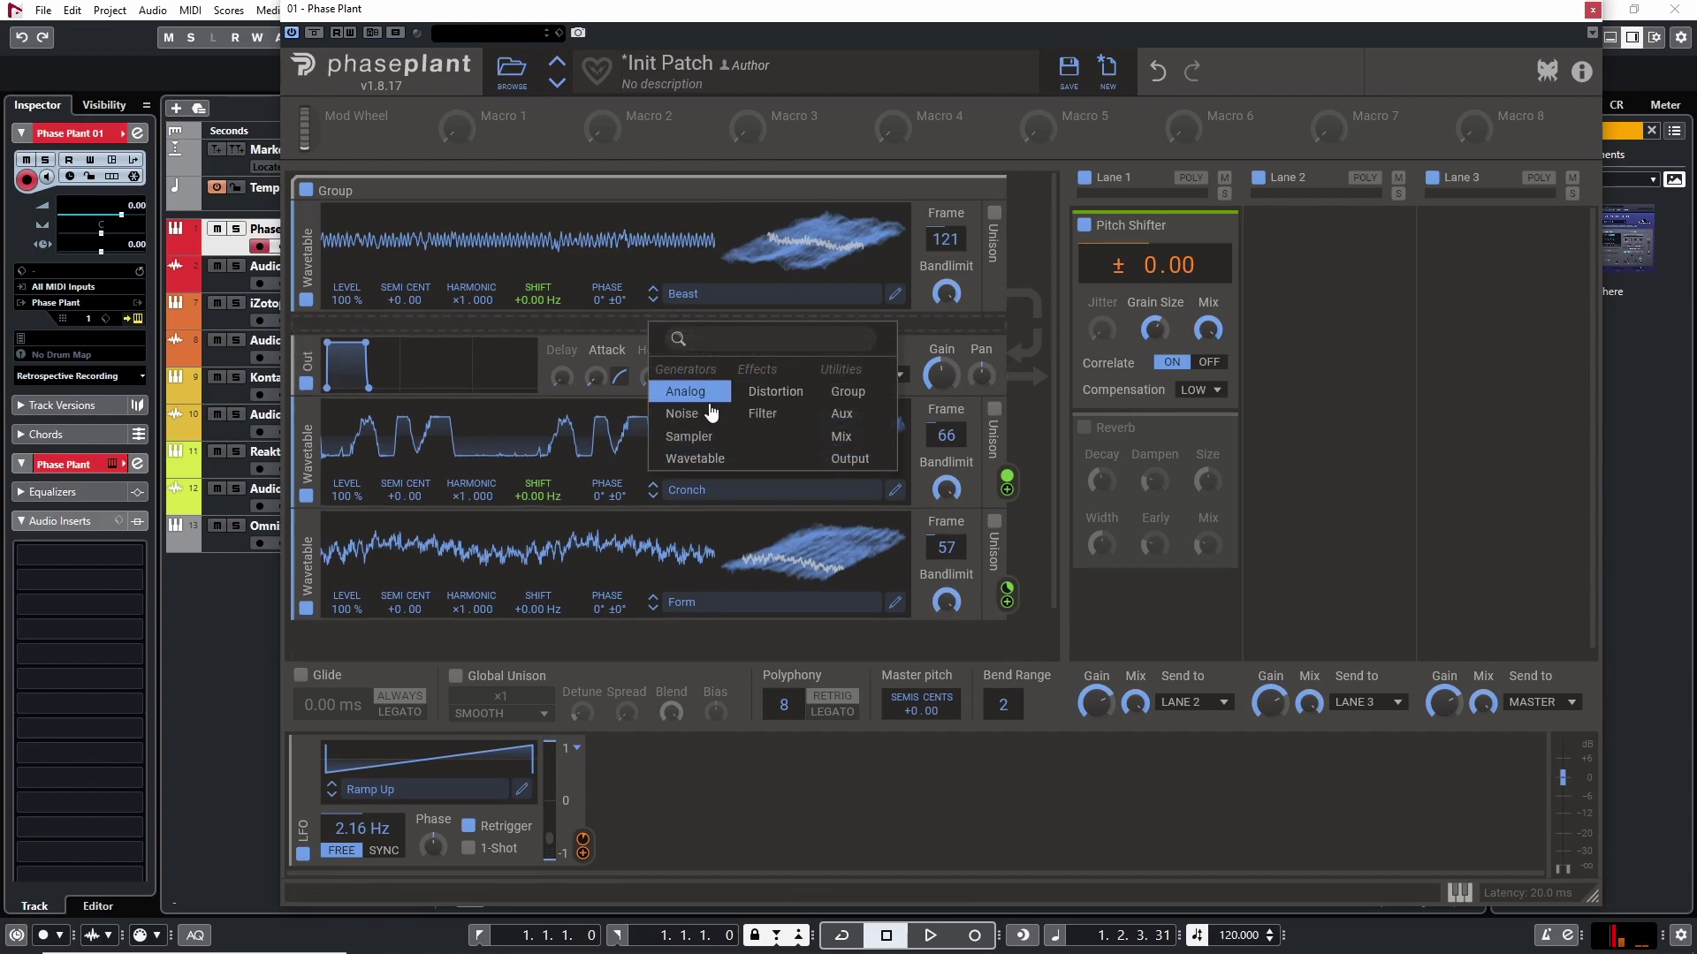
left_click(776, 390)
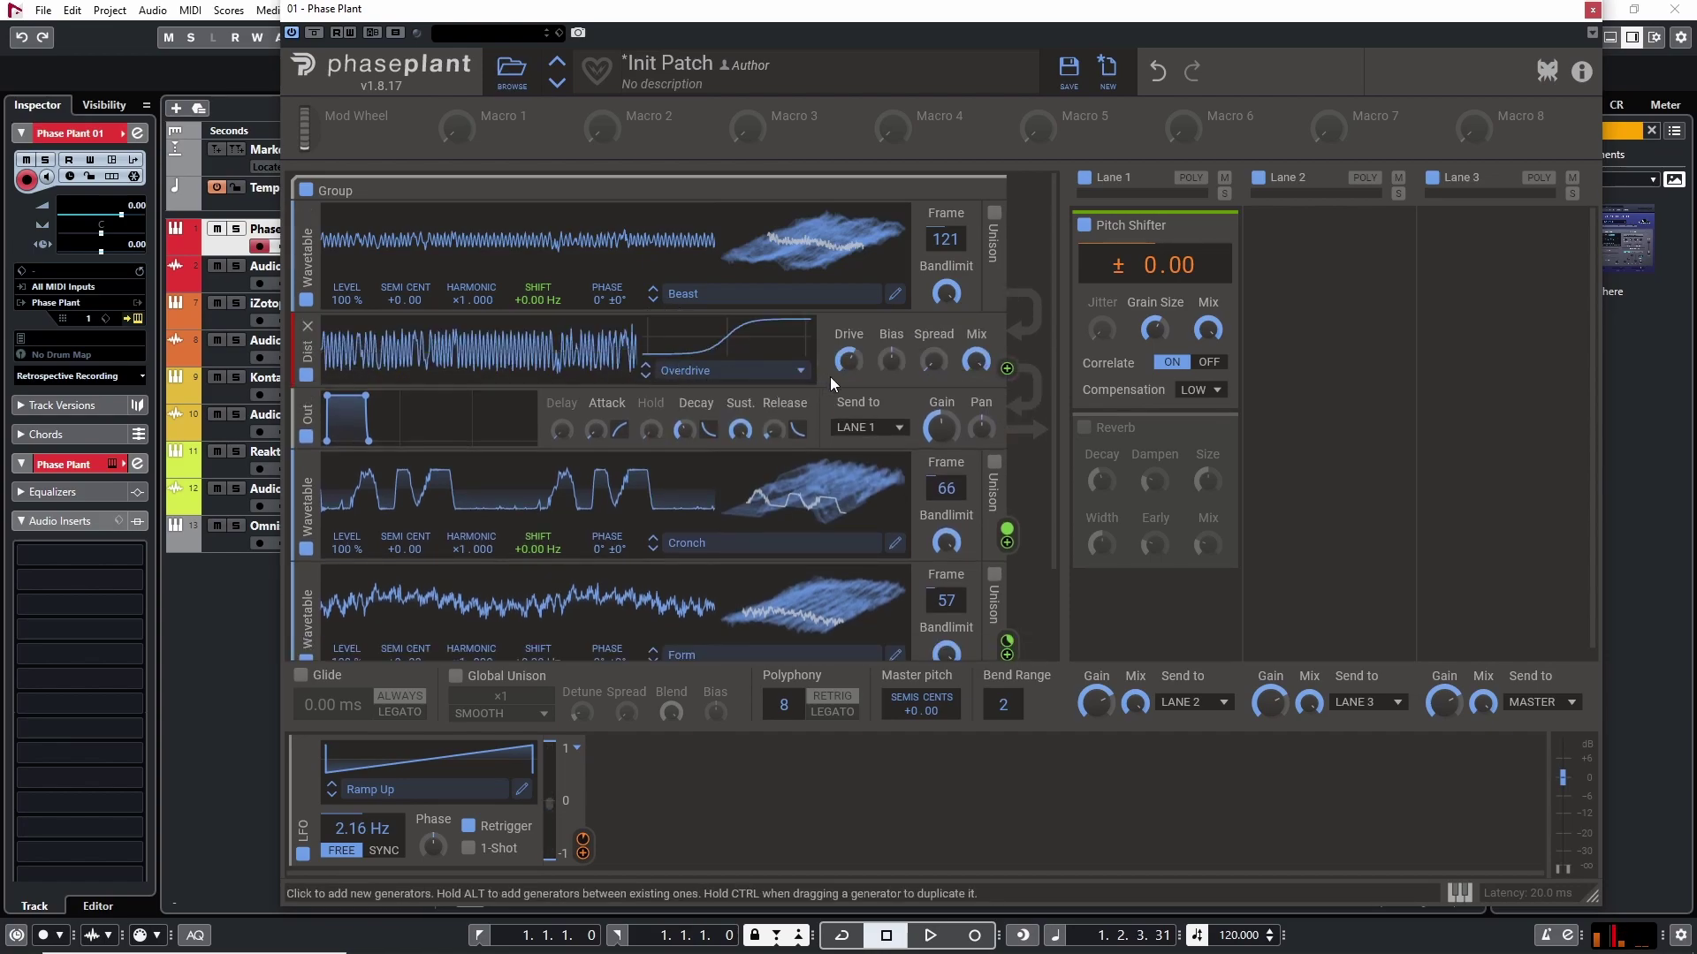
left_click_drag(844, 361, 844, 389)
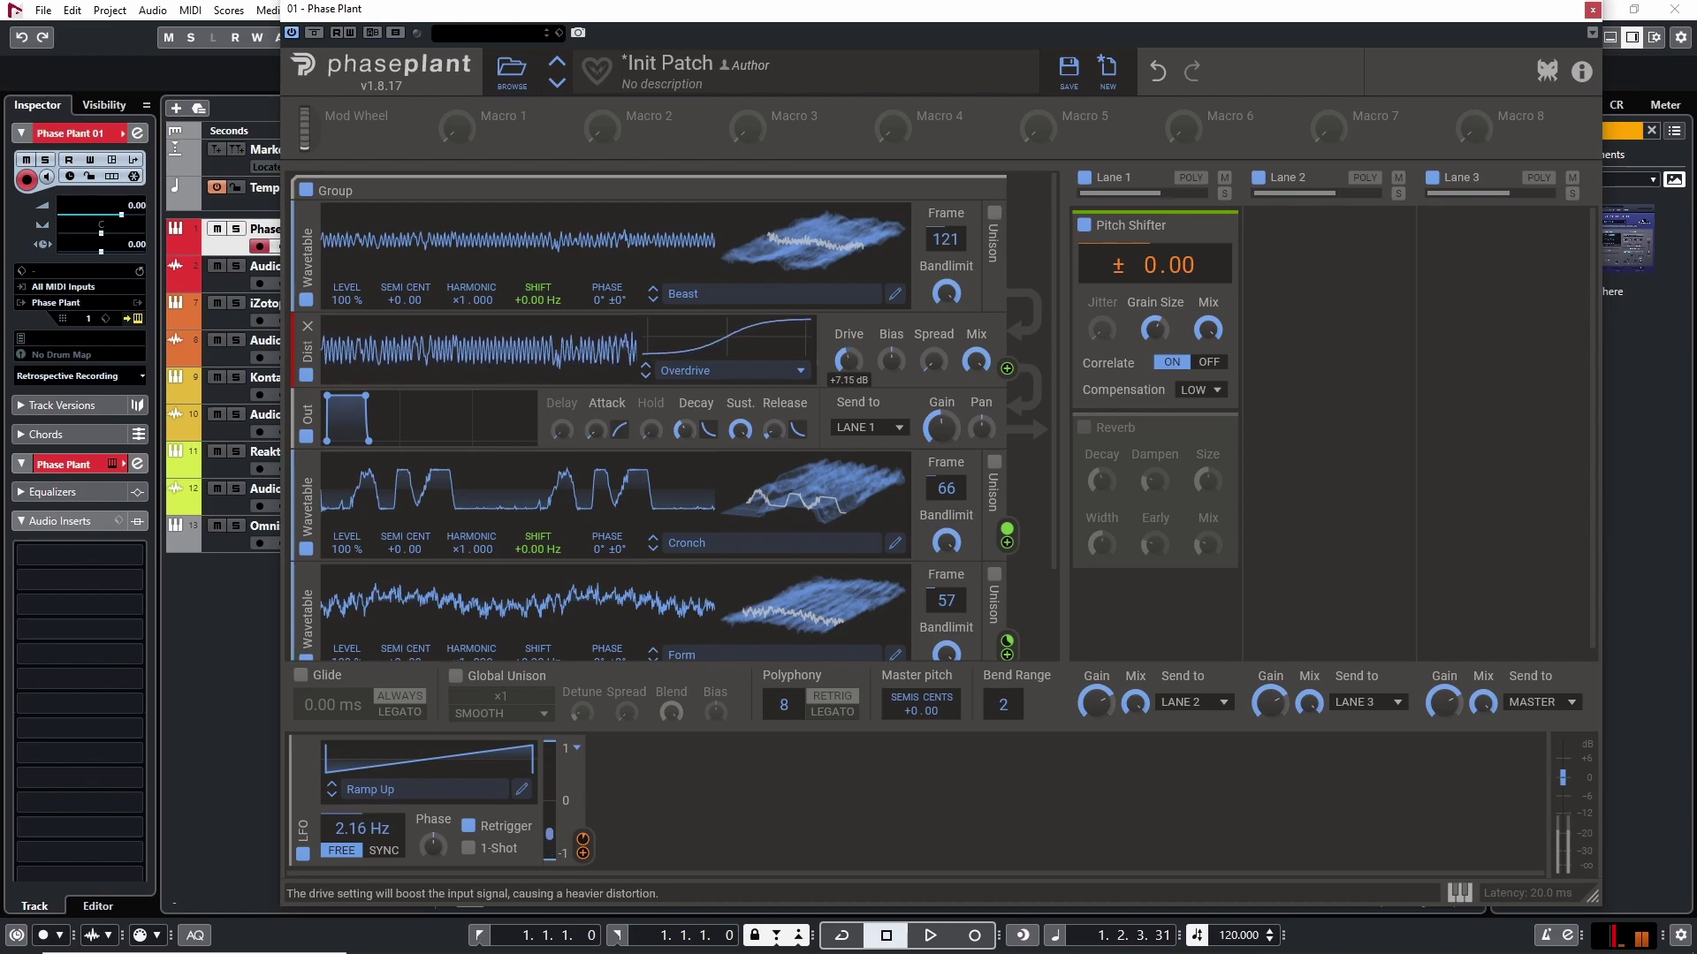
- Try the Hard clip distortion type, switch to Quantize, and adjust the drive, bias and spread
left_click(799, 372)
left_click(777, 459)
left_click(803, 375)
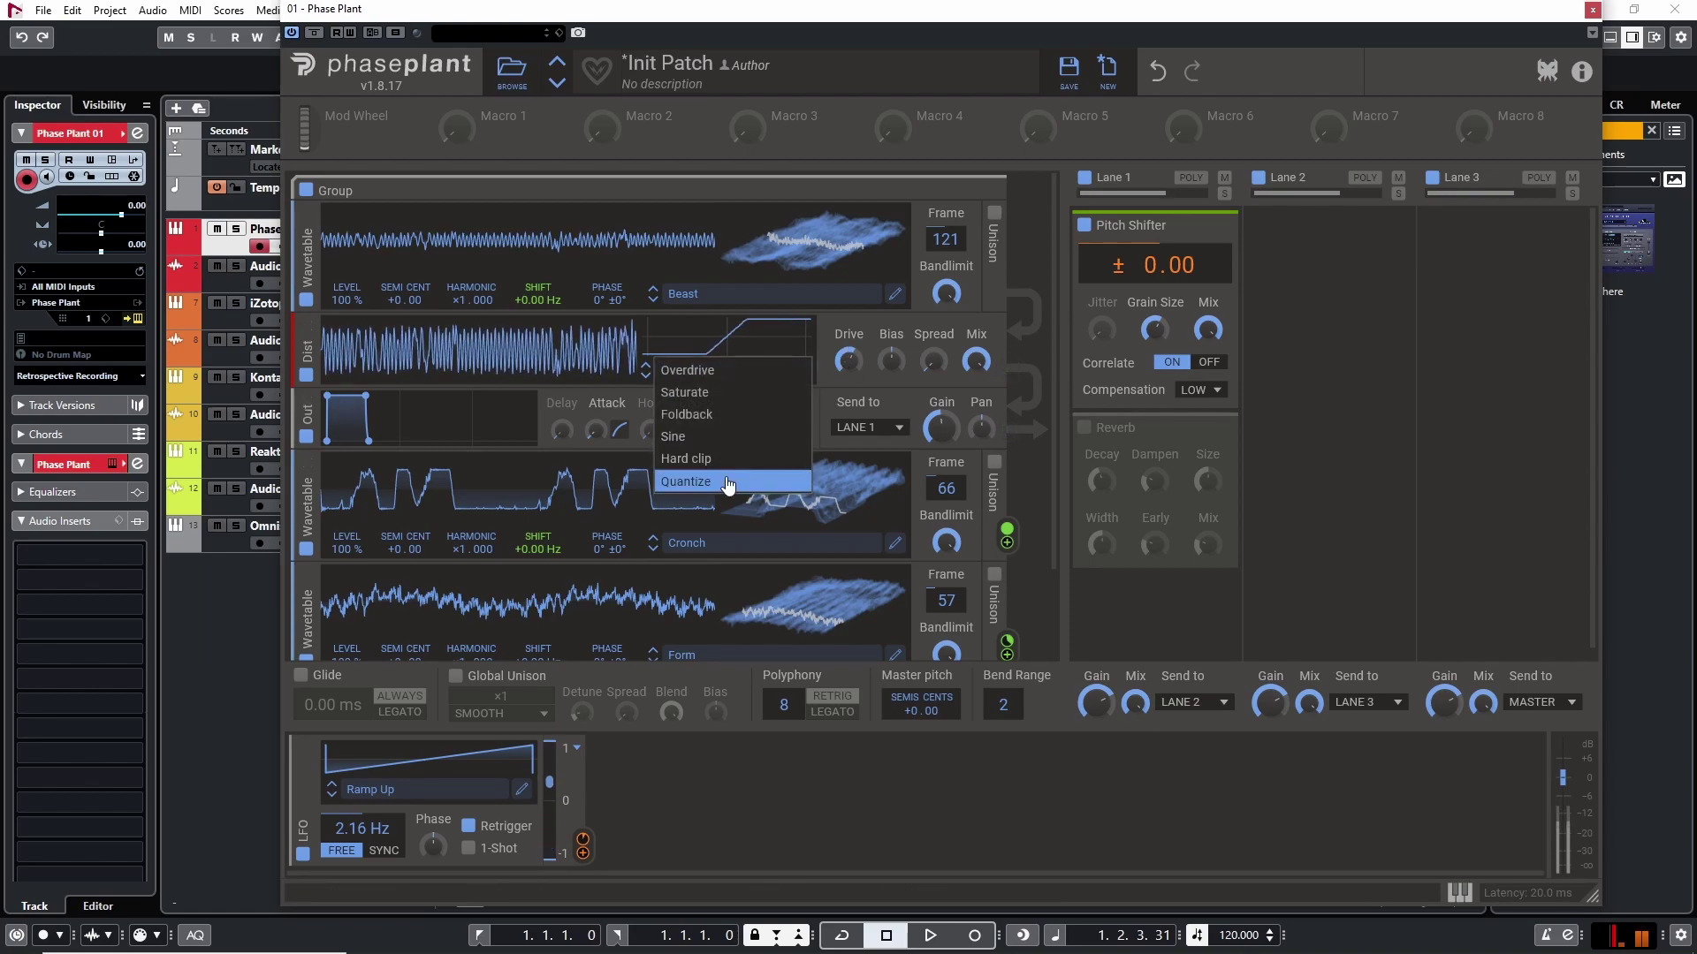
left_click(724, 480)
left_click_drag(849, 357, 933, 309)
left_click_drag(849, 361, 848, 381)
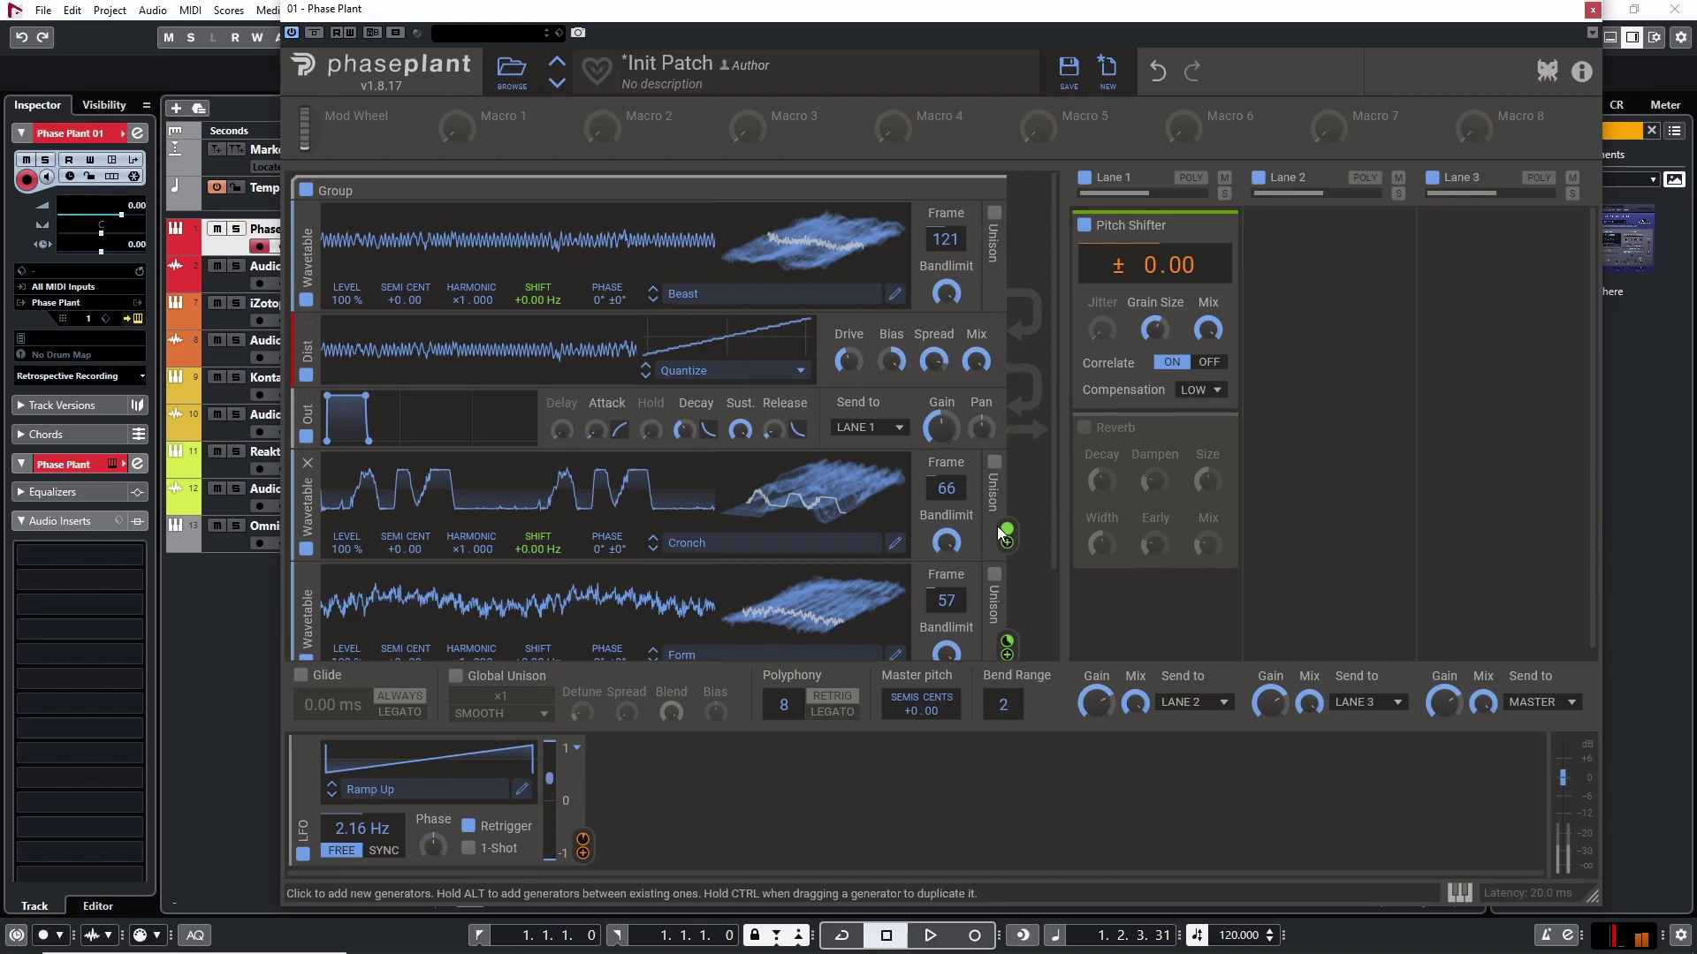
- Set the Cronch wavetable's shift to +349 Hz
scroll(665, 477, "down", 2)
left_click_drag(541, 445, 526, 367)
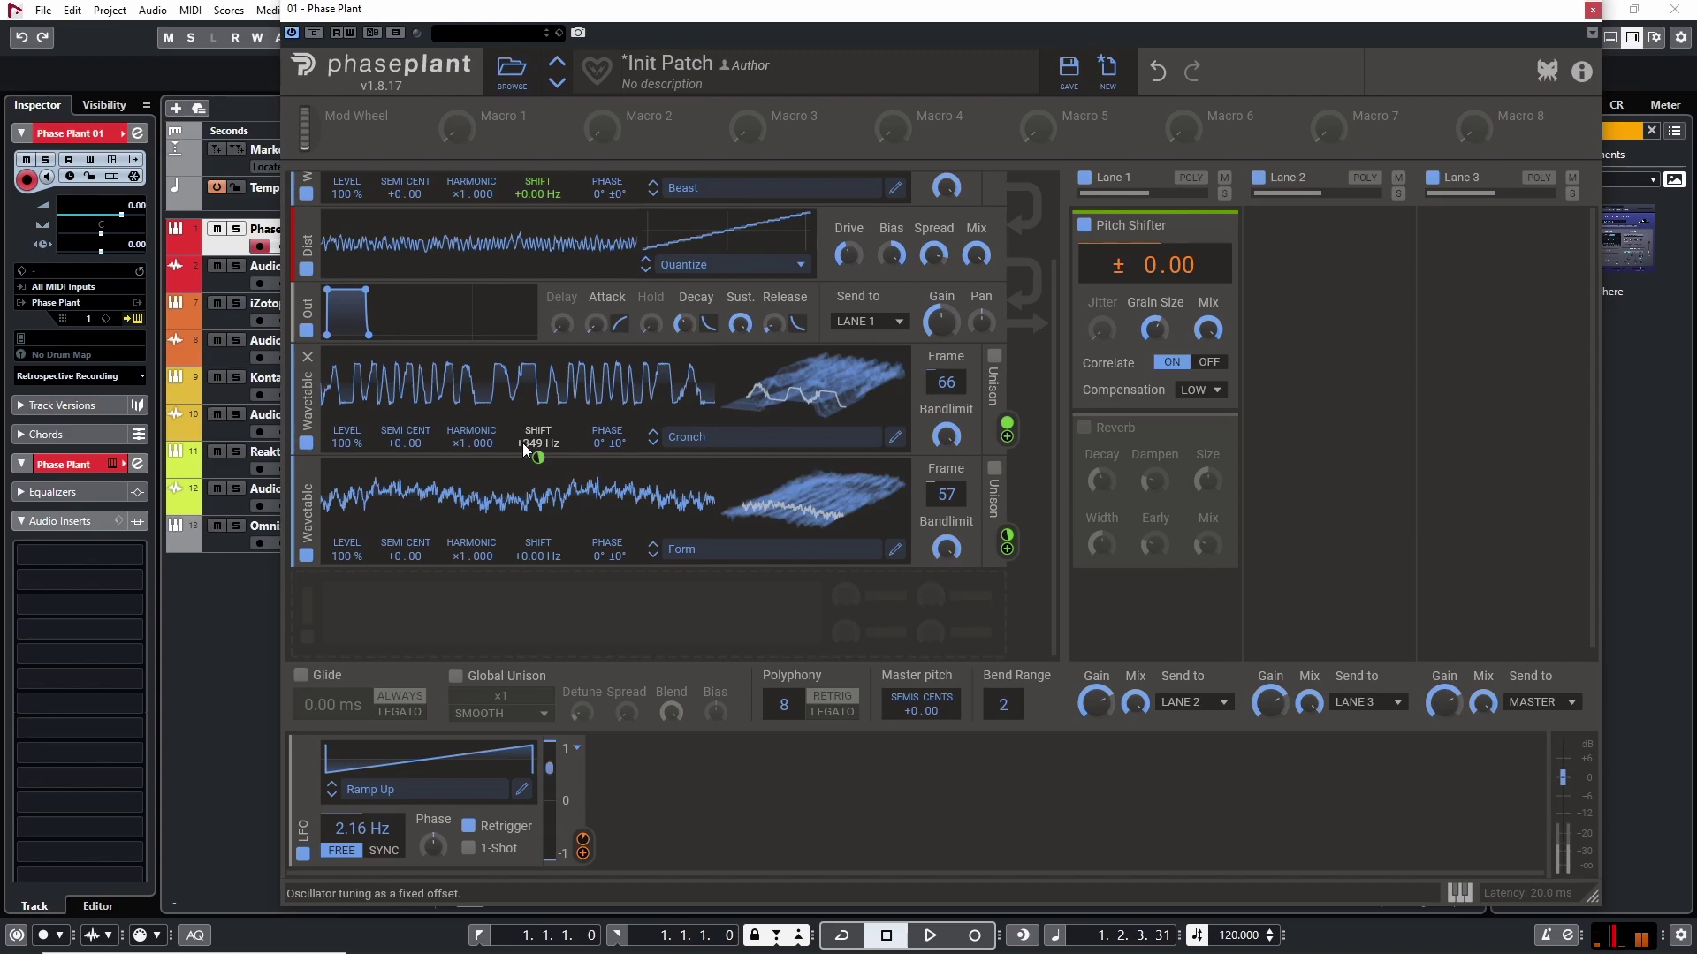
scroll(687, 580, "up", 3)
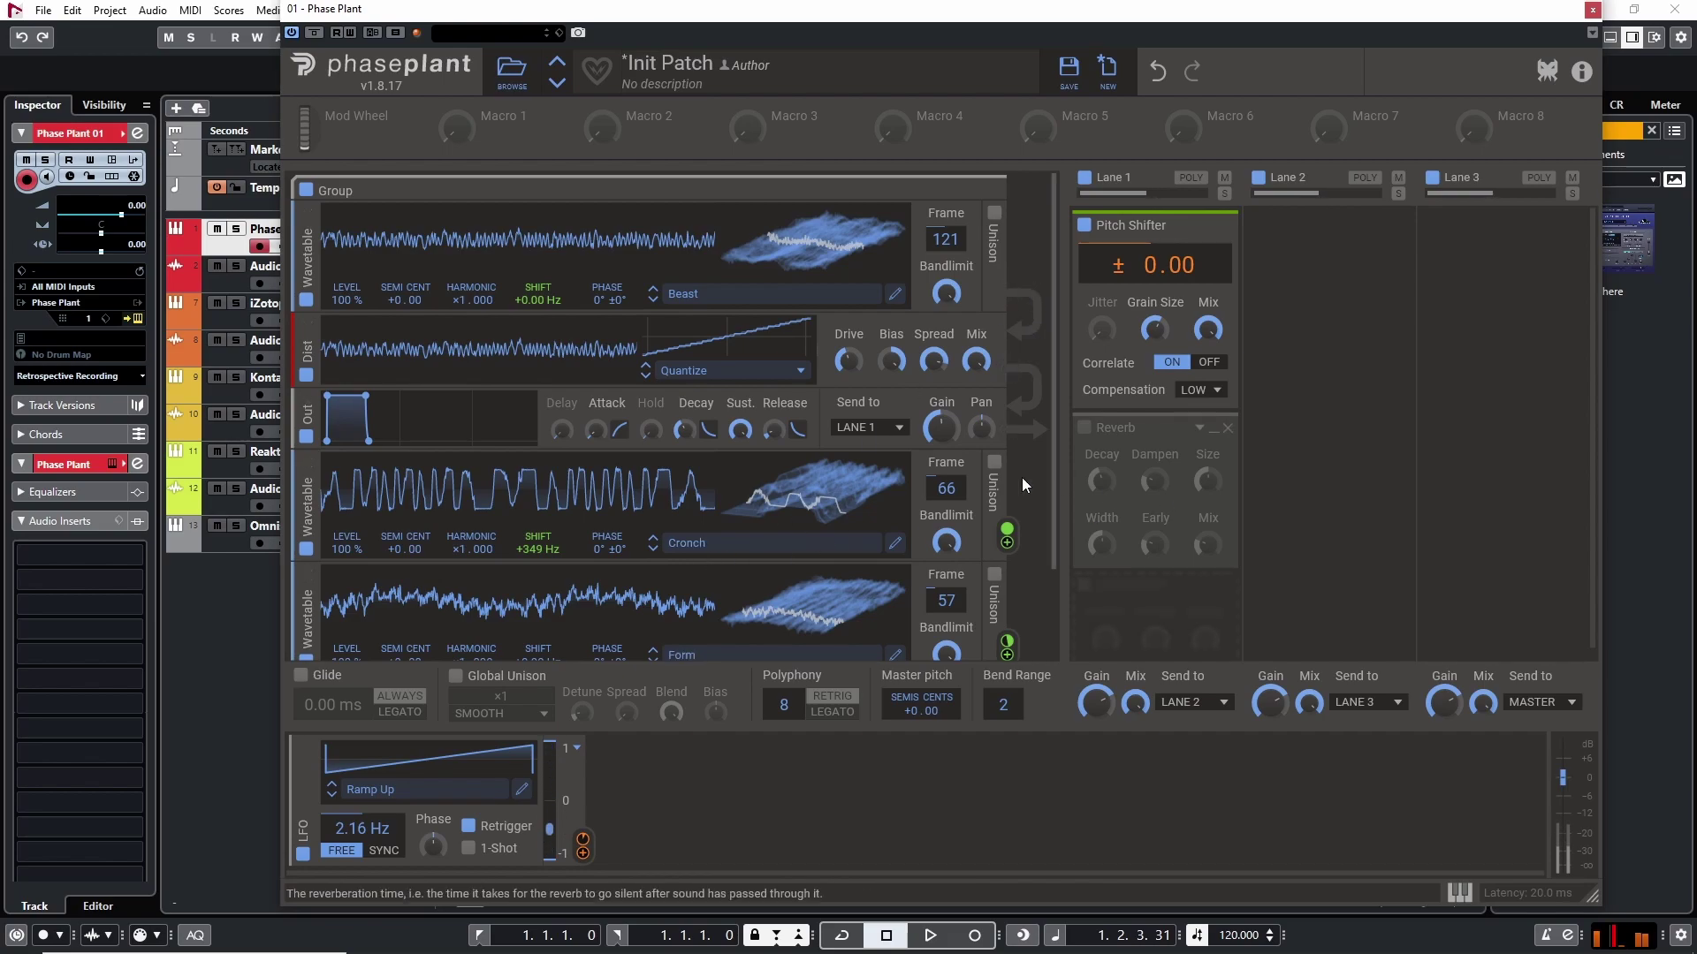
- Change the LFO shape to Square from the Classic folder
scroll(619, 574, "down", 3)
left_click(372, 800)
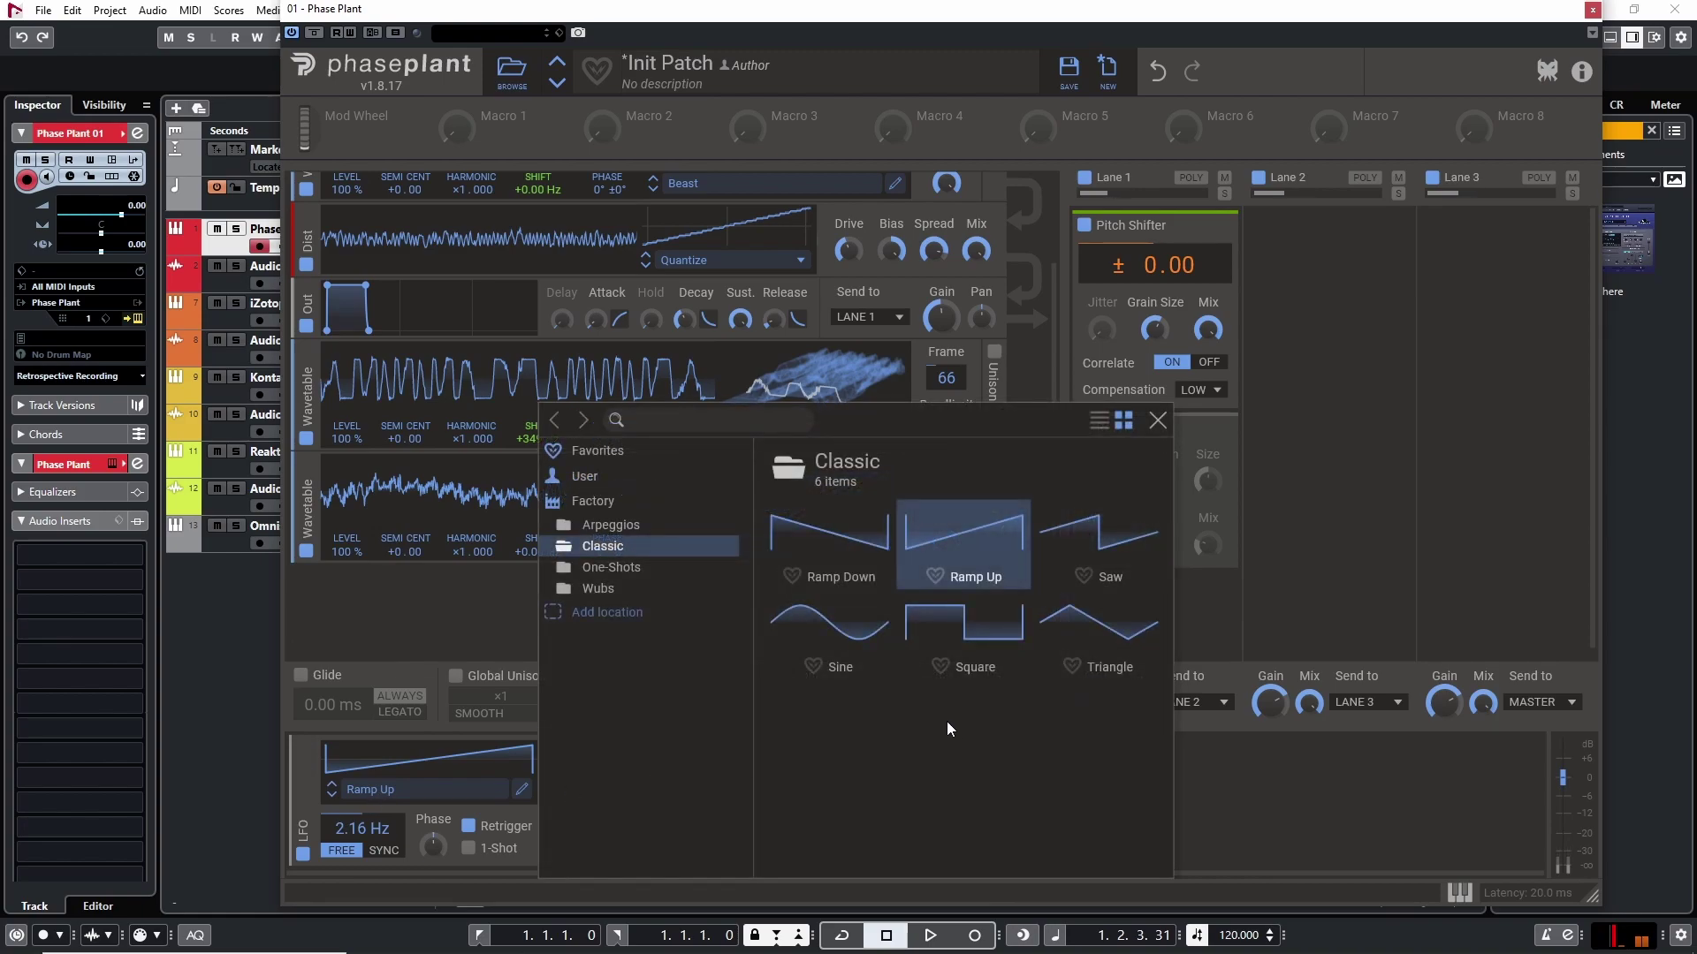
left_click(988, 623)
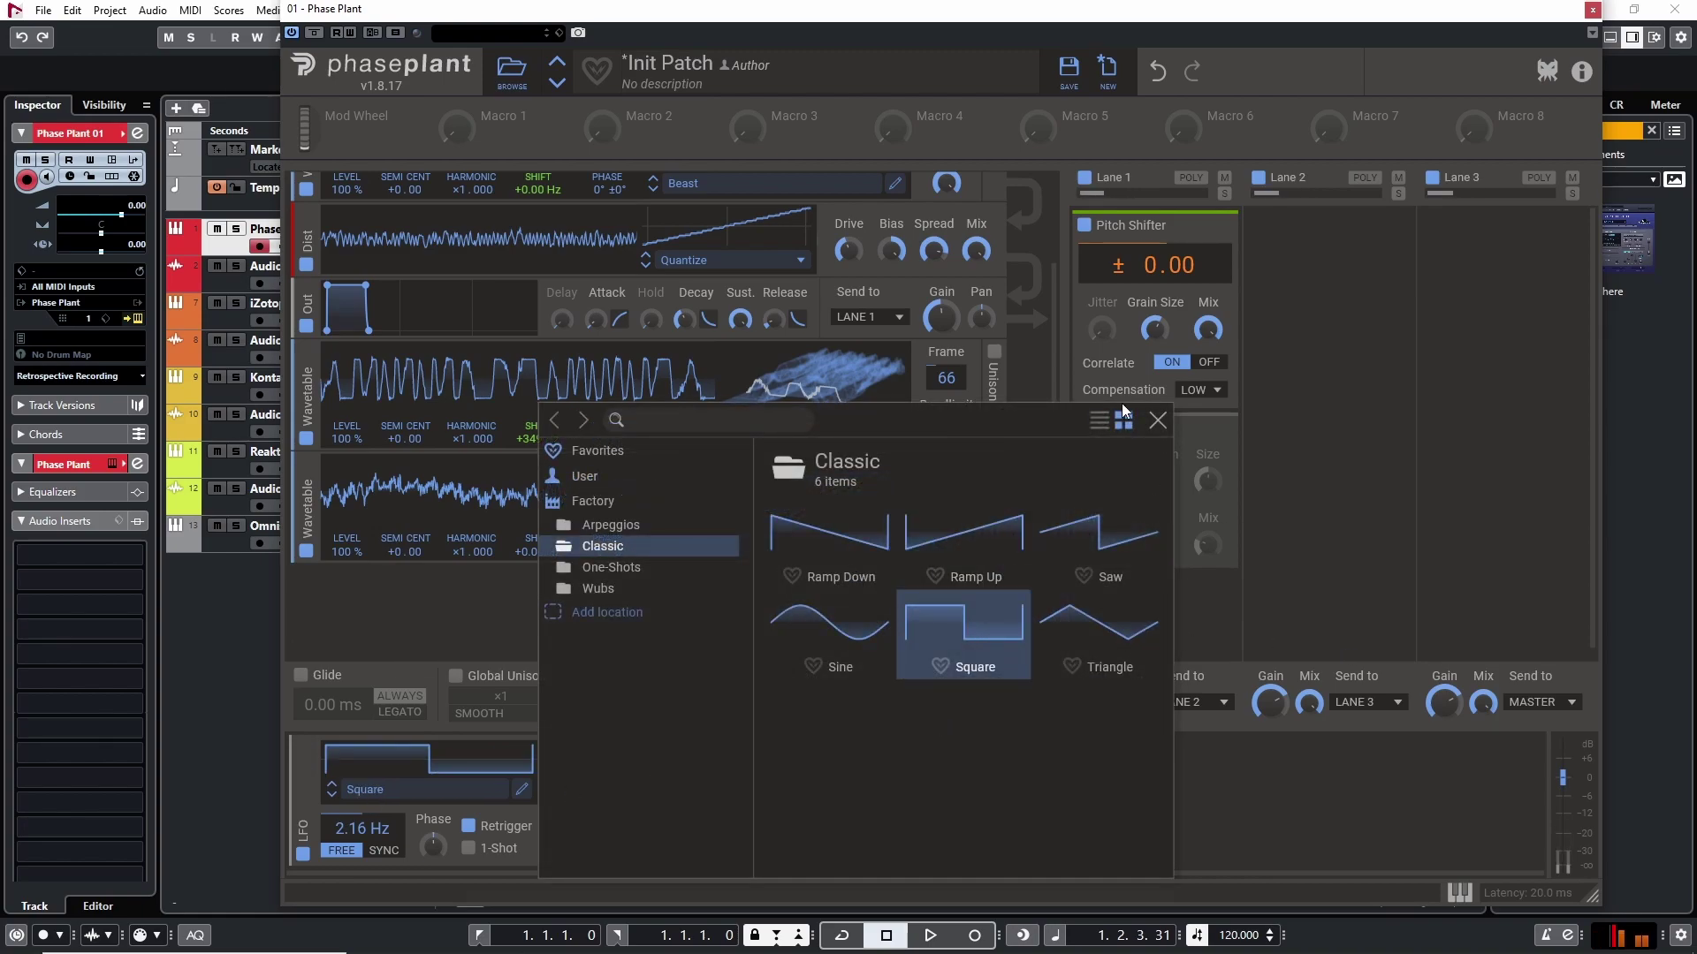
left_click(1156, 420)
- Reload the factory Init Patch to start a new sound
left_click(511, 73)
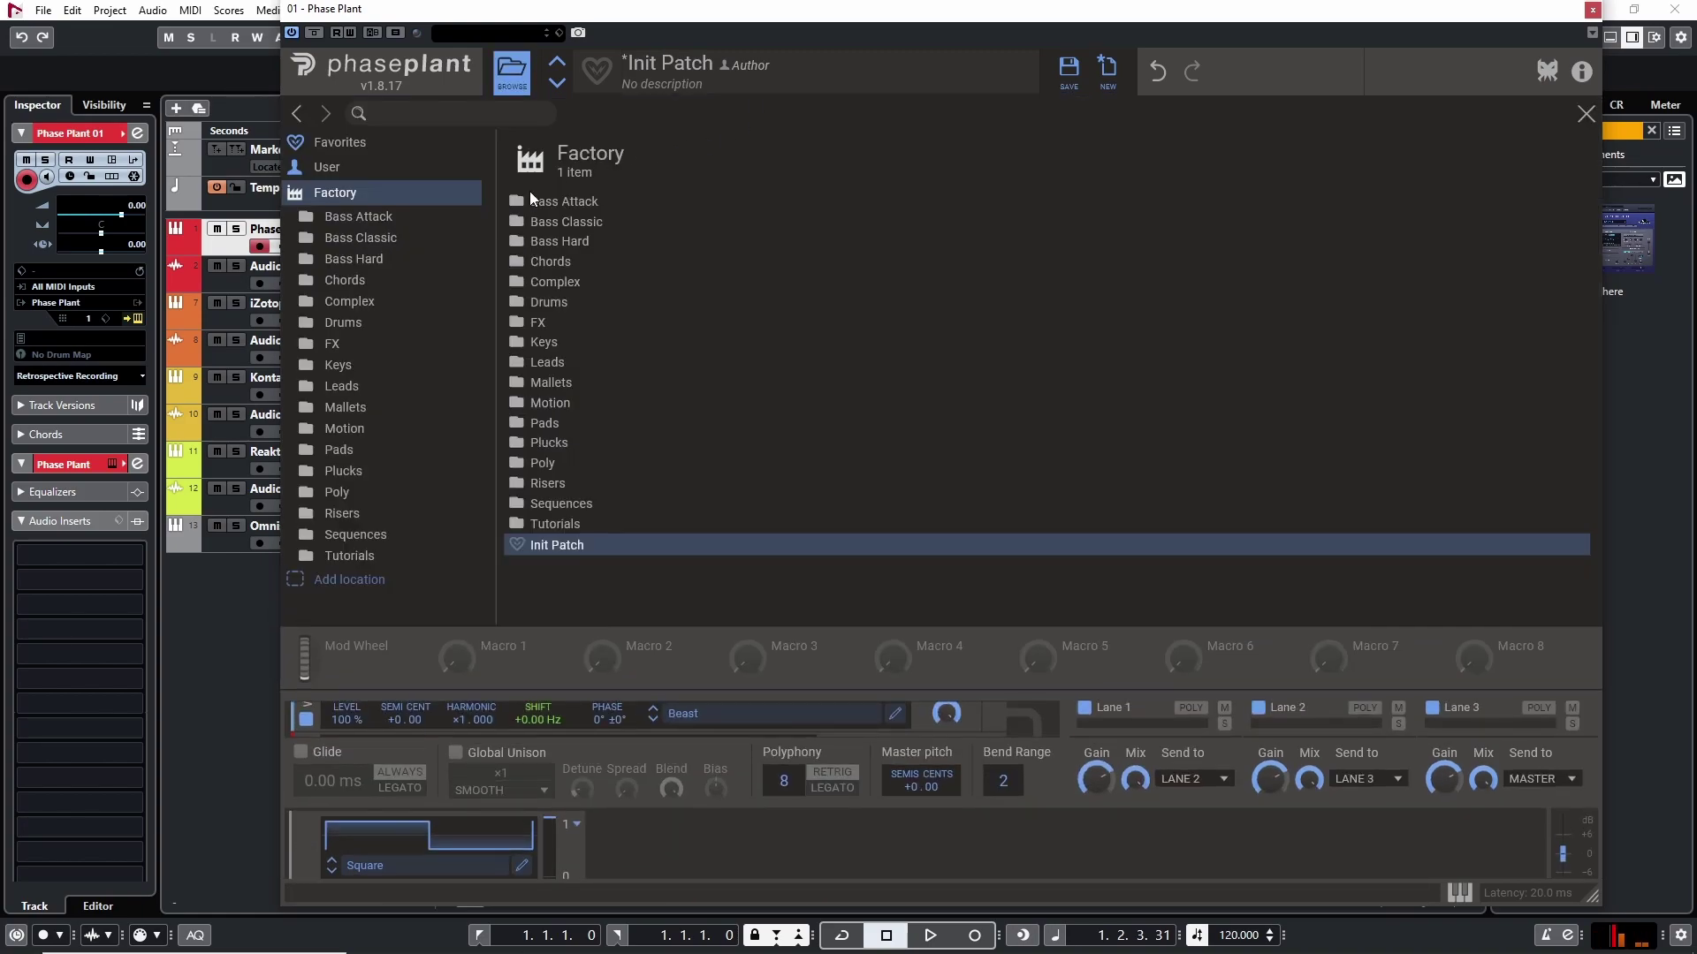
double_click(548, 546)
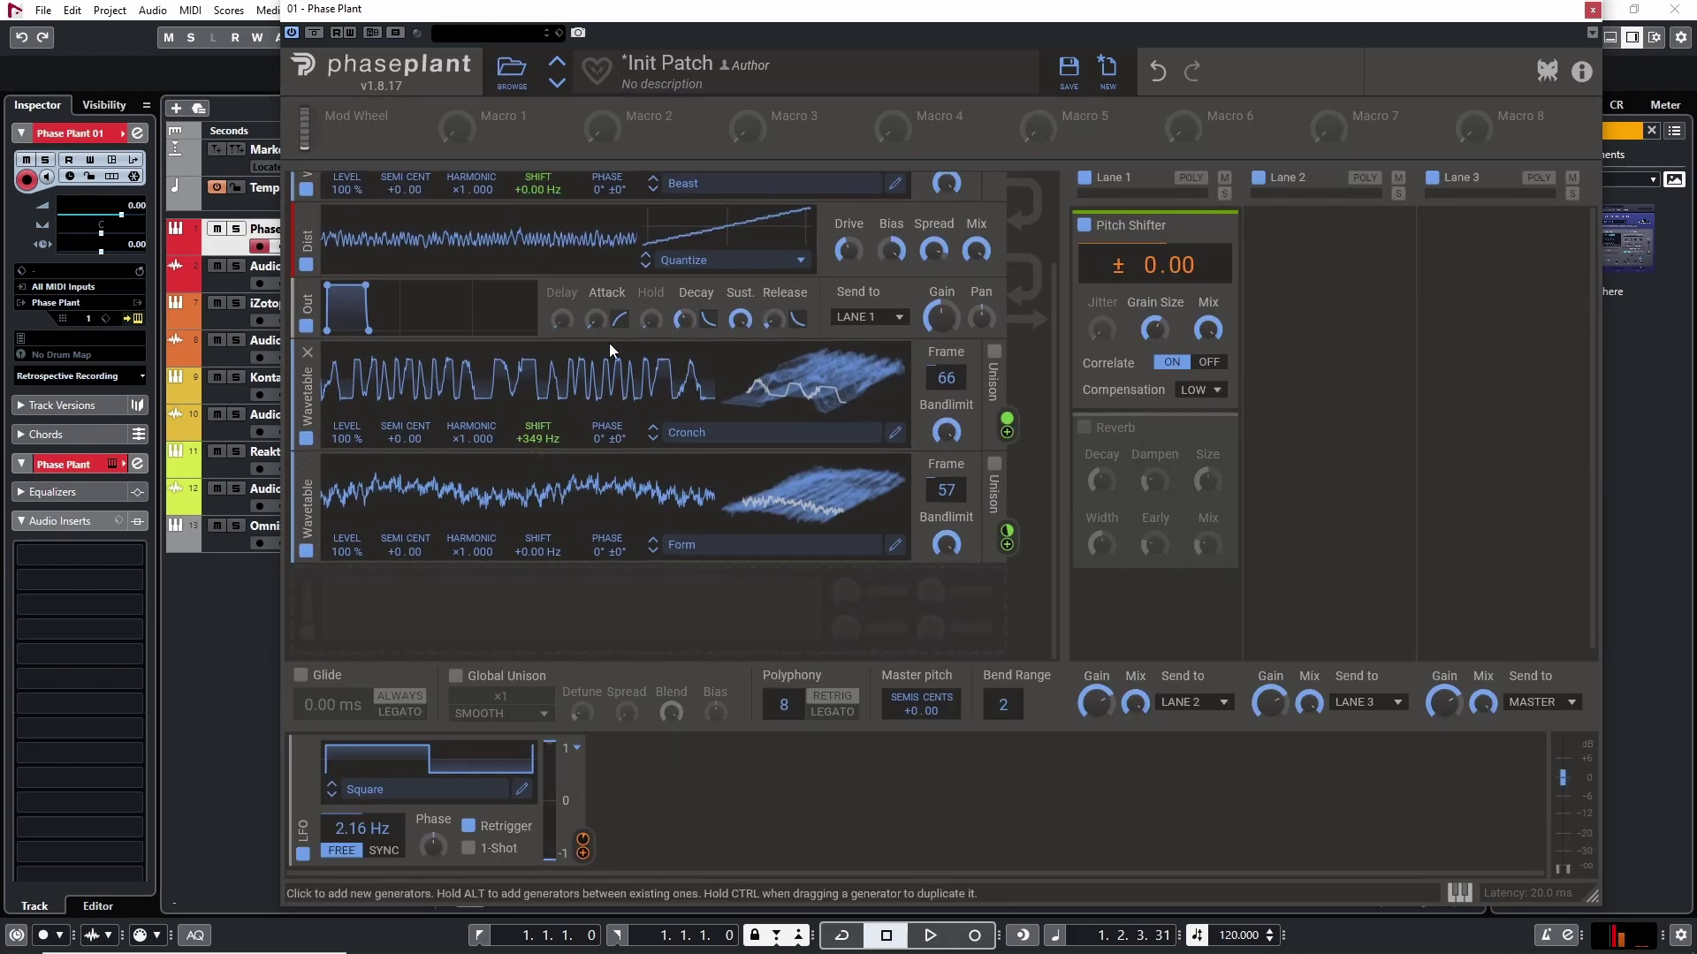
left_click(505, 77)
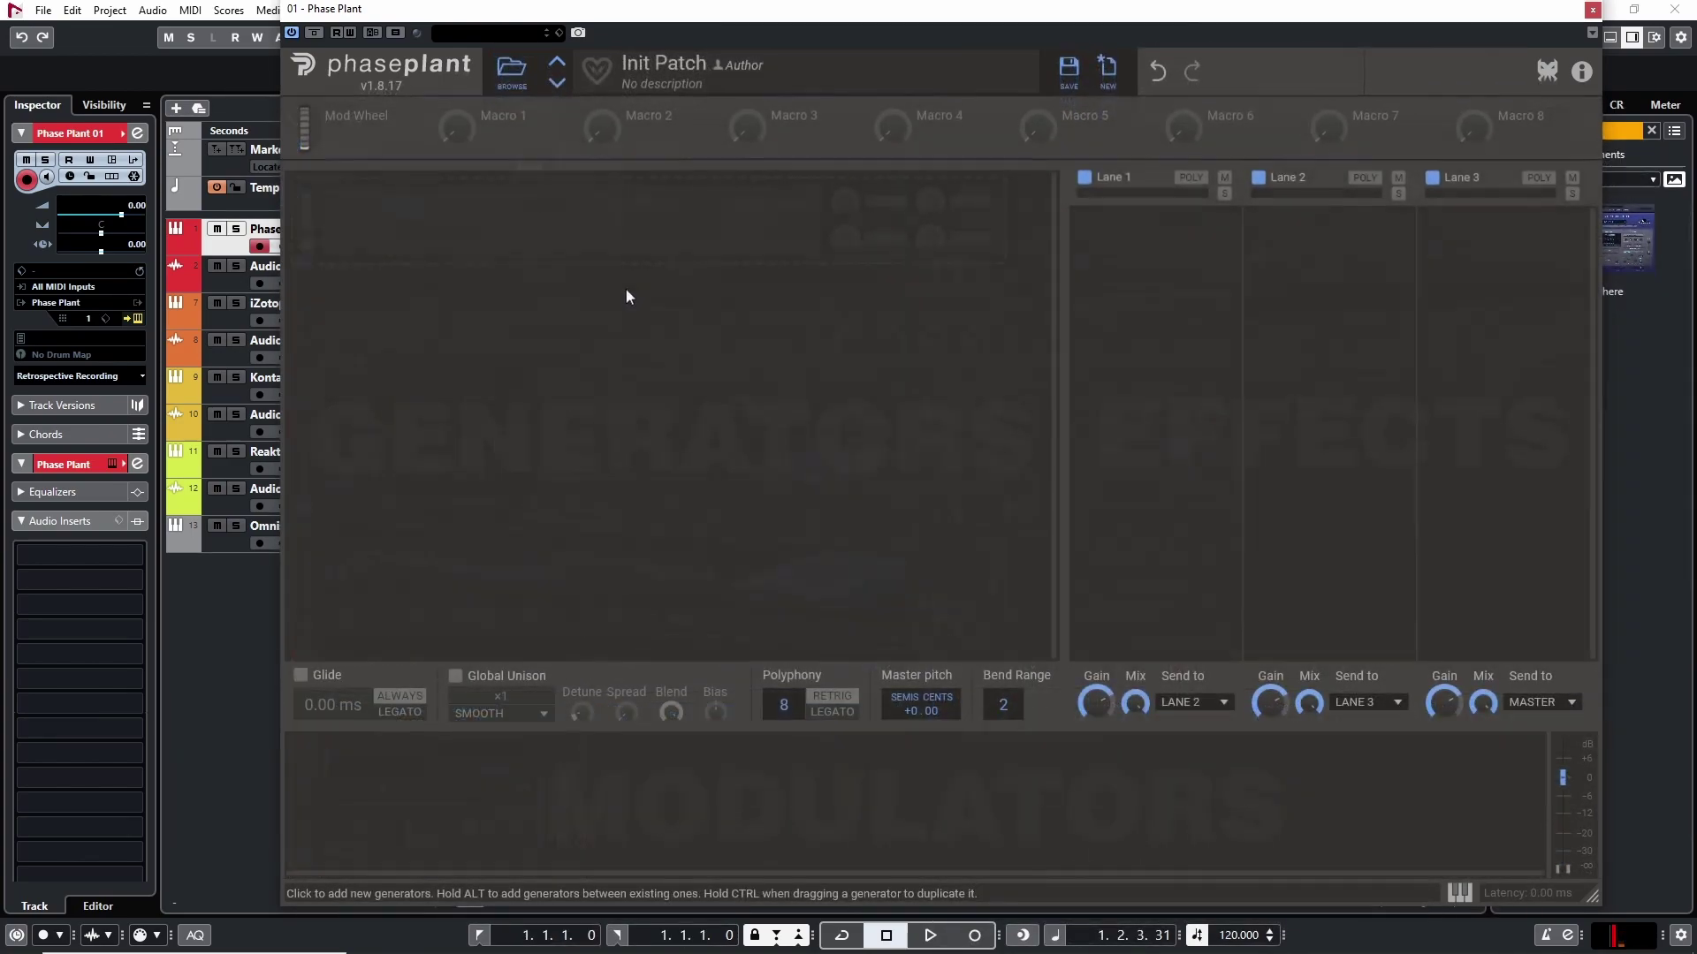
- Add two Analog oscillators, the second below the output, and modulate the first one's shift with the second
left_click(634, 232)
left_click(670, 302)
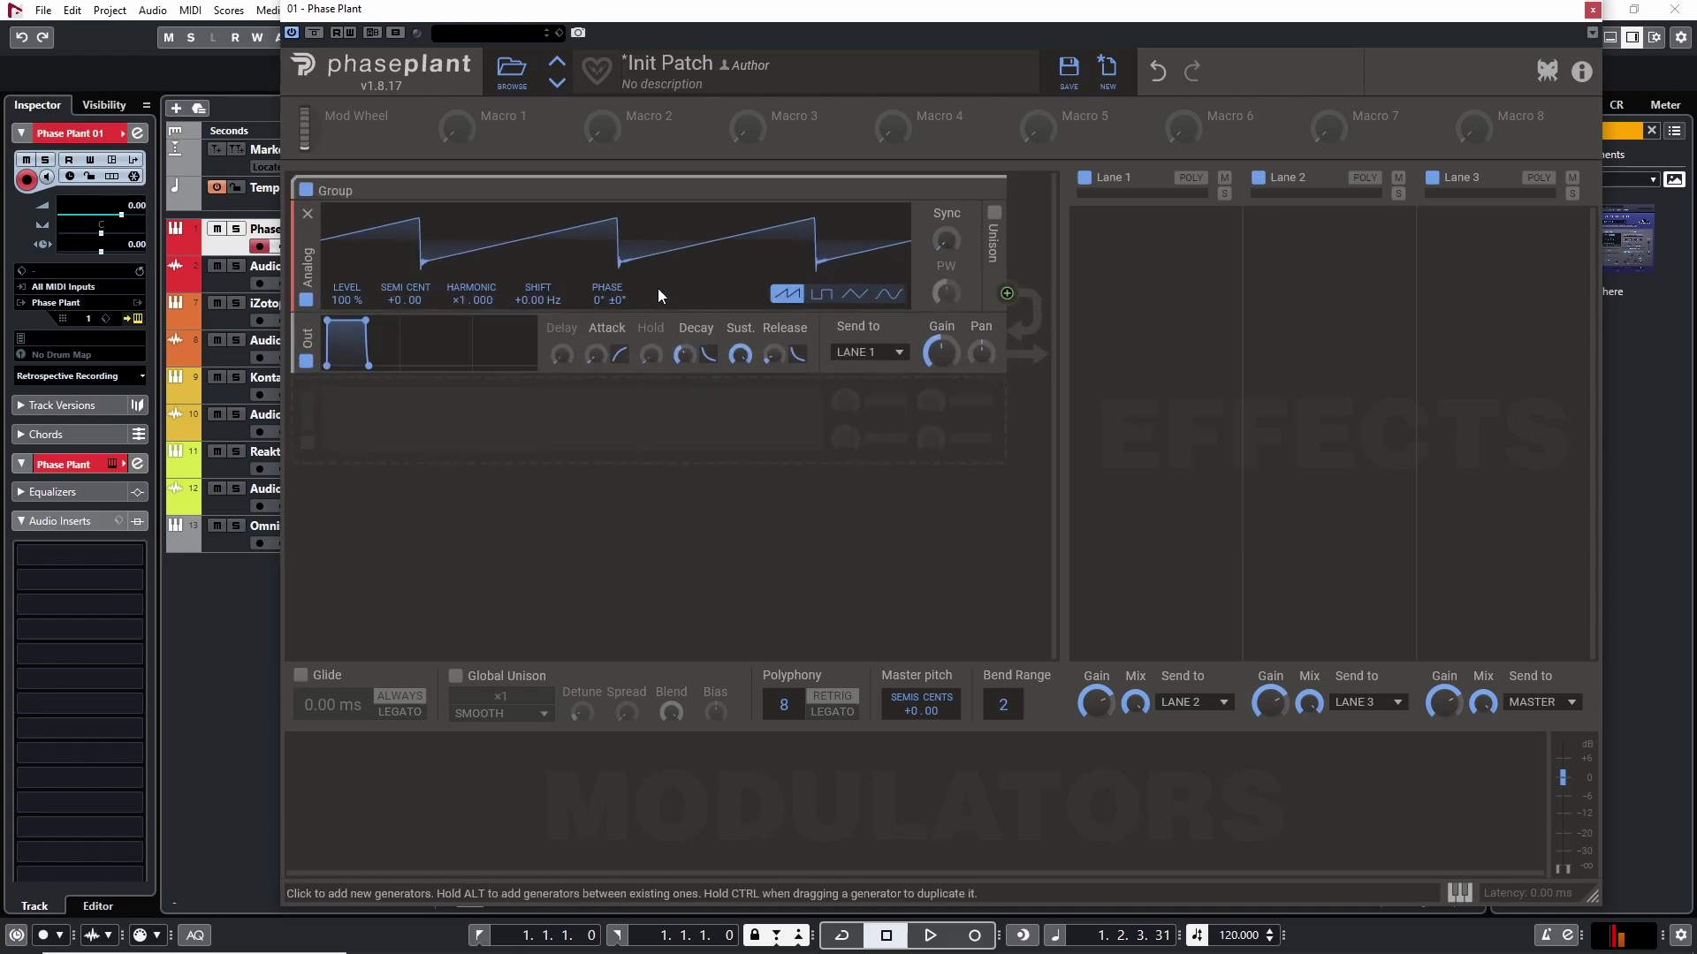
left_click(496, 421)
left_click(541, 487)
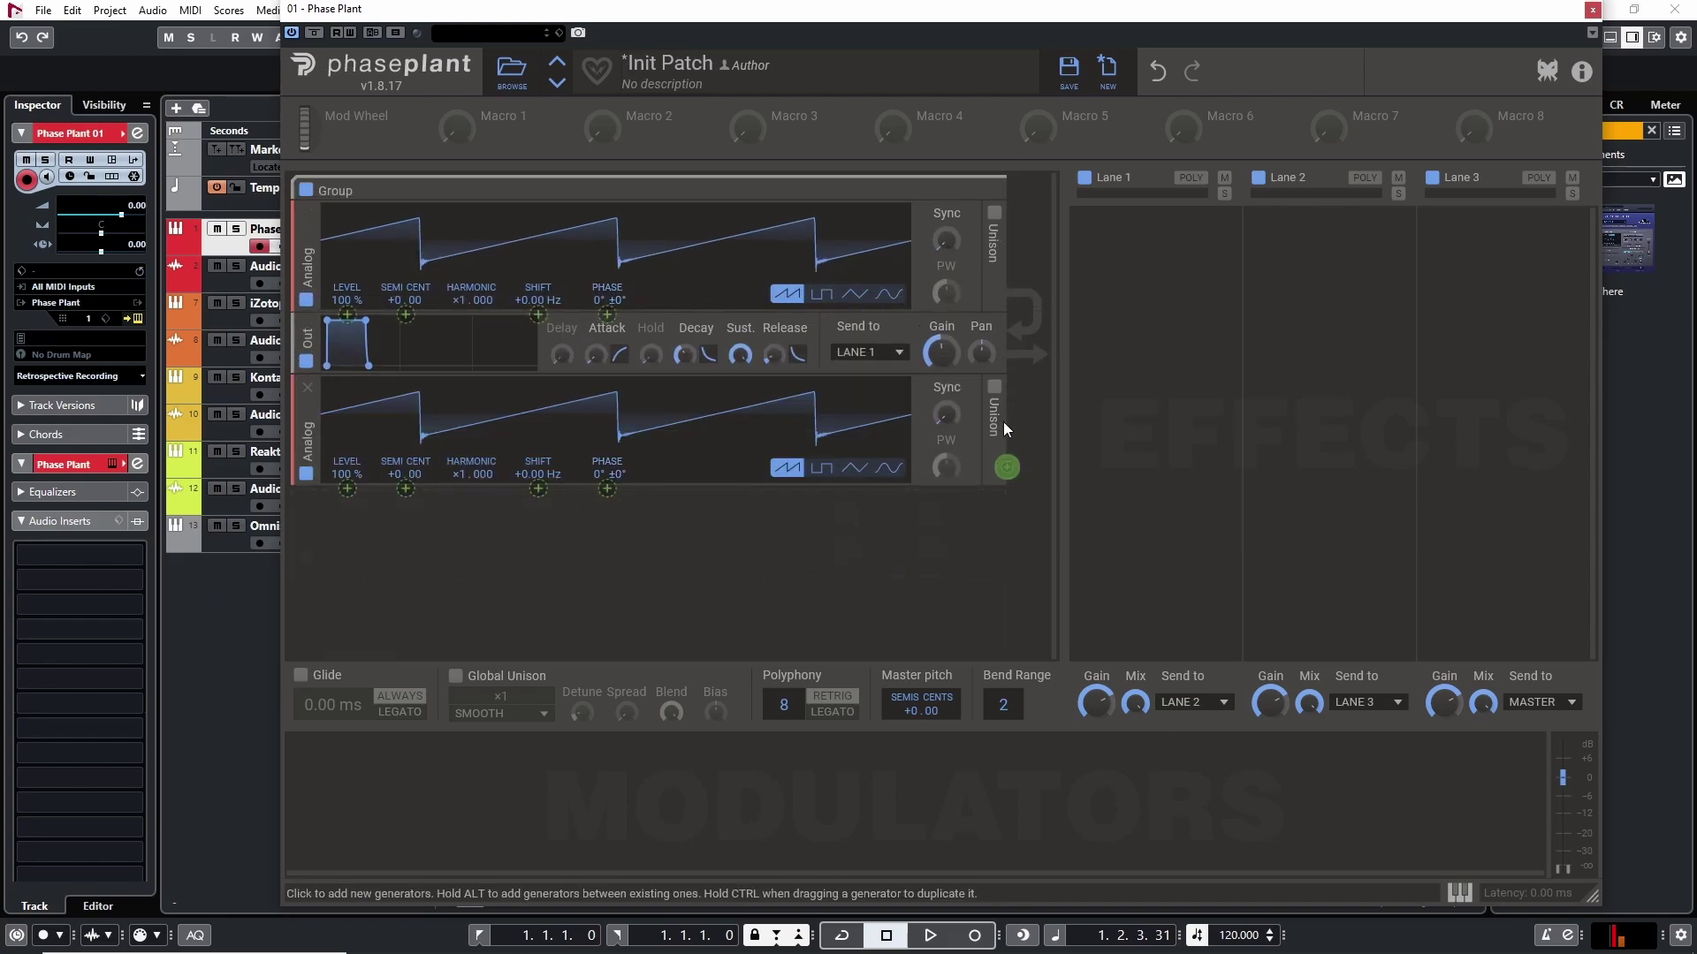
left_click_drag(534, 318, 528, 244)
- Add a Saw-shaped LFO, route it to the modulation depth on the first oscillator's shift, and raise the second Analog's modulation amount
left_click(396, 760)
left_click(434, 839)
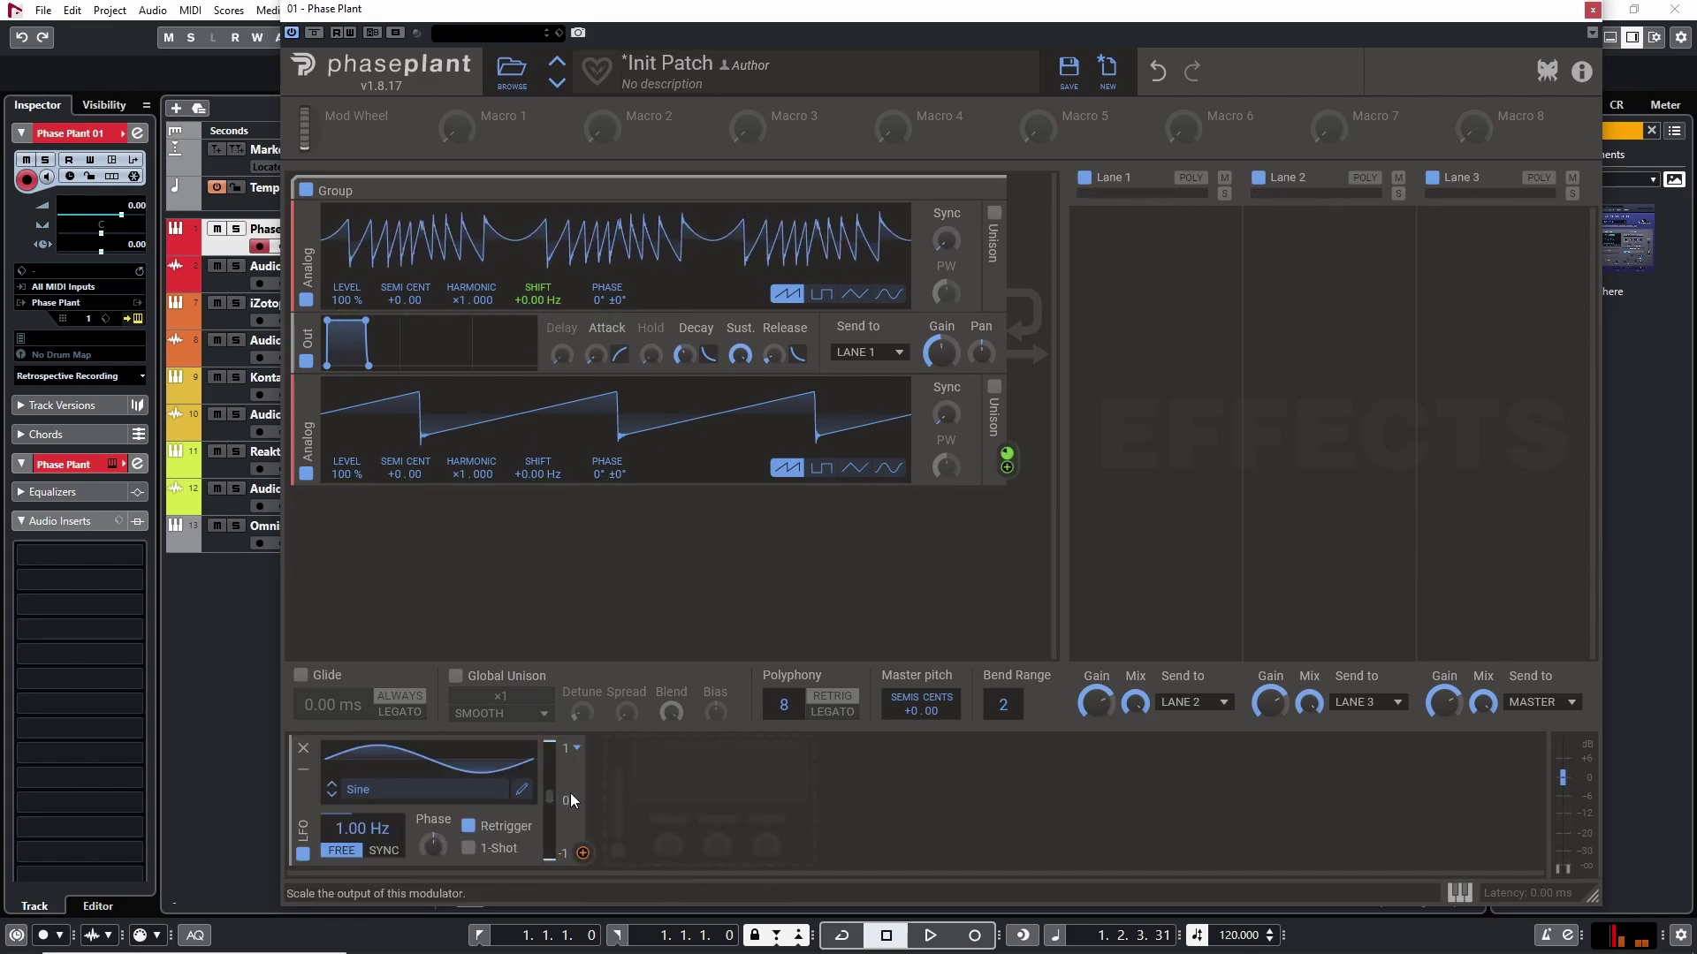
left_click(332, 785)
left_click(332, 784)
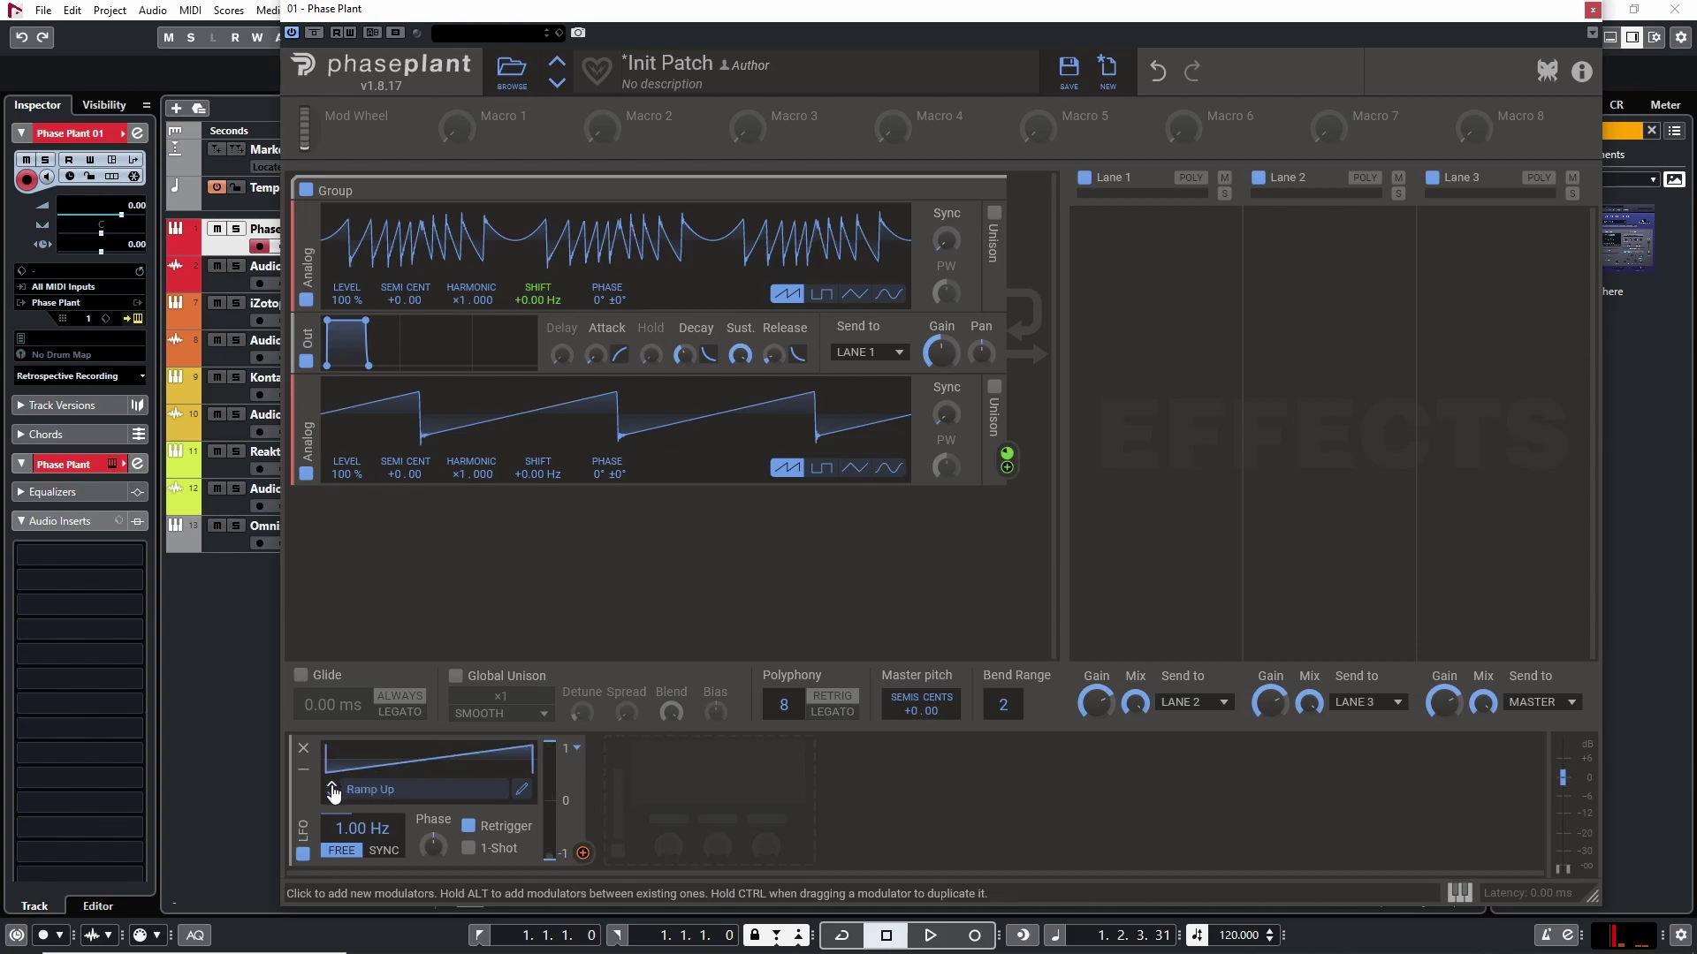
left_click(331, 796)
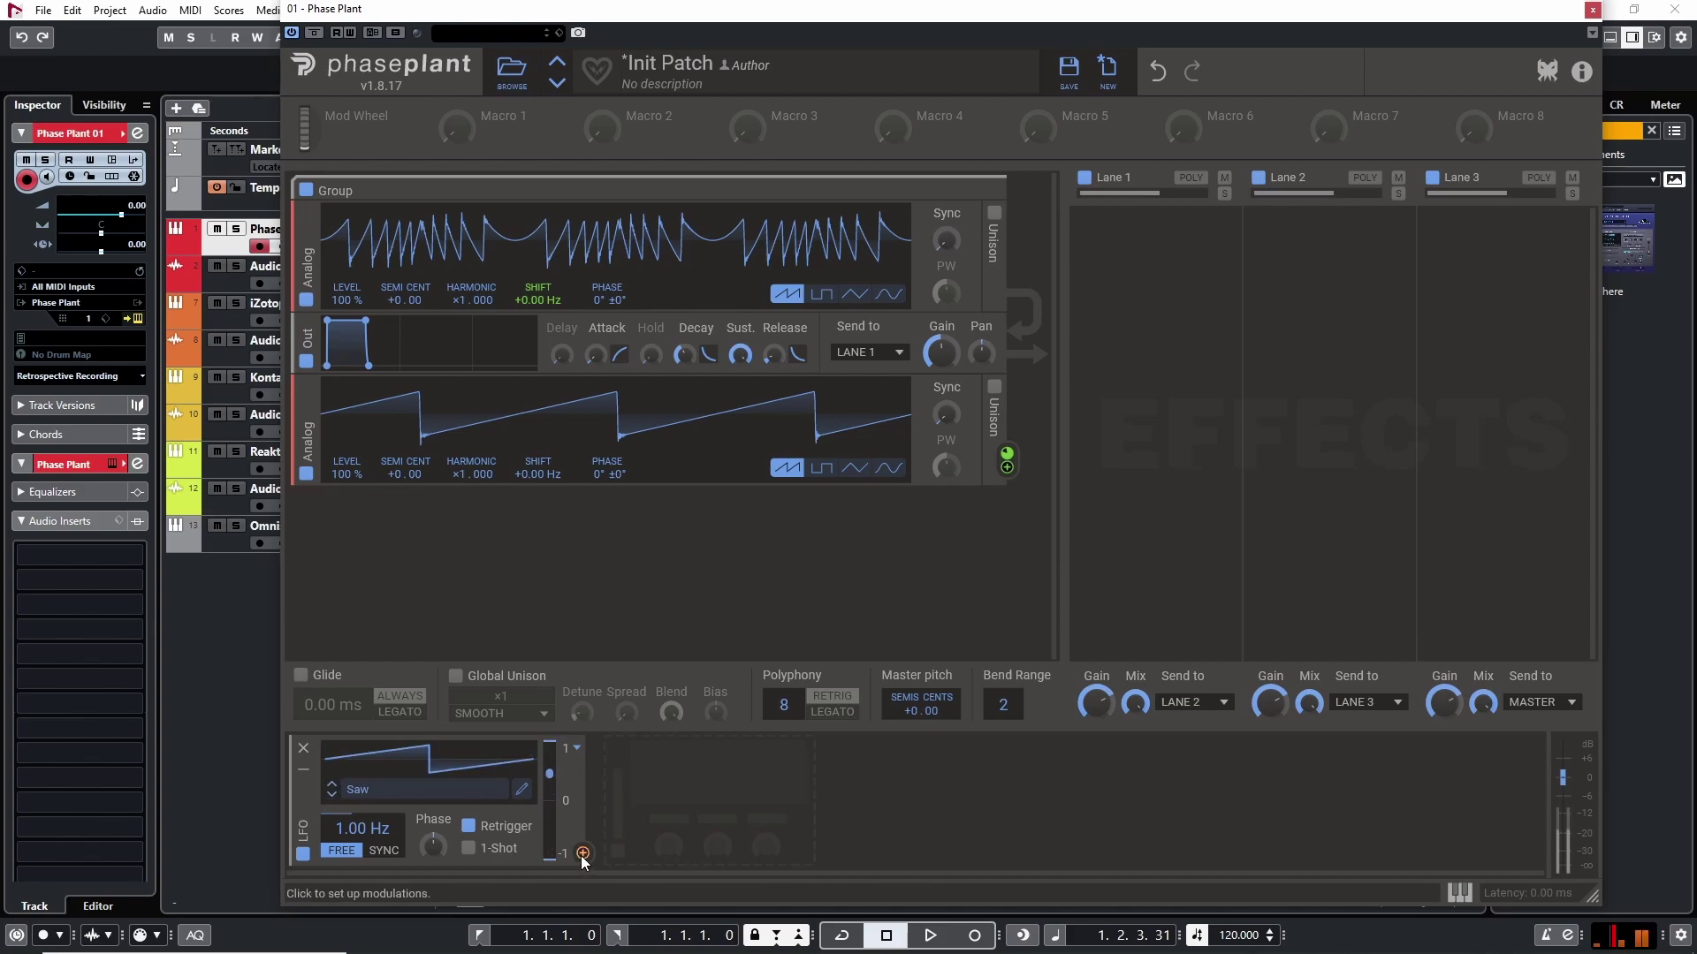
left_click_drag(582, 854, 586, 427)
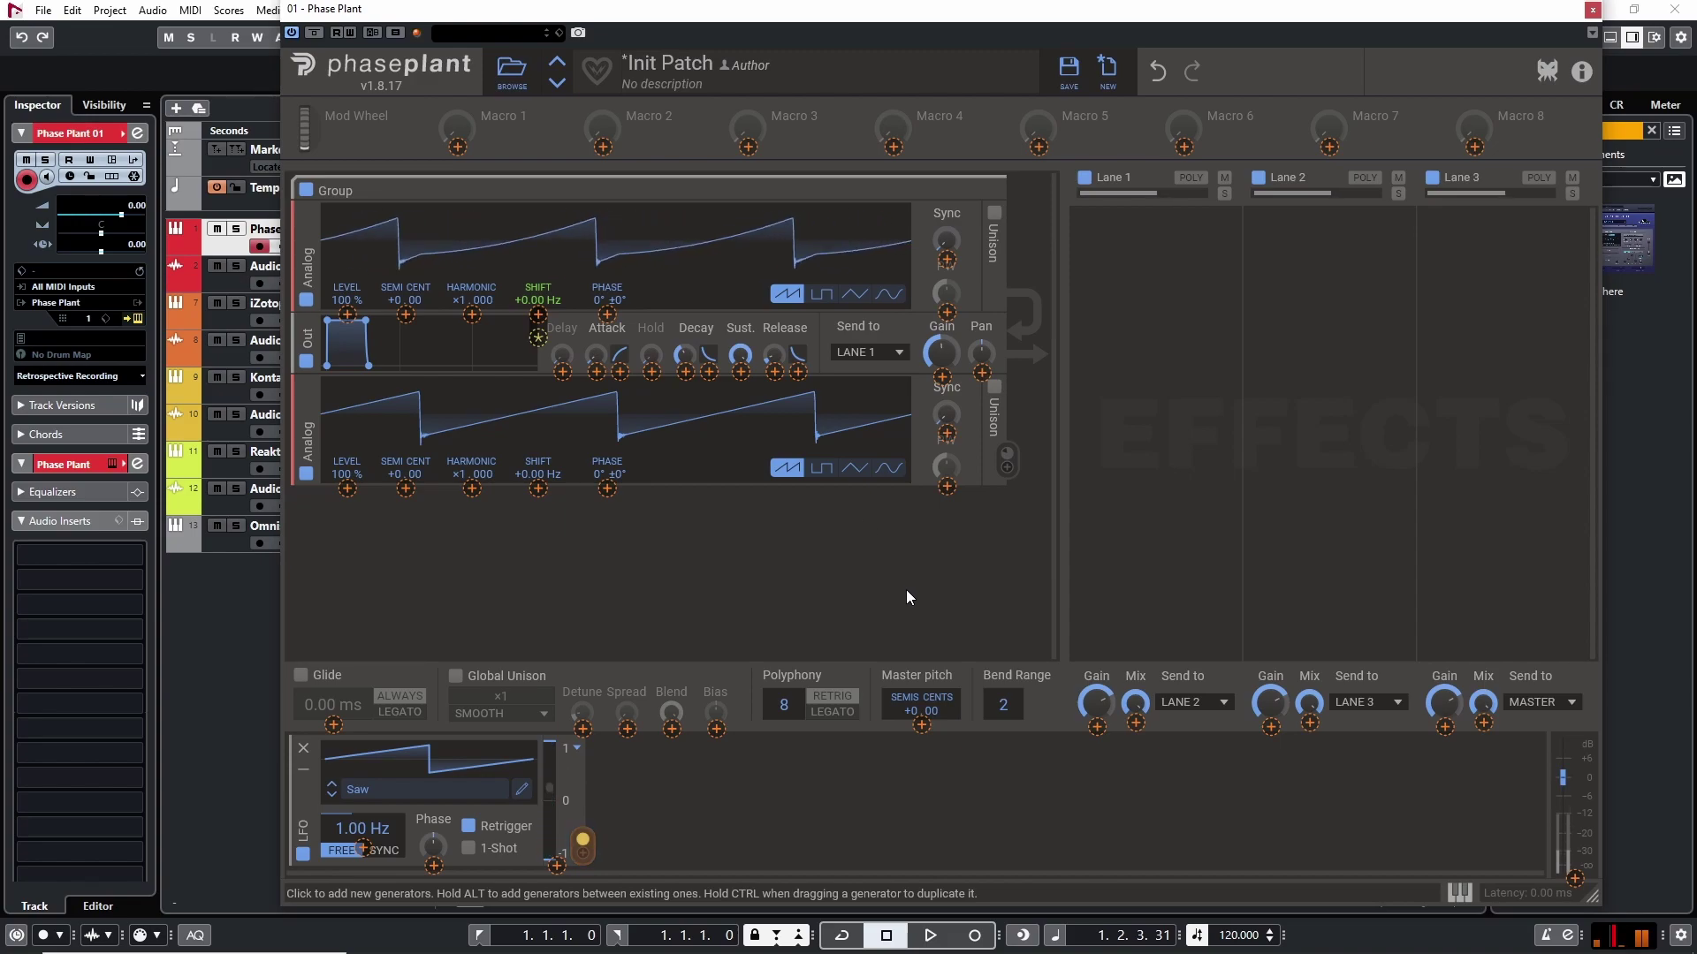
mouse_move(1004, 454)
left_mouse_down()
mouse_move(1003, 565)
mouse_move(1004, 468)
left_mouse_up()
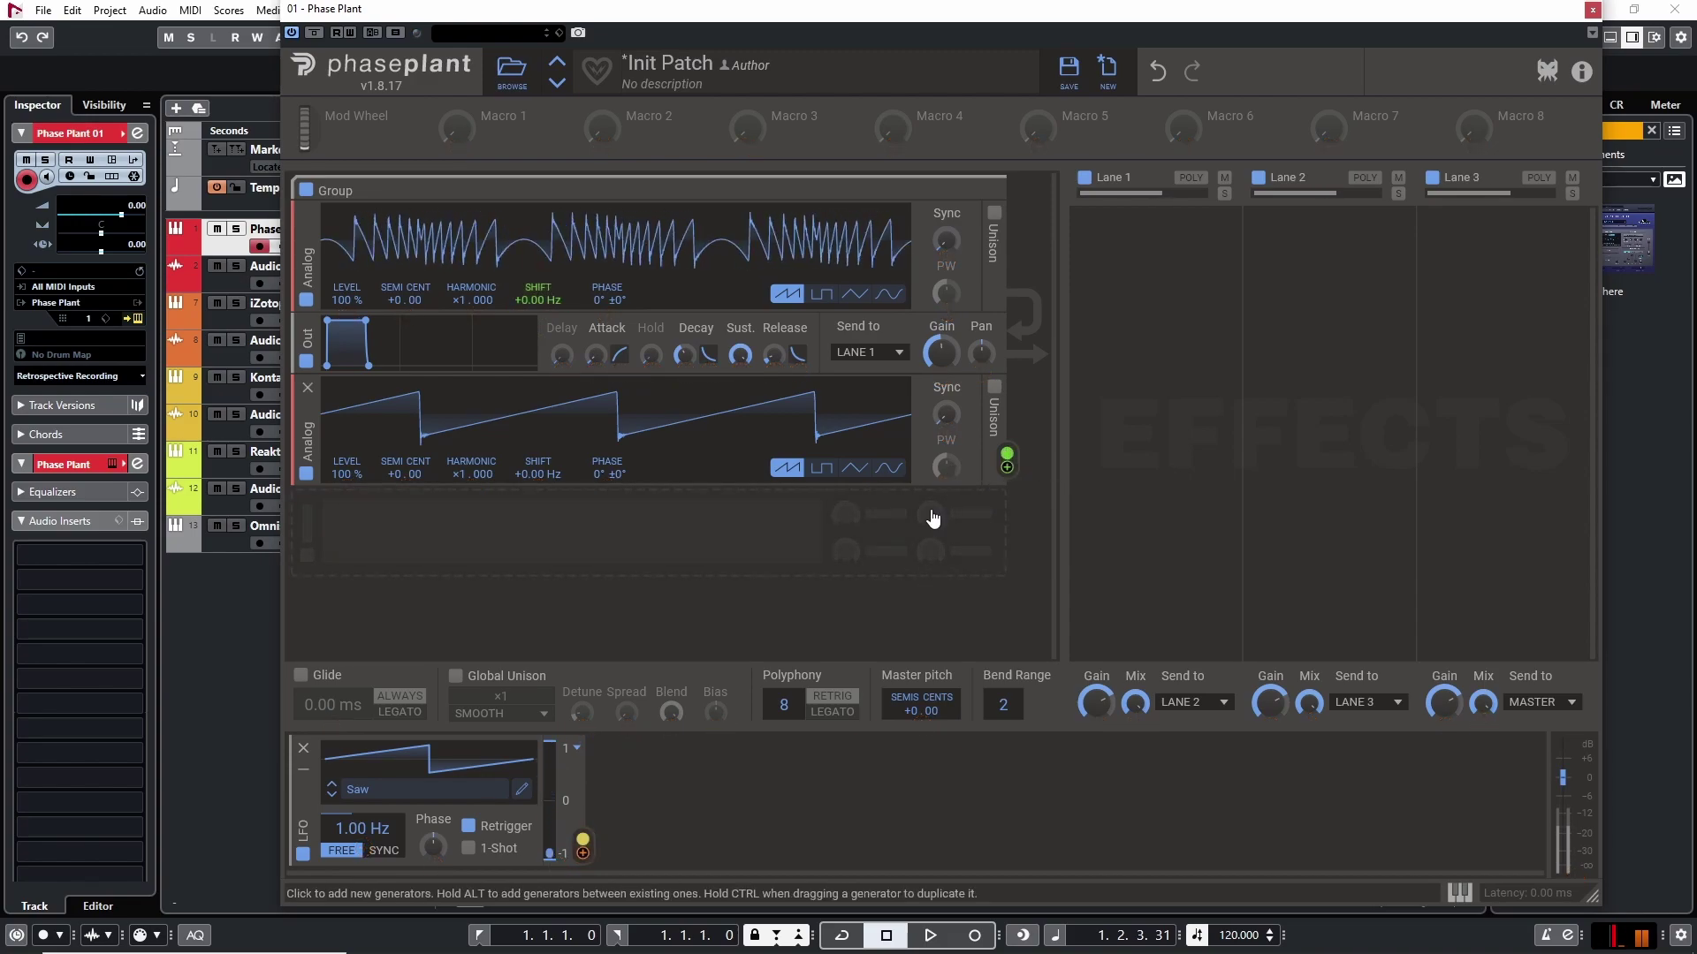
- Add a Wavetable generator below the second Analog oscillator and route it to modulate that oscillator's shift
left_click(601, 549)
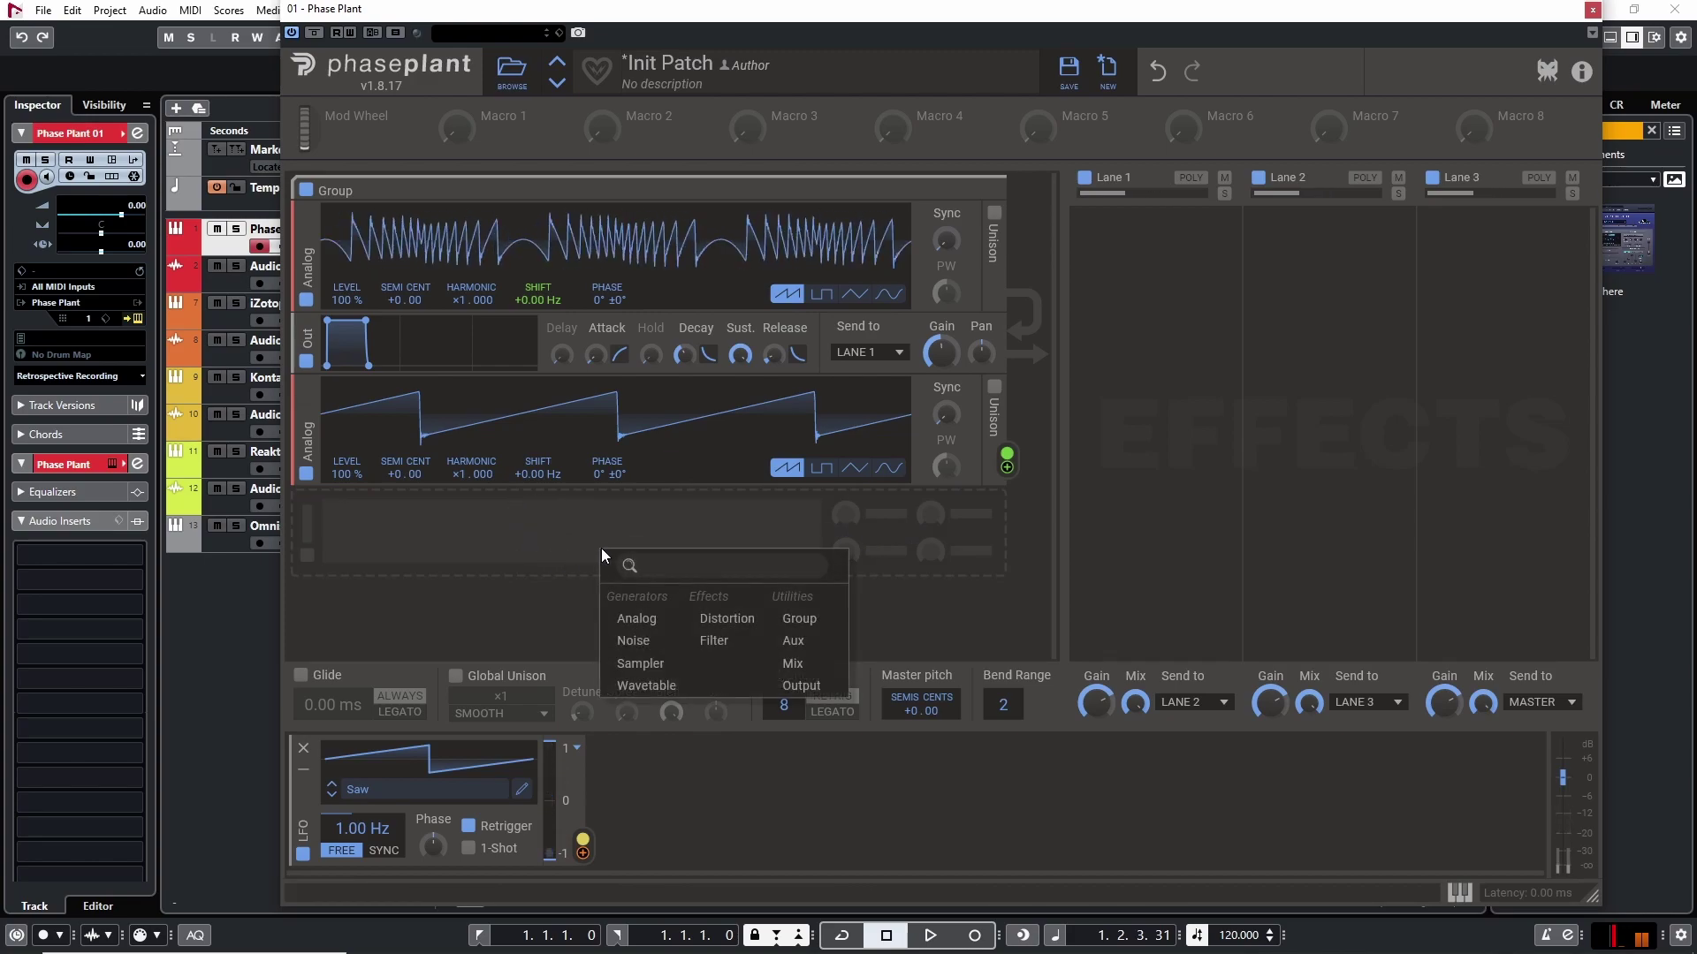
left_click(646, 686)
left_click_drag(1006, 580, 539, 486)
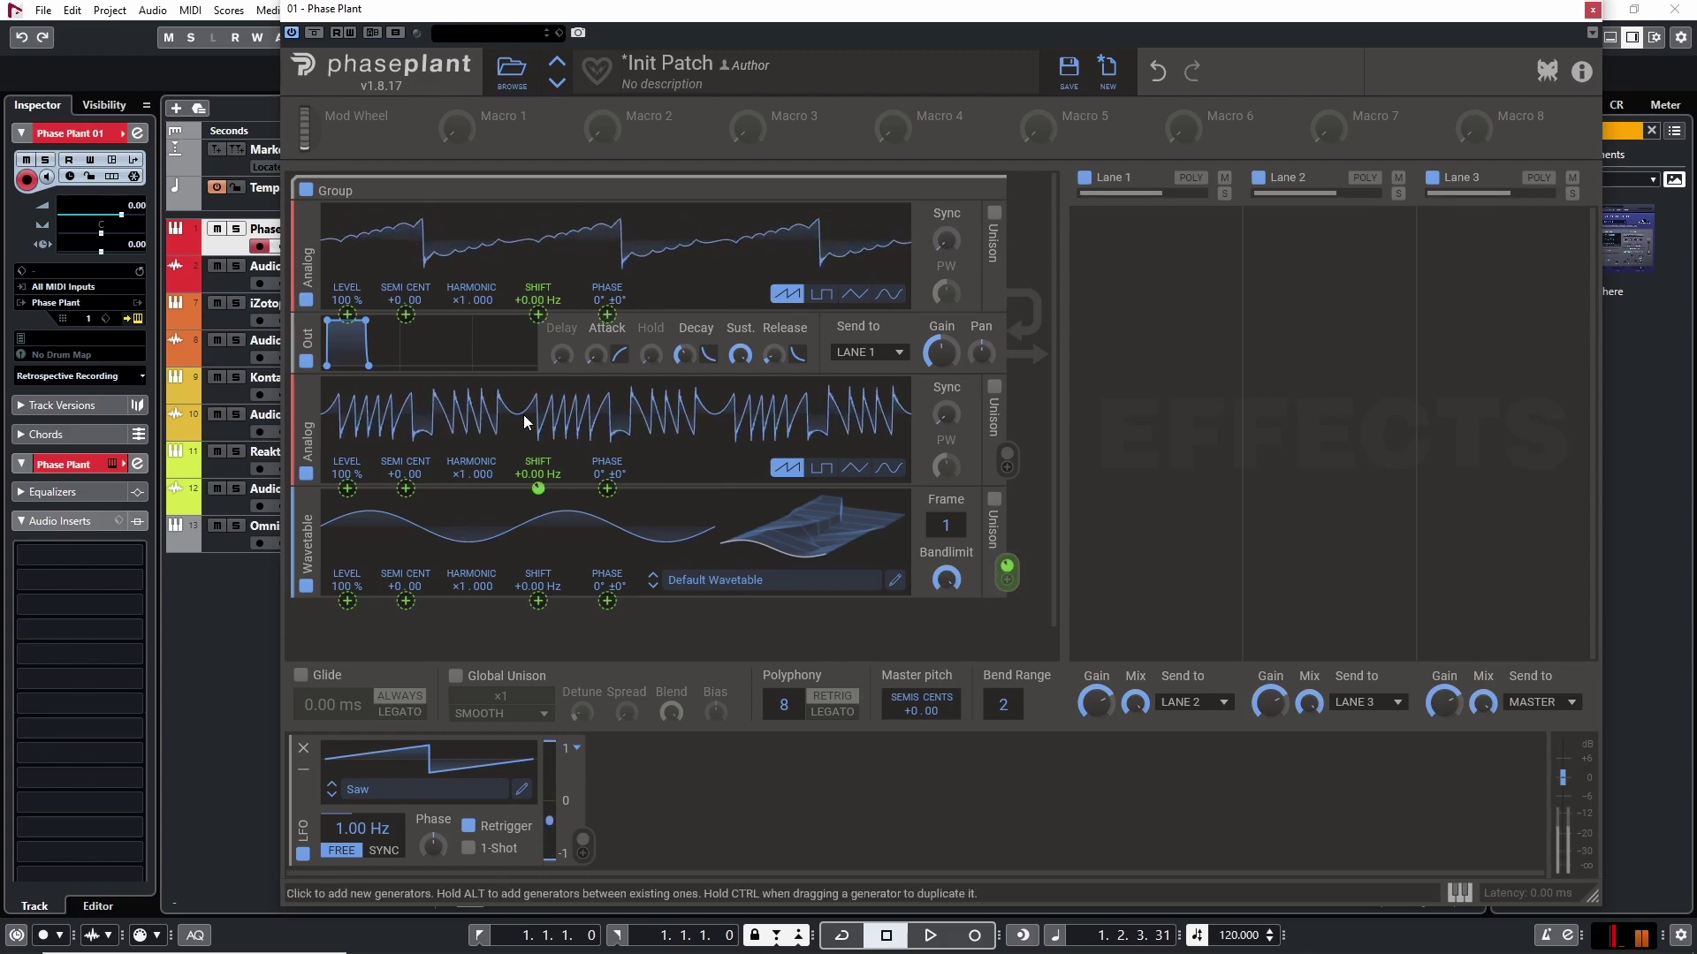
- Try the LFO on the modulation depth of the second Analog's shift, and leave the LFO unassigned
left_click(582, 855)
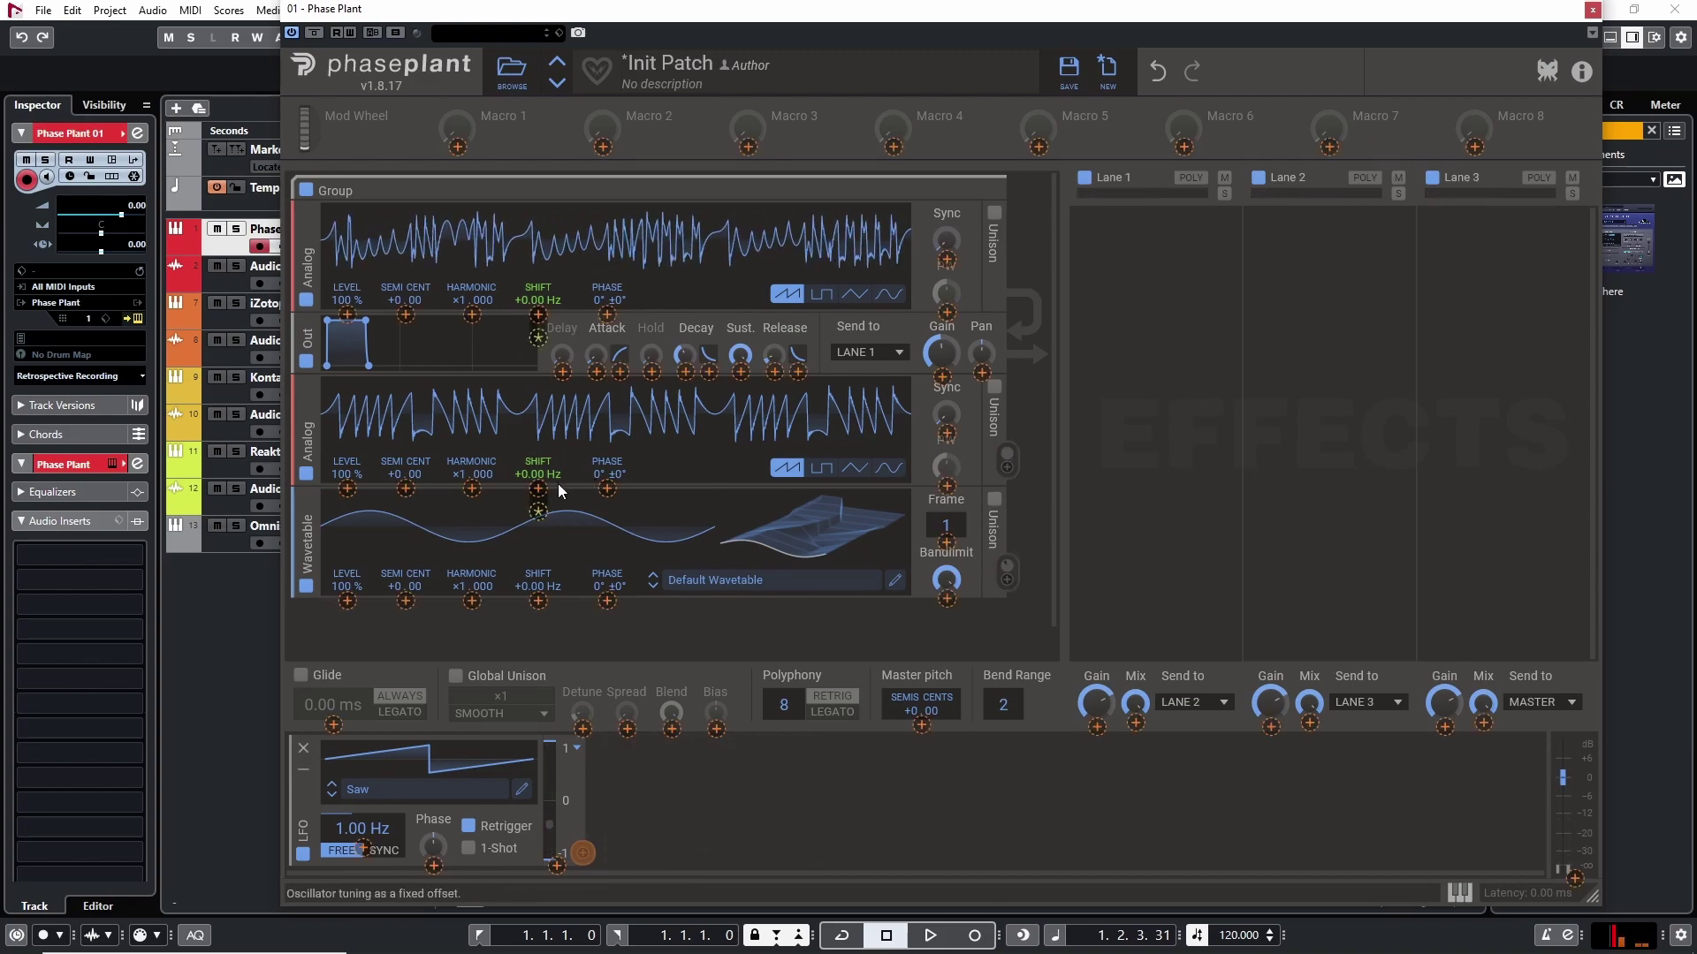
left_click(631, 600)
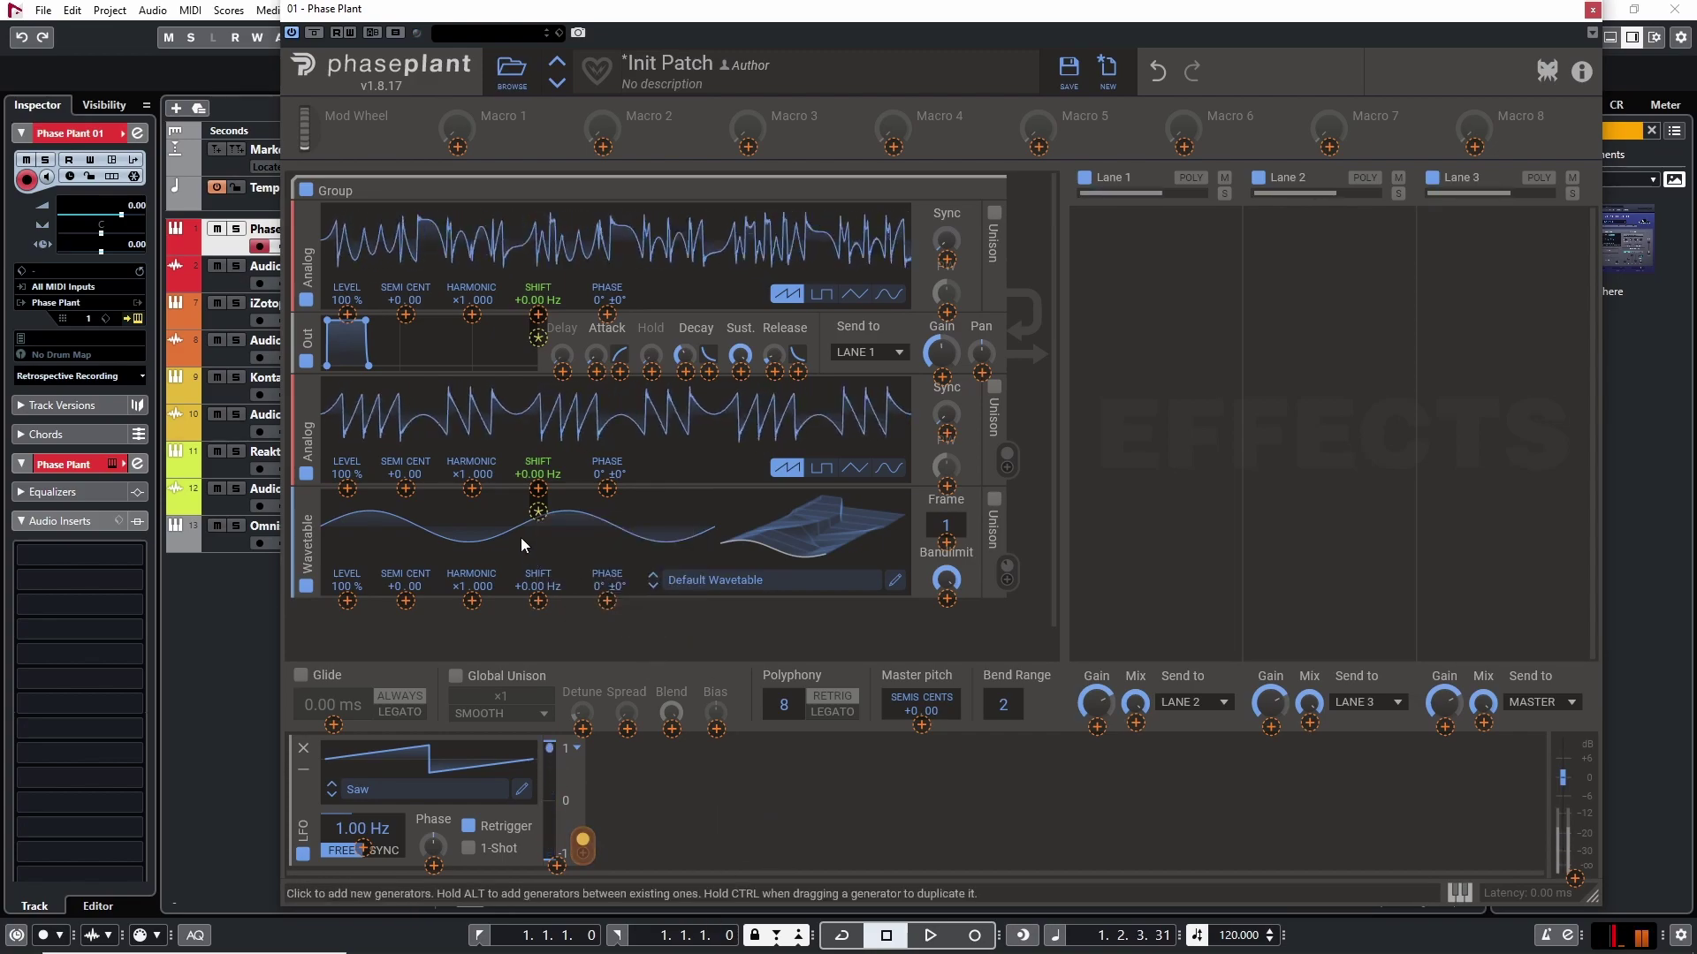
left_click(558, 802)
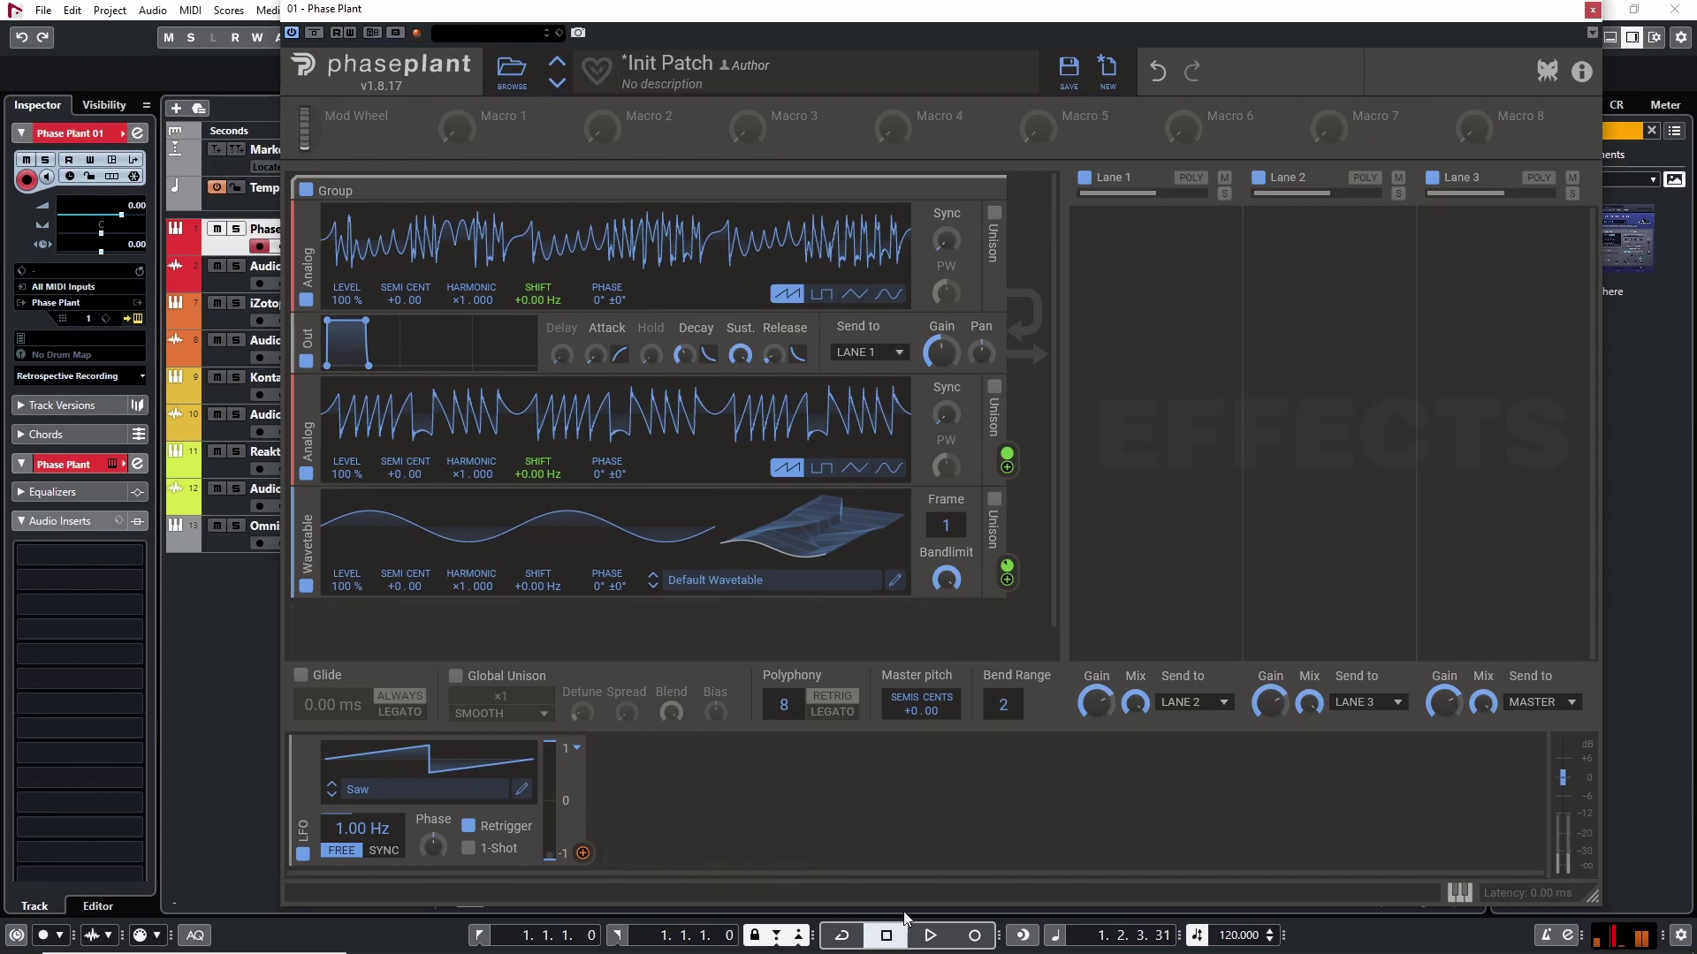
mouse_move(810, 851)
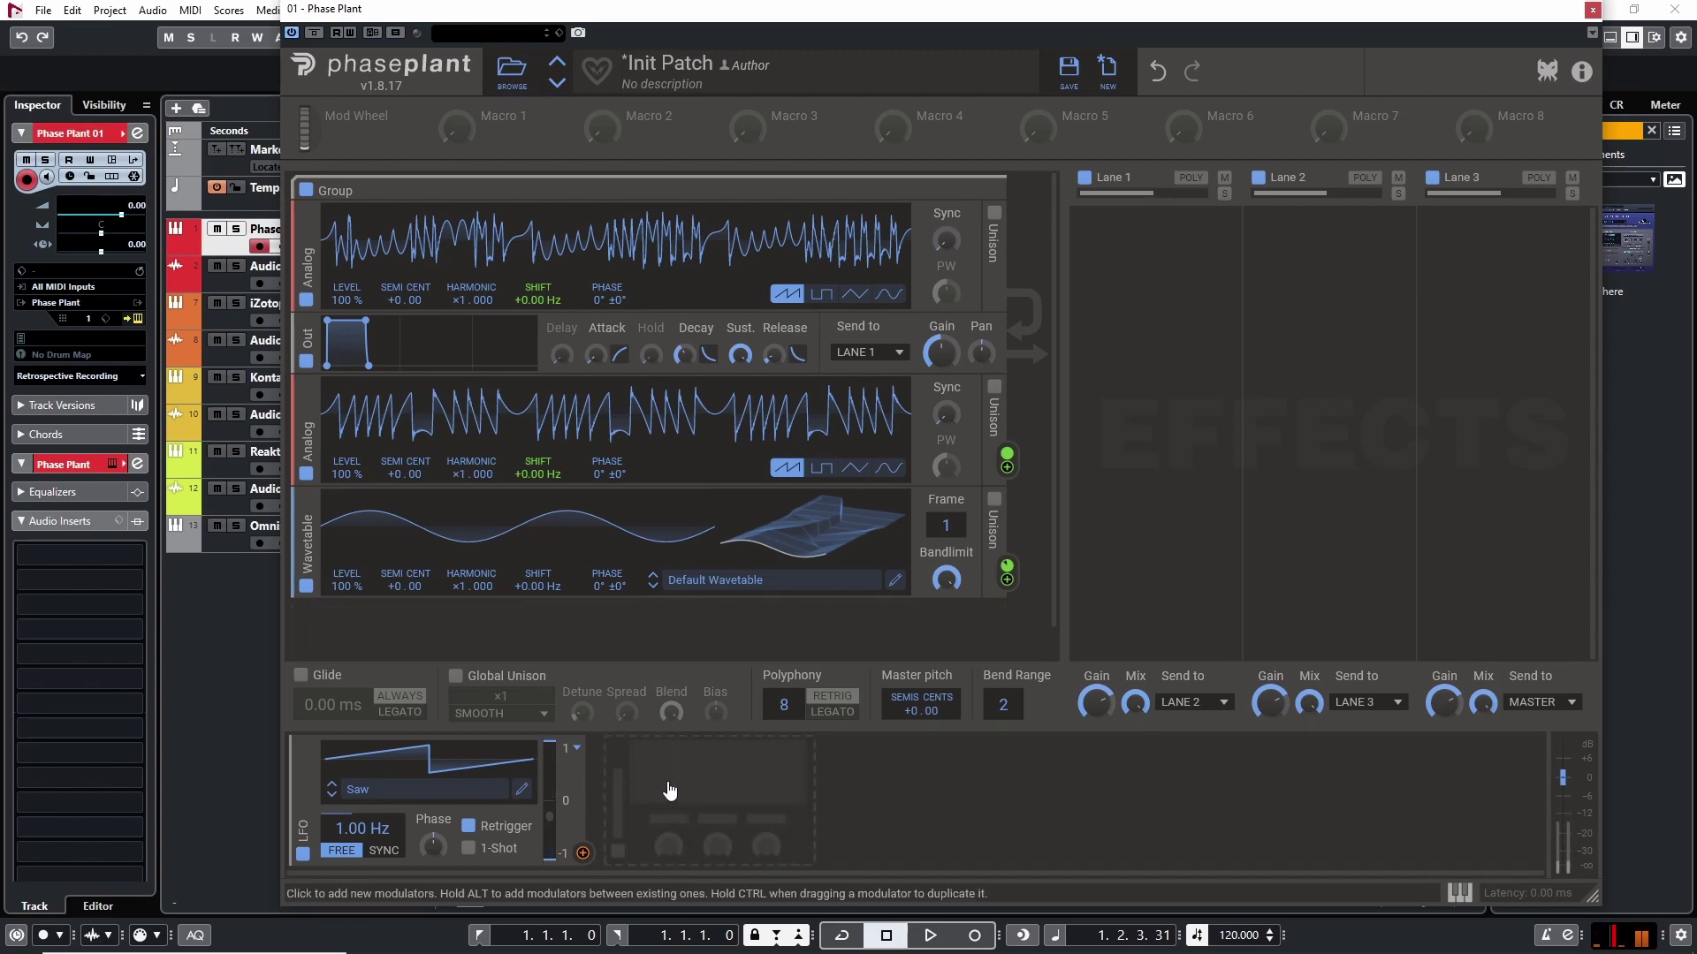
left_click(743, 827)
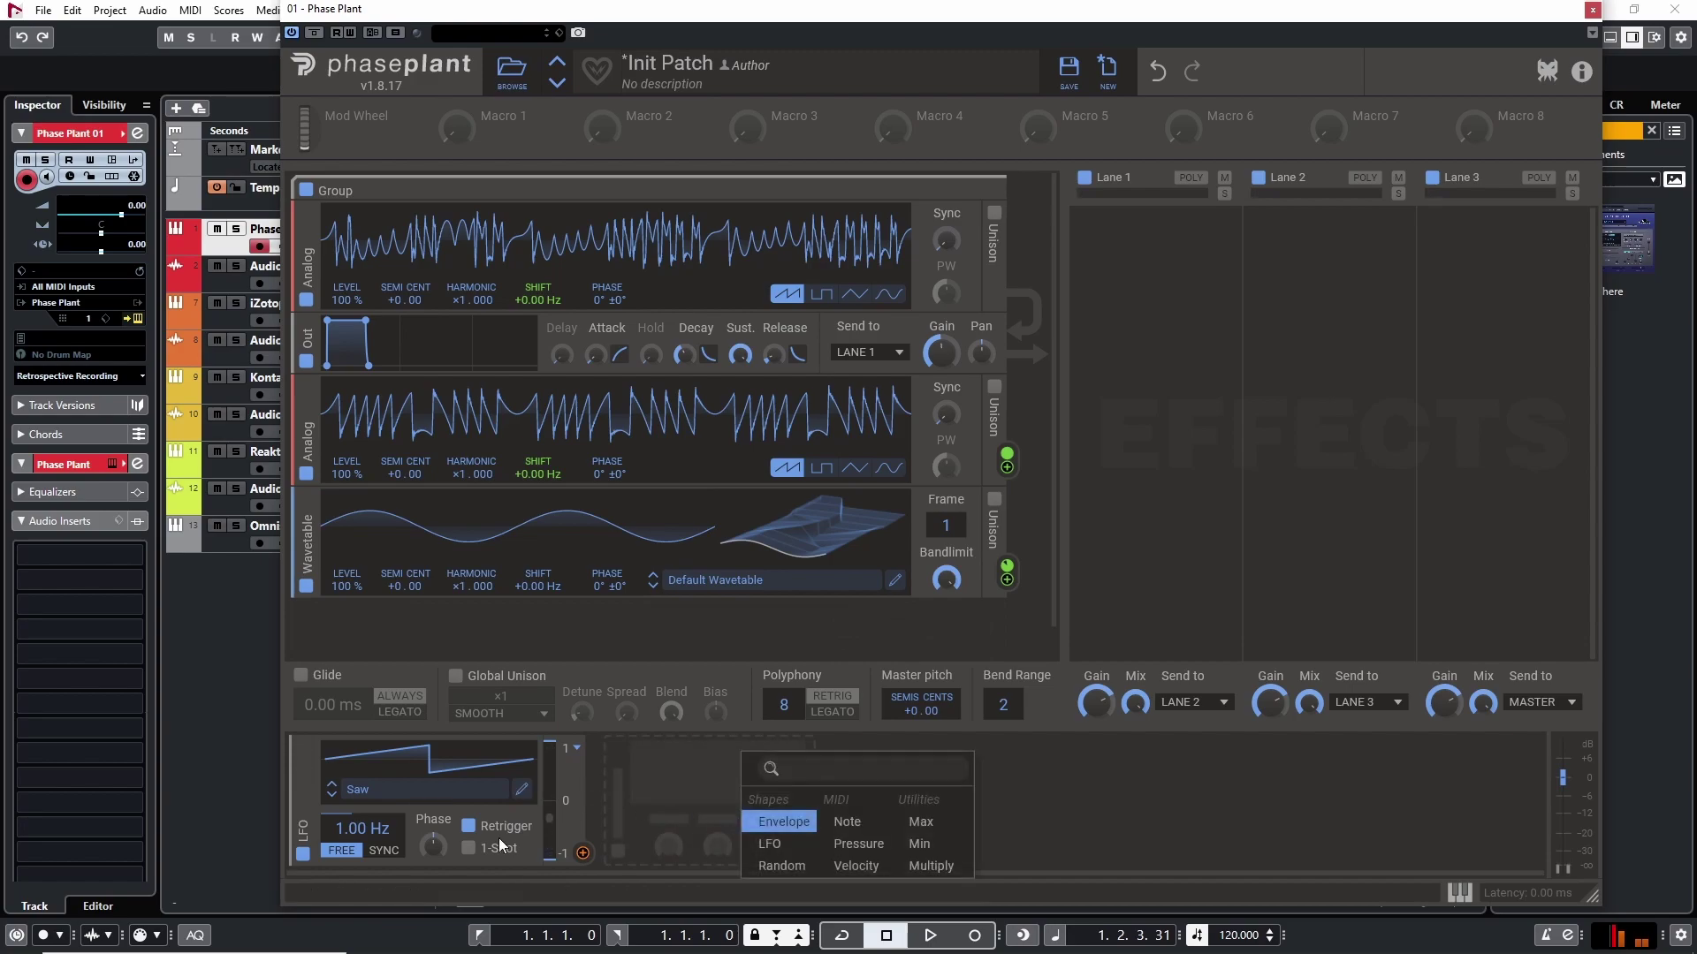
left_click(1052, 602)
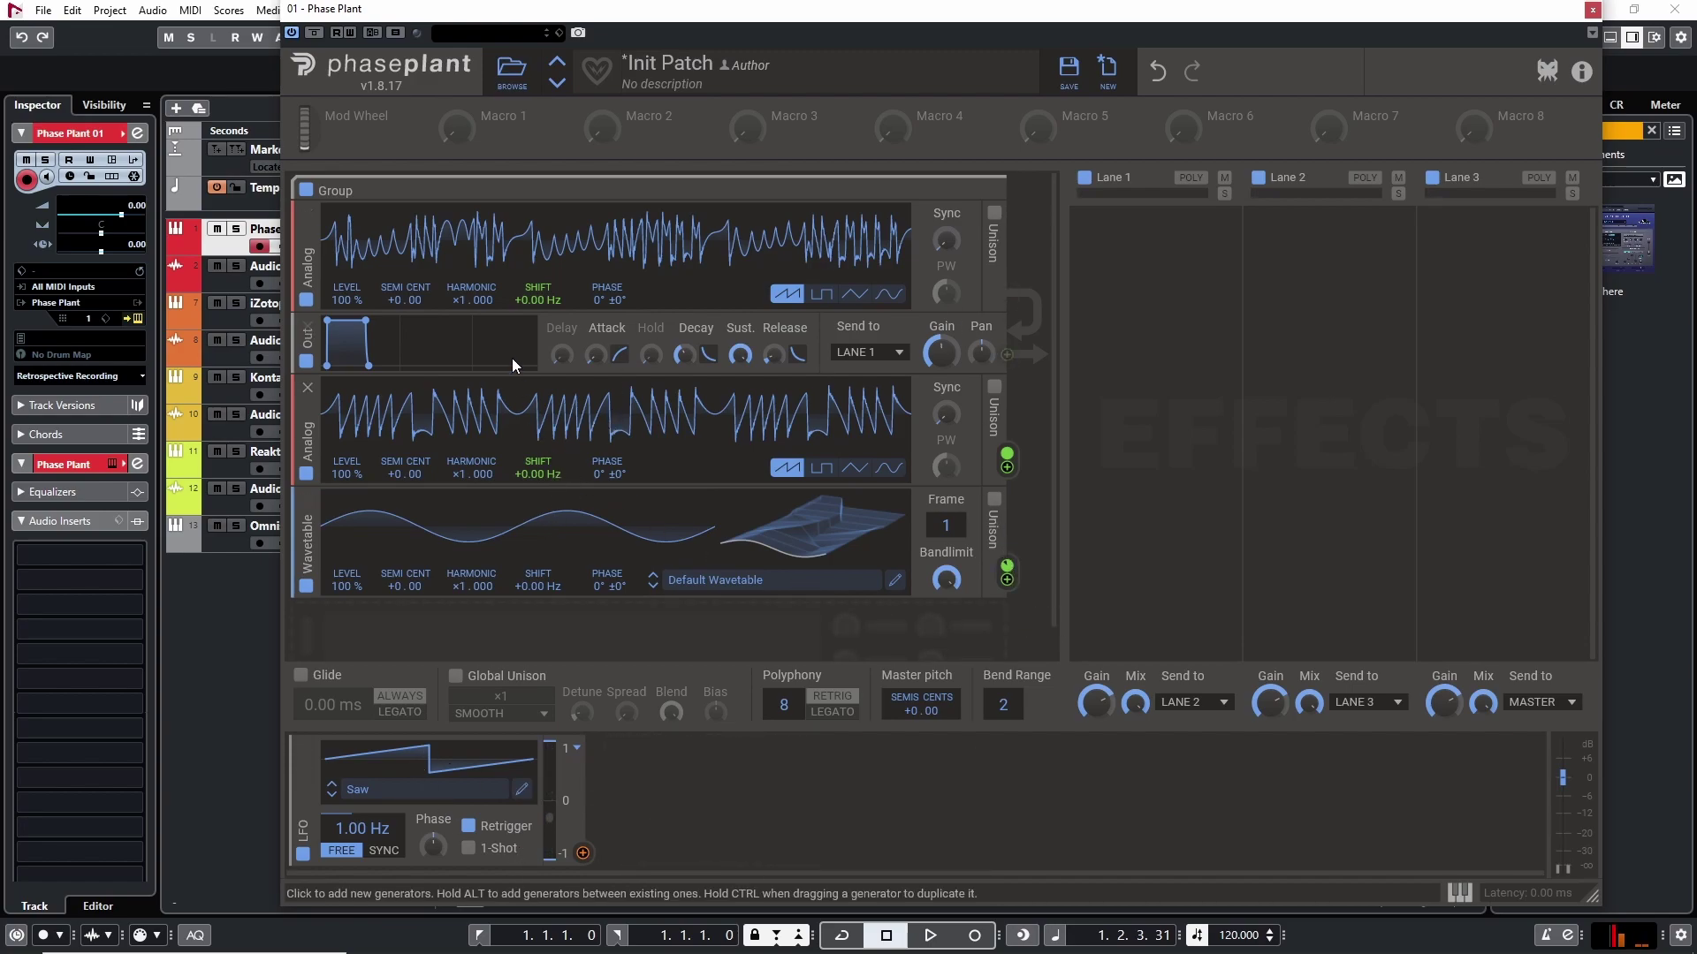
- Sweep the Default Wavetable's frame to 233 and back to 144, and disable the Saw LFO
mouse_move(630, 633)
left_click_drag(946, 524, 945, 451)
left_click_drag(798, 550, 798, 523)
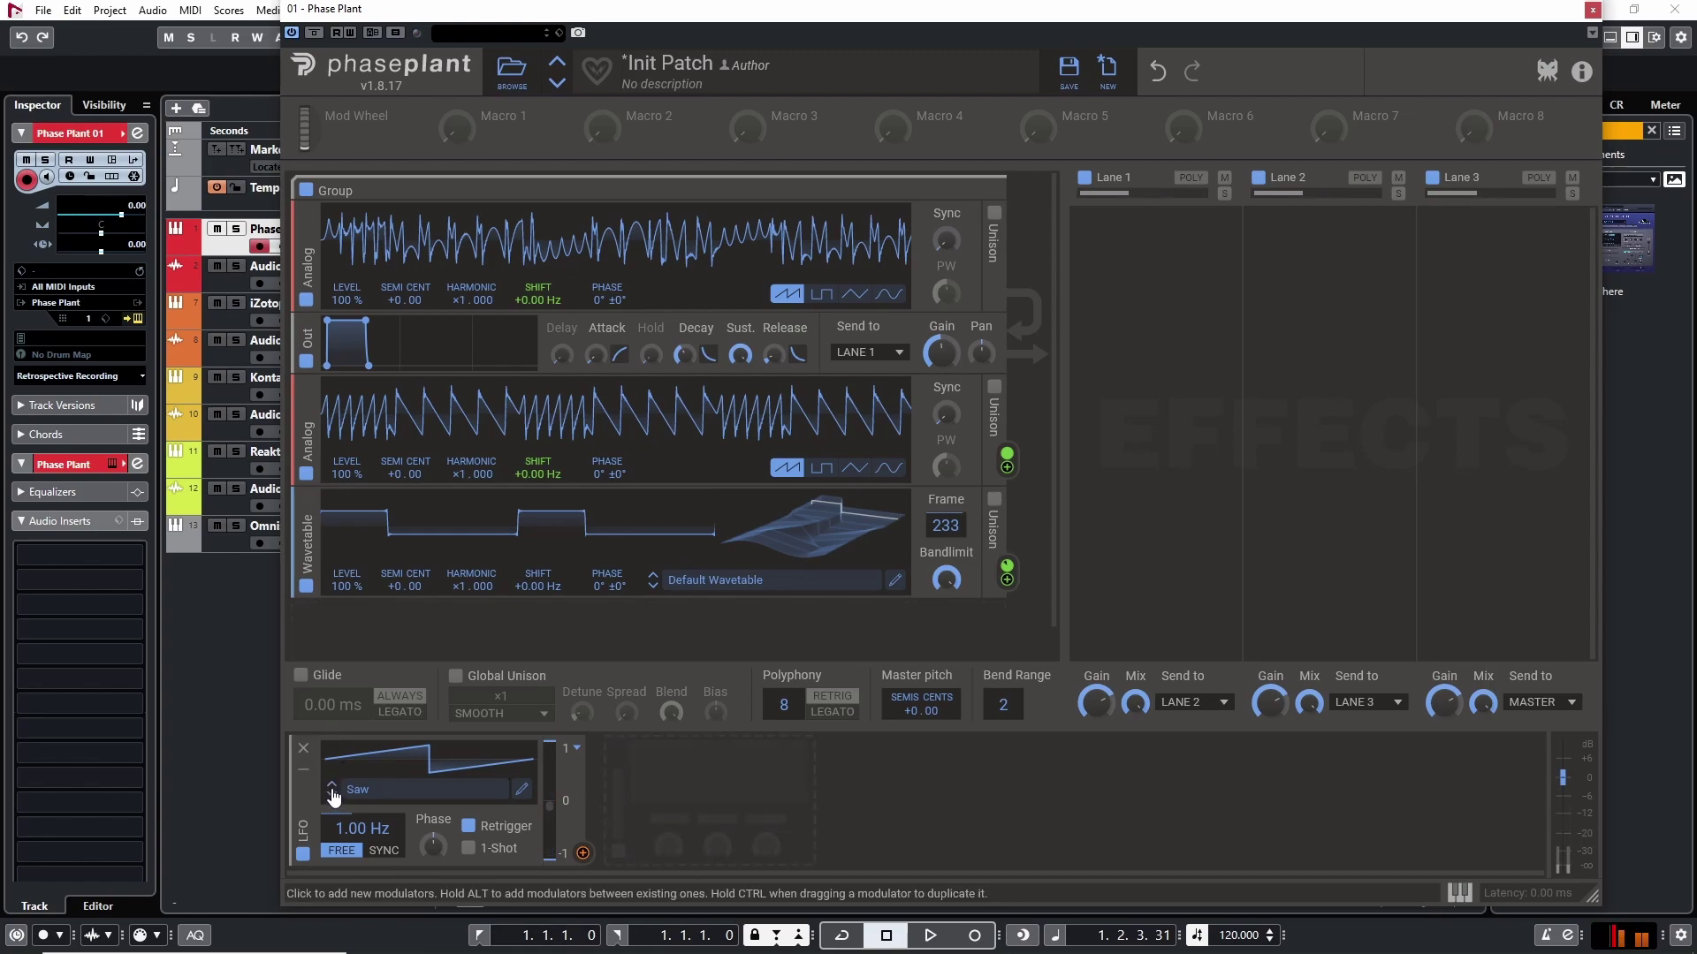
left_click(302, 854)
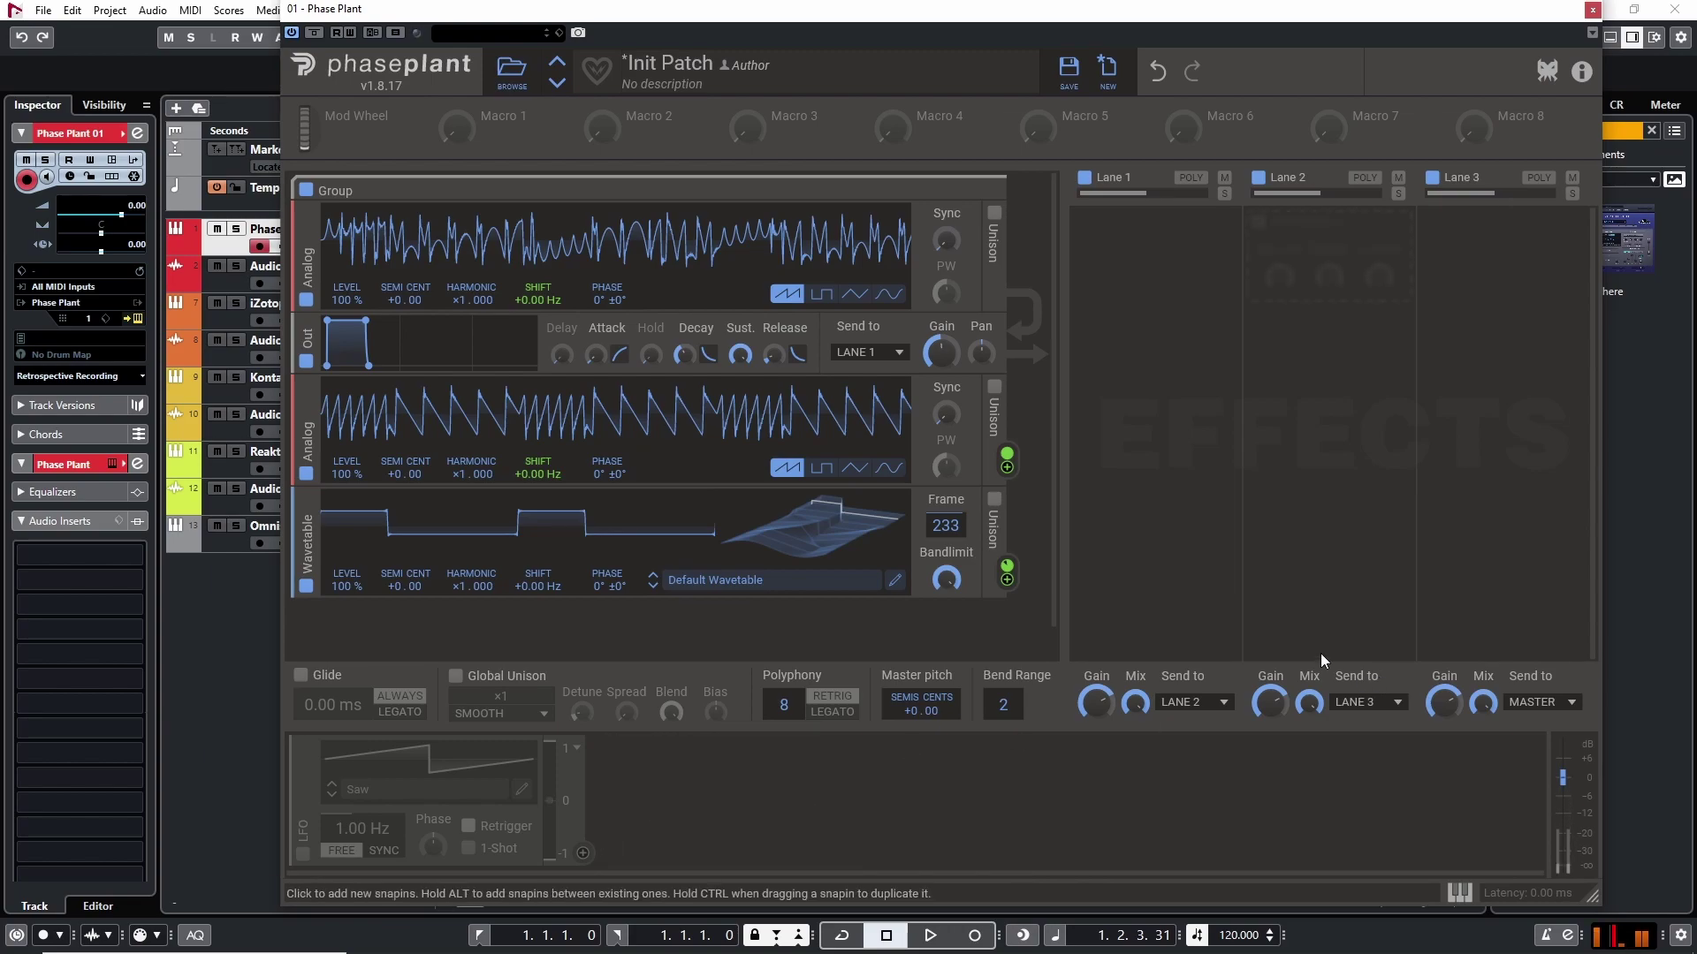
mouse_move(829, 515)
left_mouse_down()
mouse_move(836, 572)
mouse_move(820, 535)
mouse_move(803, 542)
mouse_move(828, 509)
mouse_move(783, 559)
mouse_move(818, 522)
left_mouse_up()
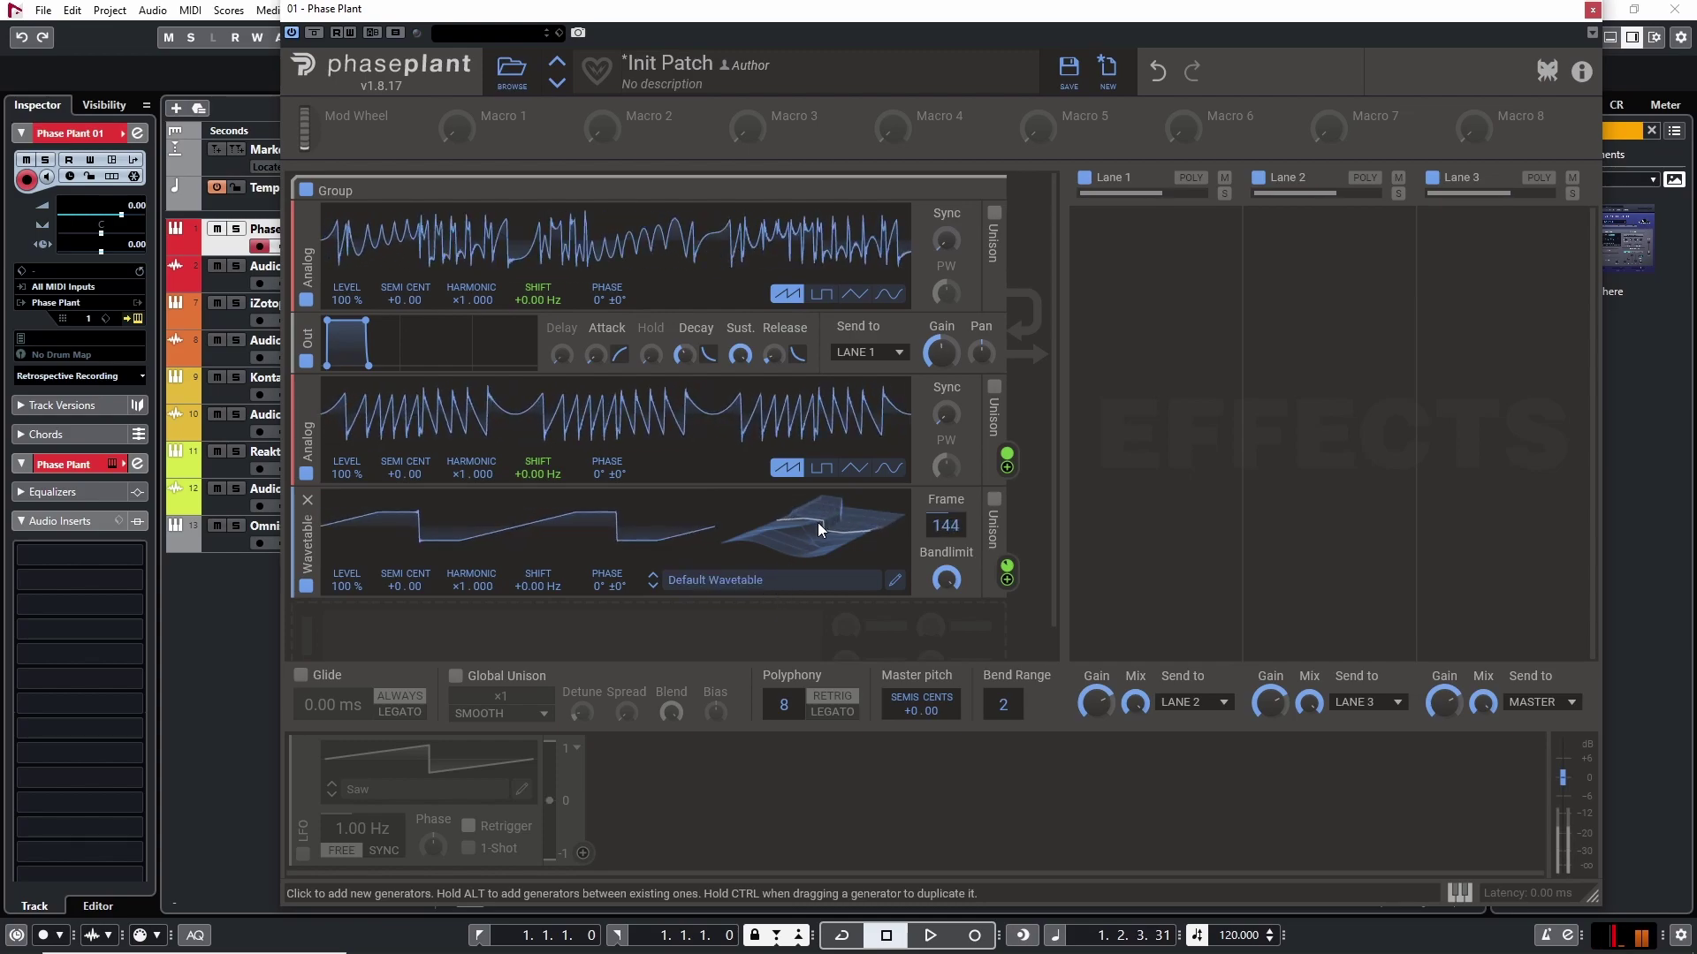
- Try the Saw to Square wavetable in the Wavetable generator with its frame at 230
left_click(774, 579)
left_click(668, 587)
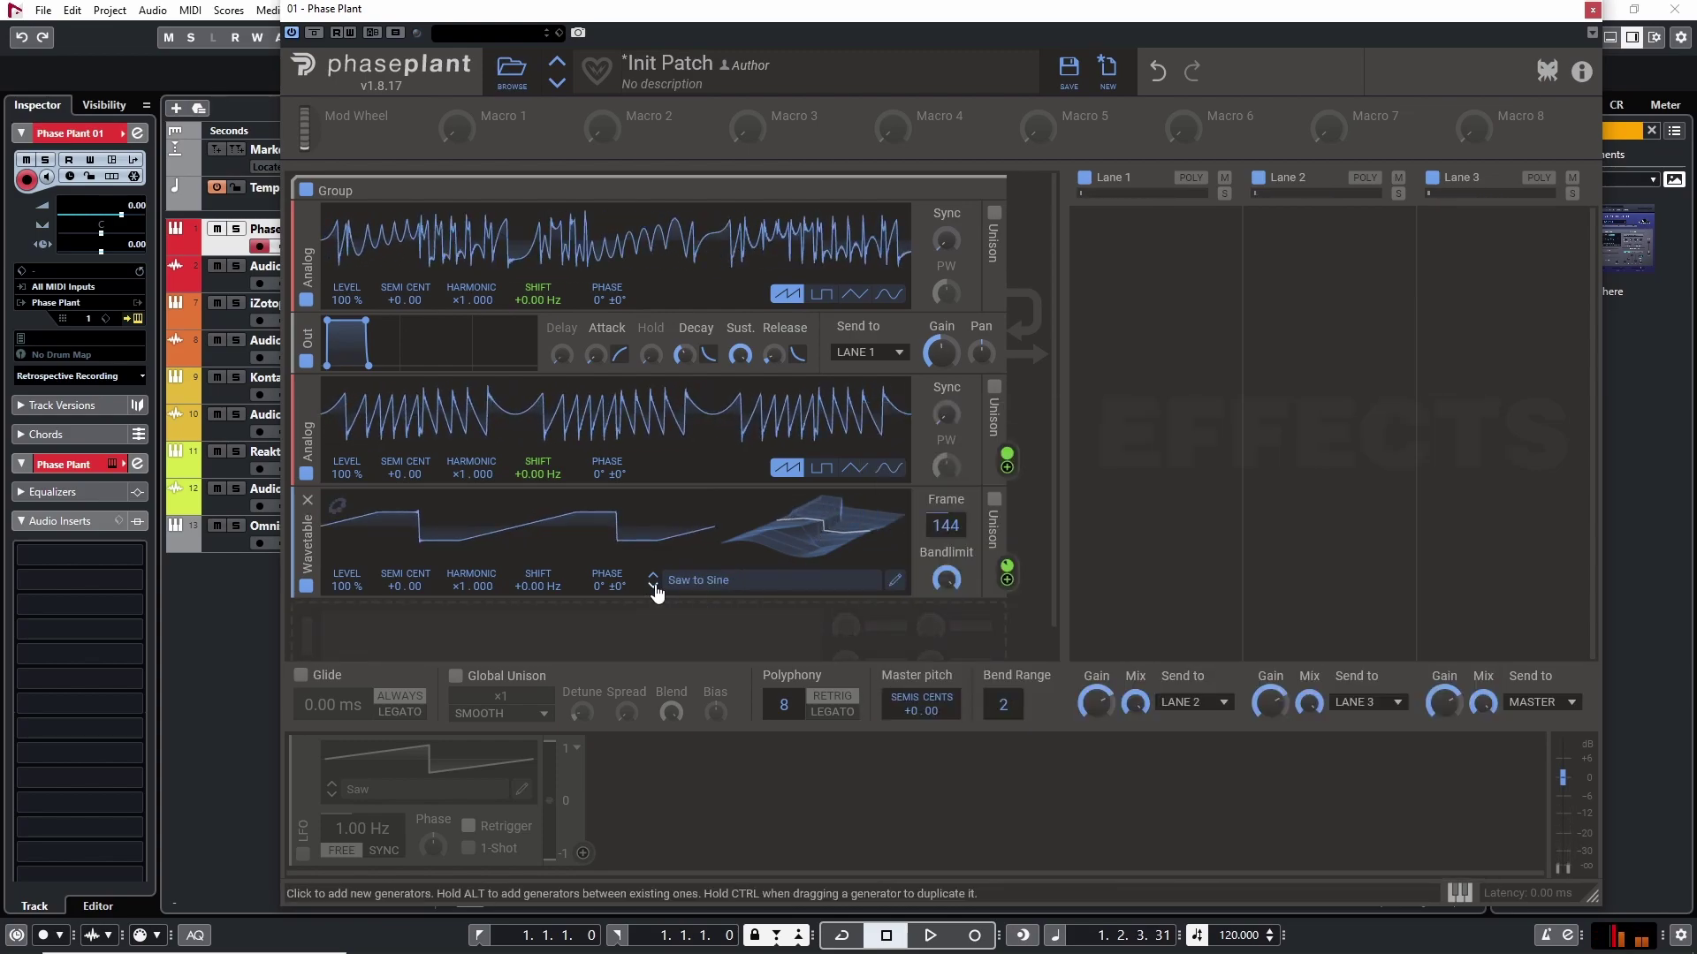
left_click(653, 586)
left_click_drag(788, 534, 816, 489)
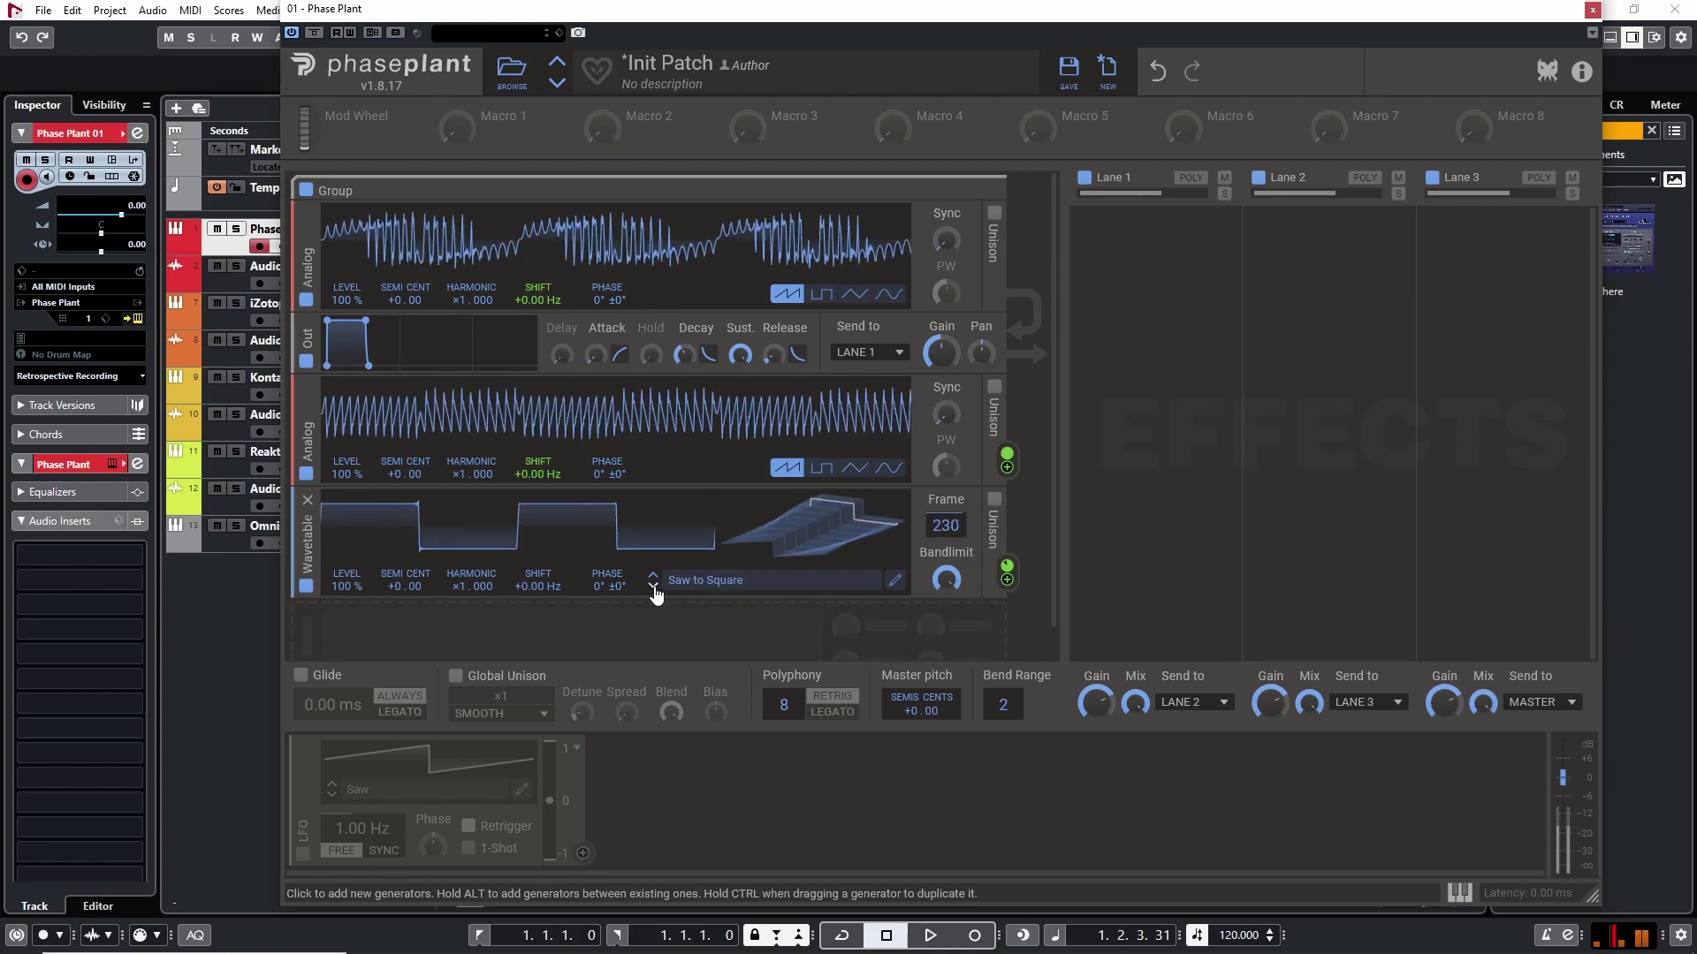
- Load the Saw to Square to Triangle wavetable in the Wavetable generator and set its frame to 167
left_click(653, 588)
left_click_drag(874, 551, 875, 603)
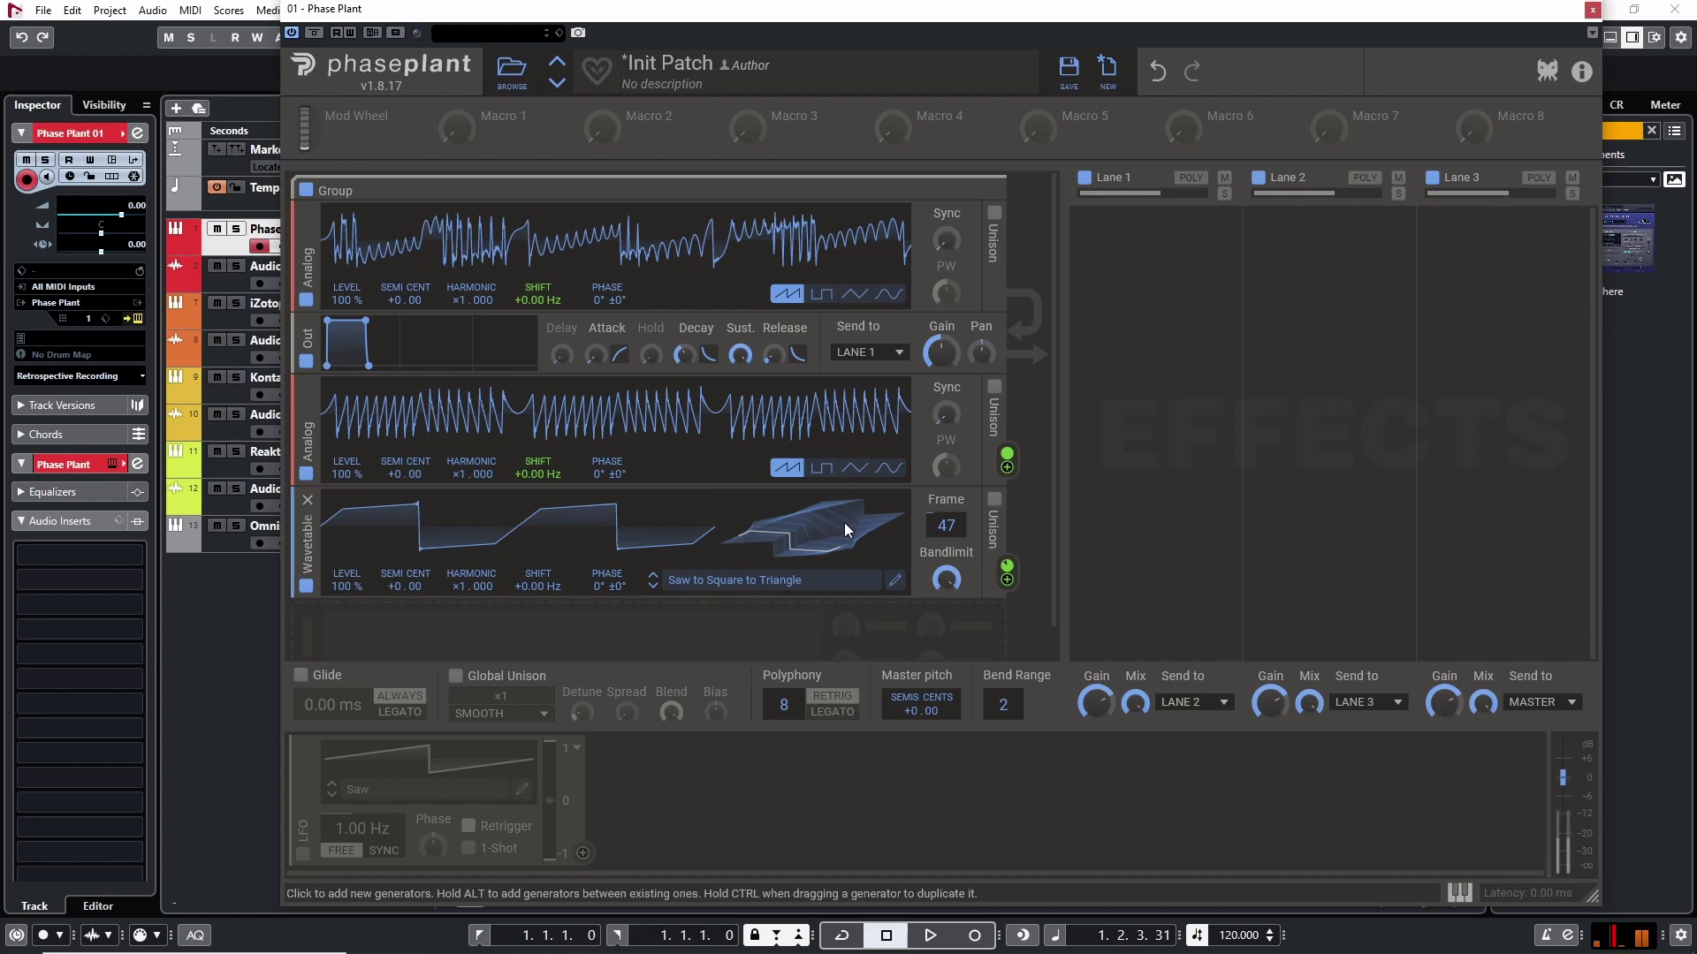
left_click_drag(781, 534, 783, 534)
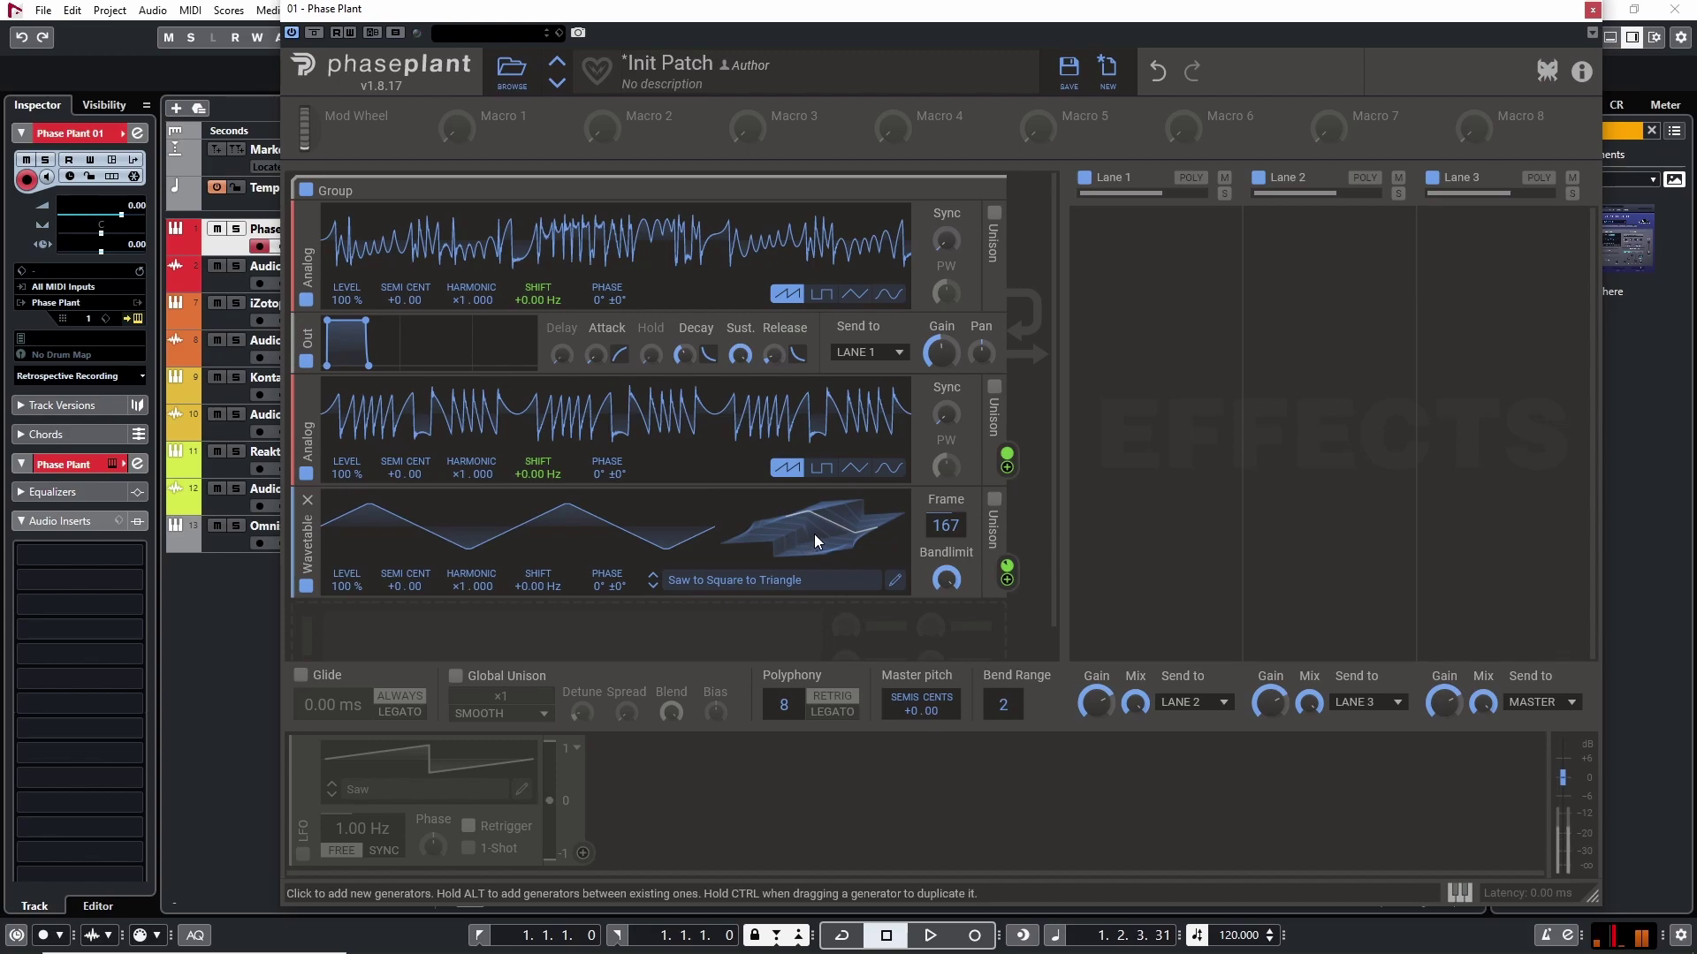